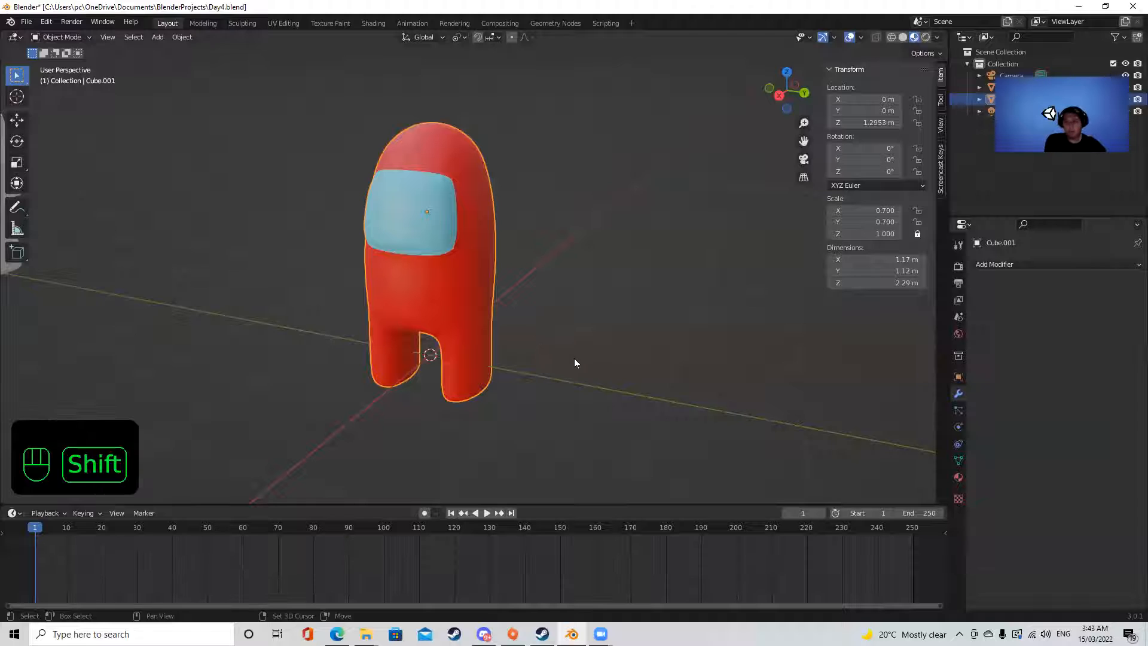
Move the white character along the Y axis to about -2.23 m, closer to the red character
shift+middle_drag(582, 303, 618, 325)
scroll(619, 325, up, 1)
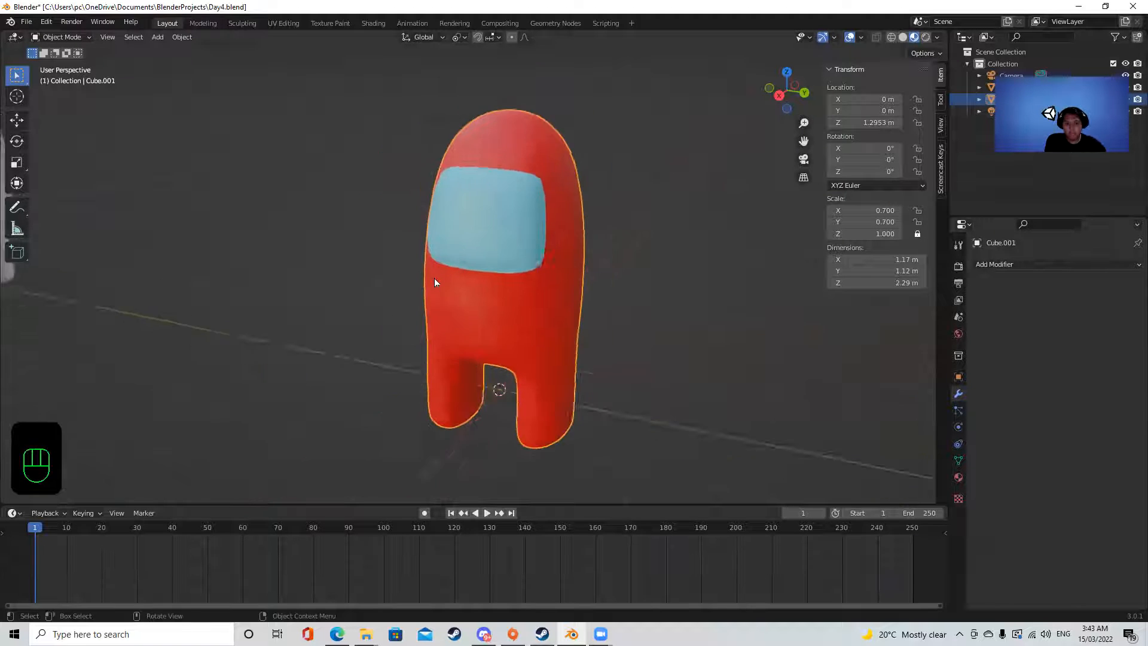
scroll(418, 276, down, 4)
shift+middle_drag(304, 266, 377, 275)
click(256, 207)
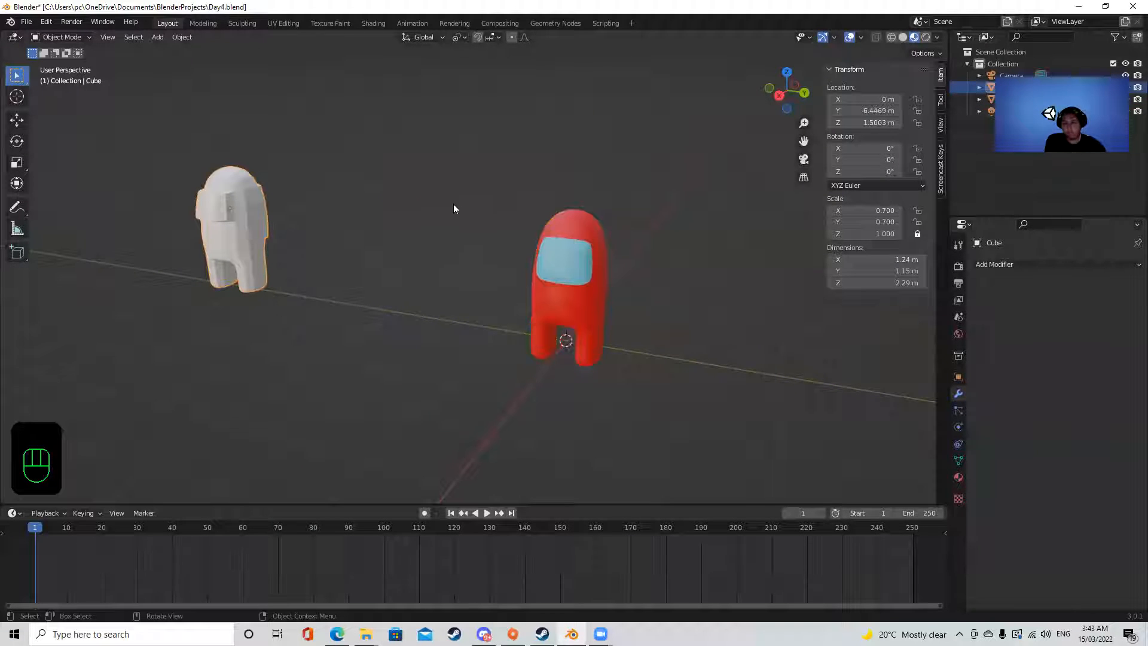
key(g)
key(y)
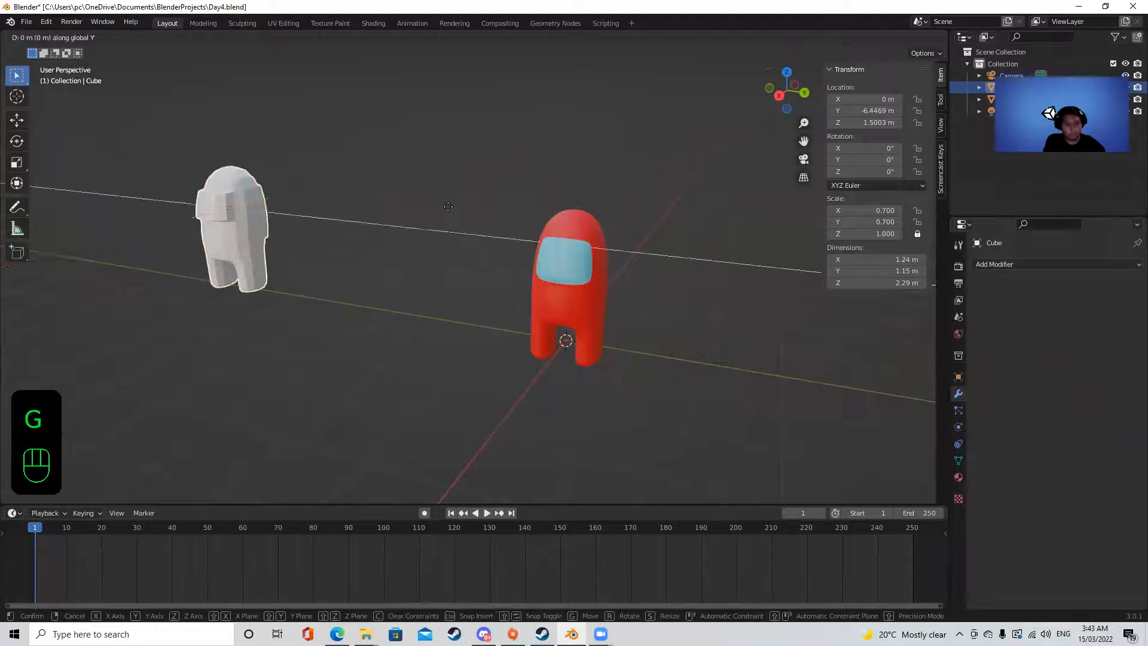
click(649, 271)
middle_drag(649, 271, 429, 286)
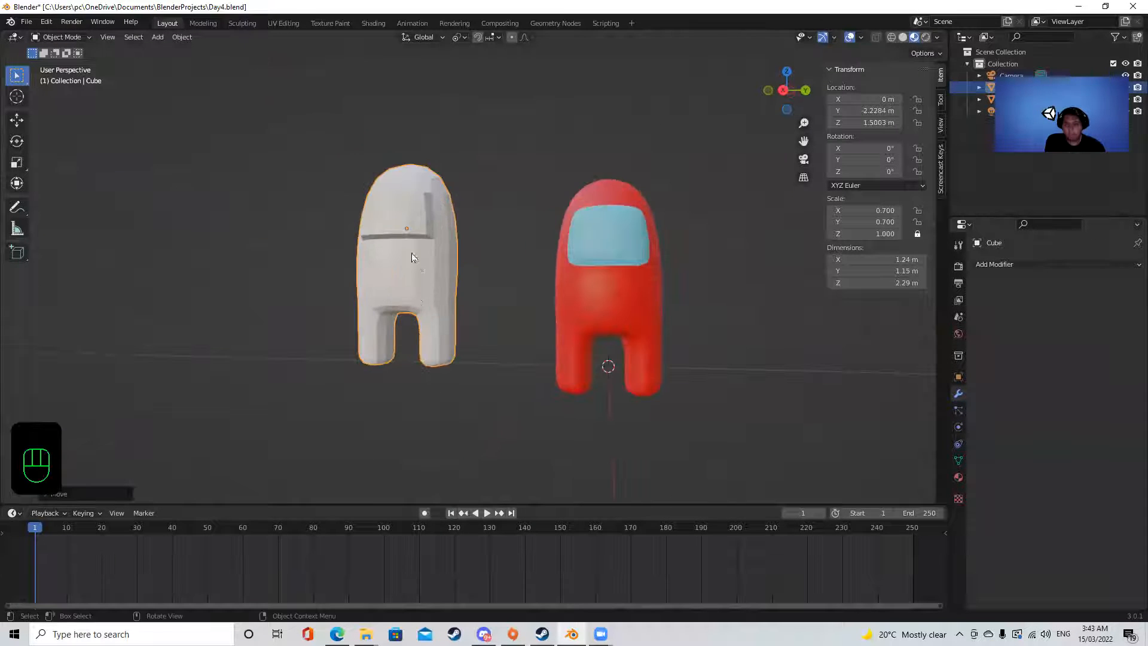
click(646, 266)
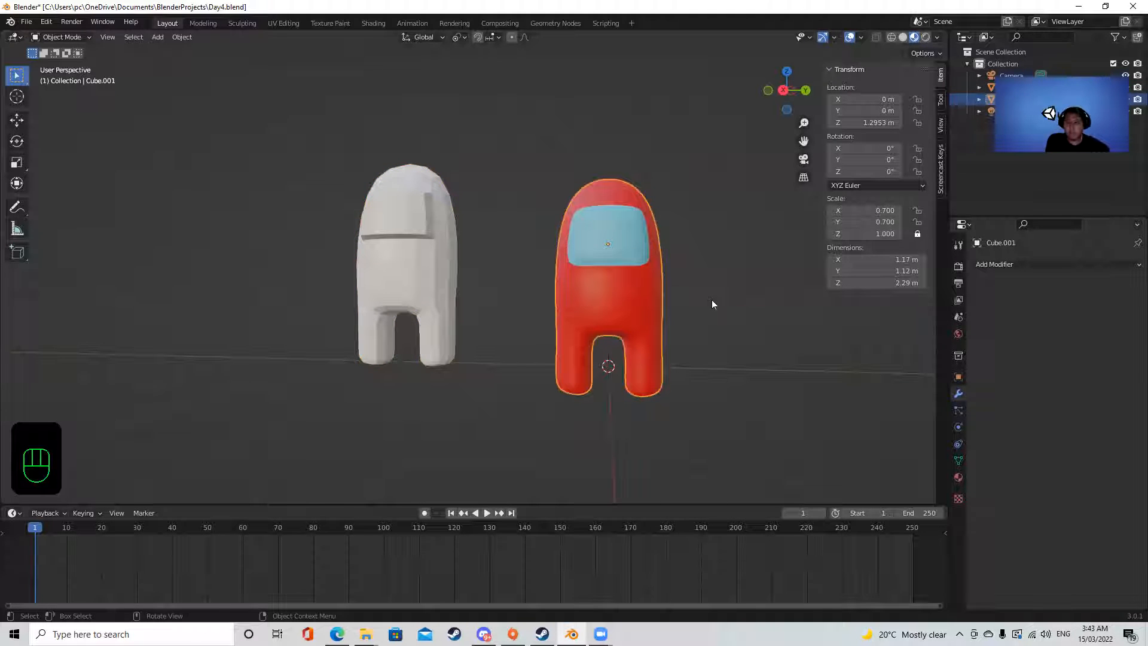
shift+middle_drag(715, 300, 649, 322)
click(699, 297)
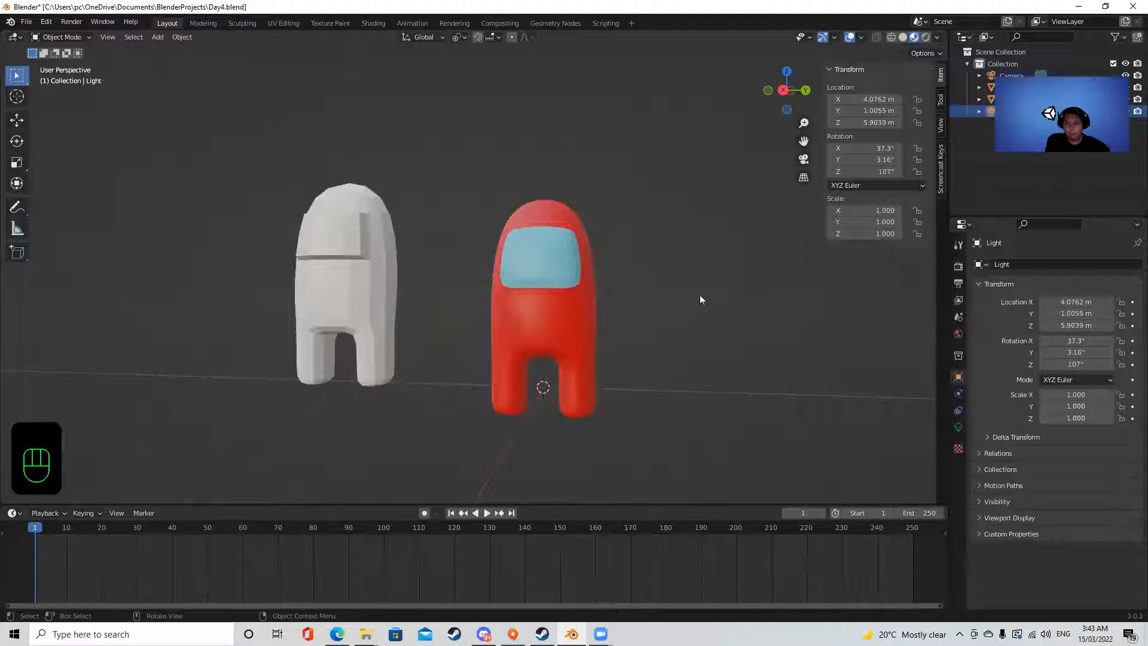
click(763, 305)
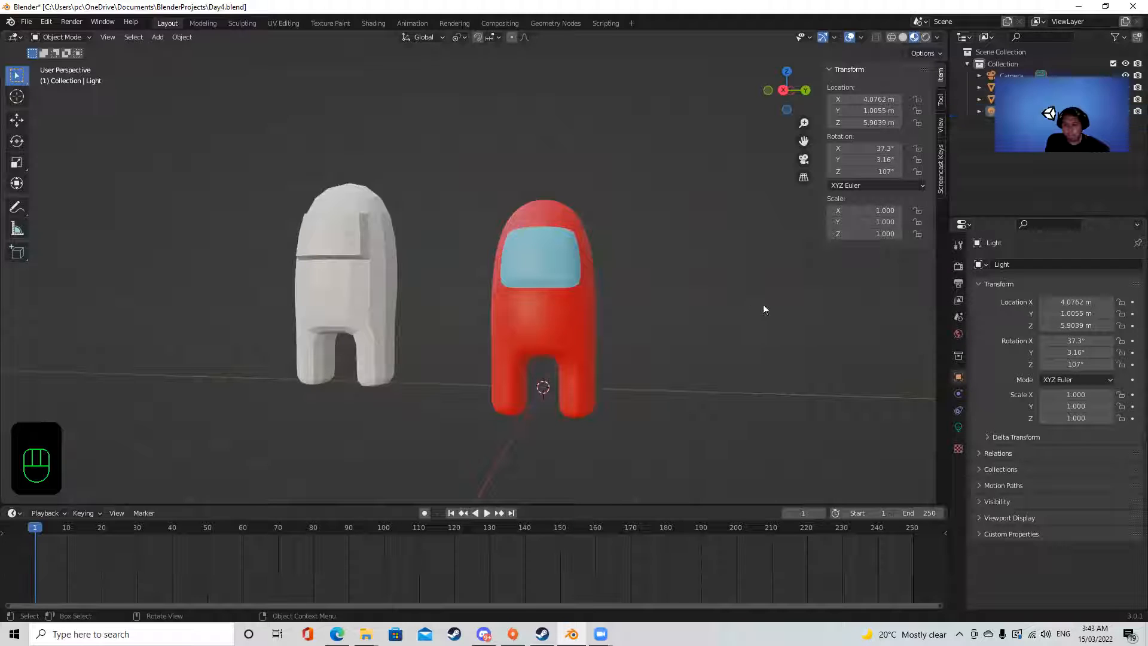
click(559, 295)
click(1006, 266)
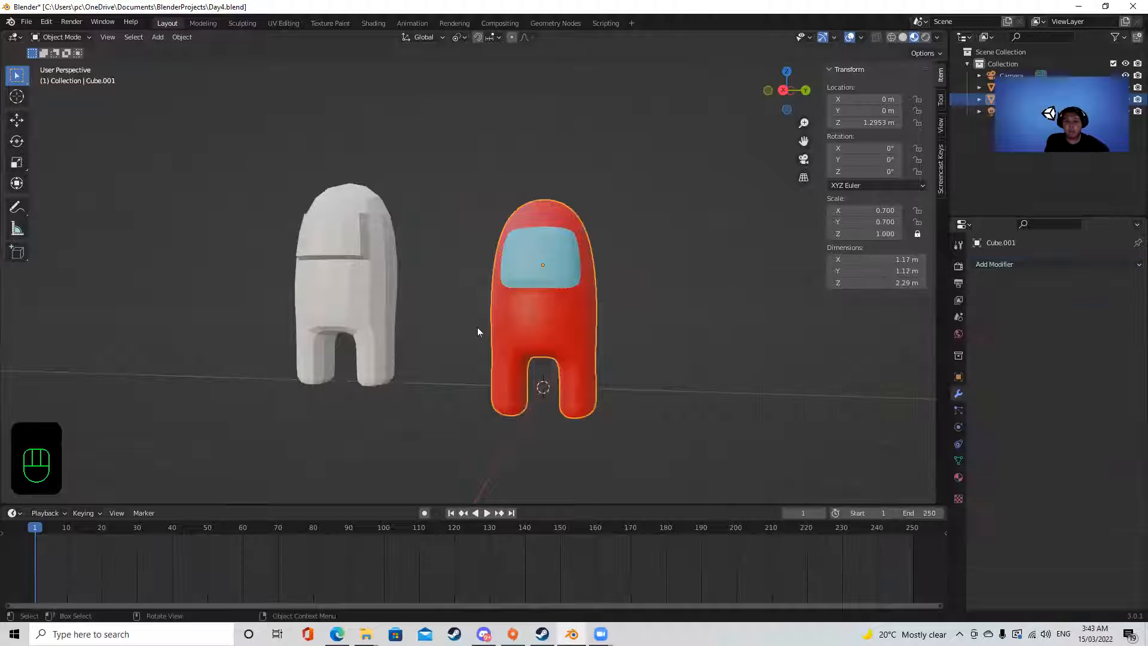
Try a Subdivision Surface modifier on the white character with viewport levels at 0, and remove the modifier
click(347, 287)
click(1002, 263)
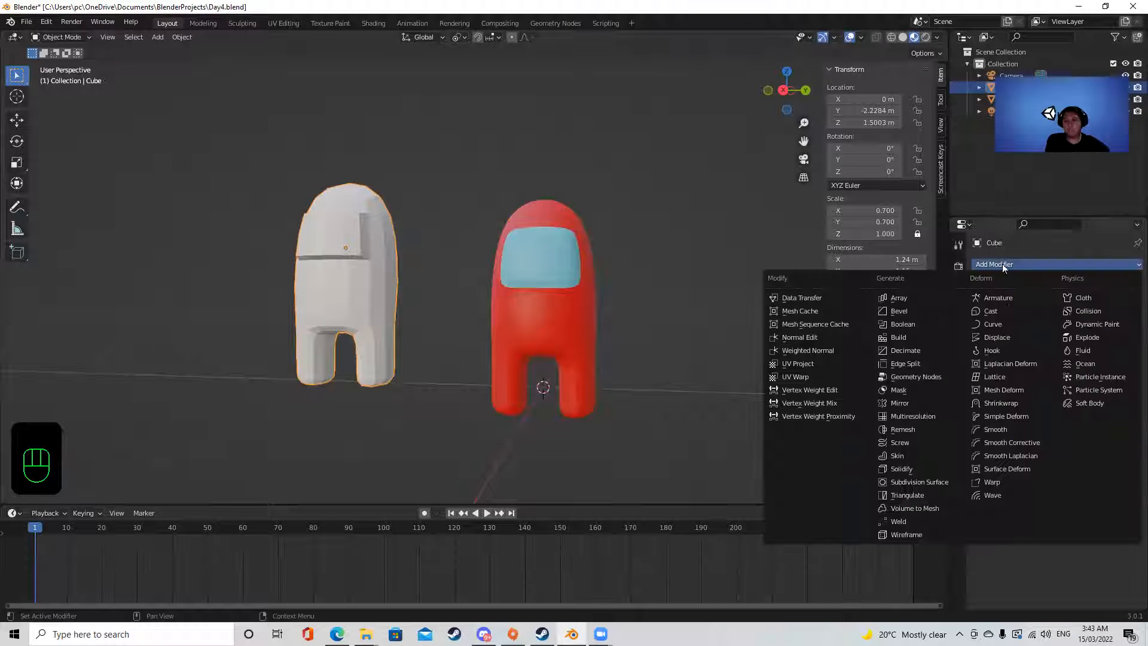
click(932, 483)
middle_drag(226, 241, 277, 253)
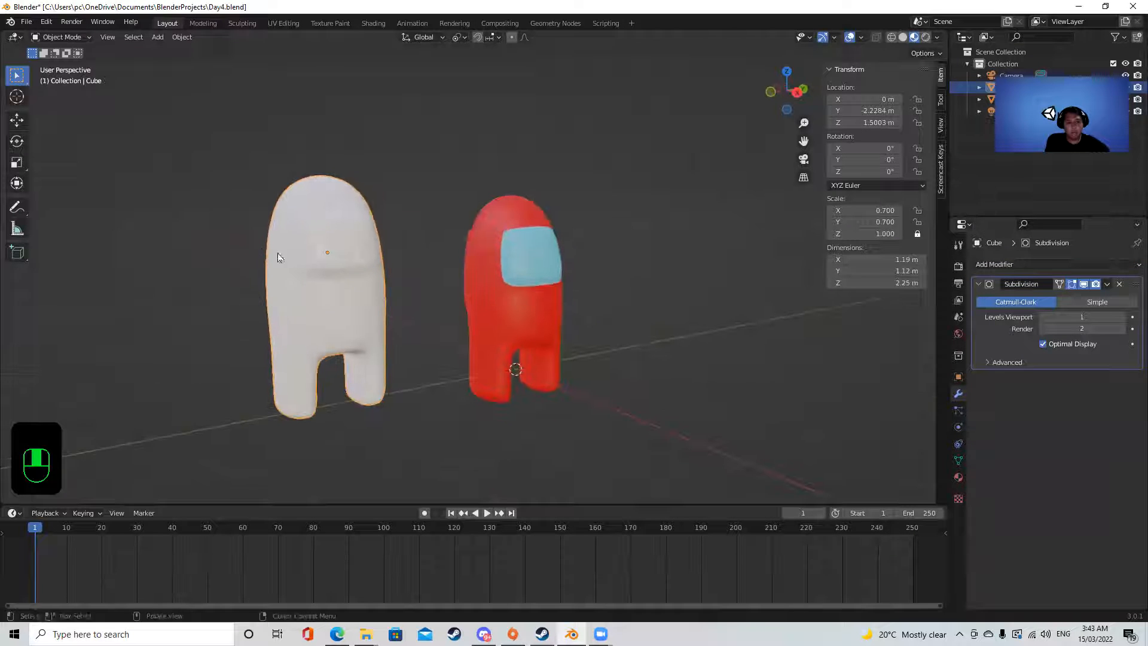
mouse_move(1074, 315)
mouse_down()
mouse_move(1095, 315)
mouse_move(1070, 315)
mouse_up()
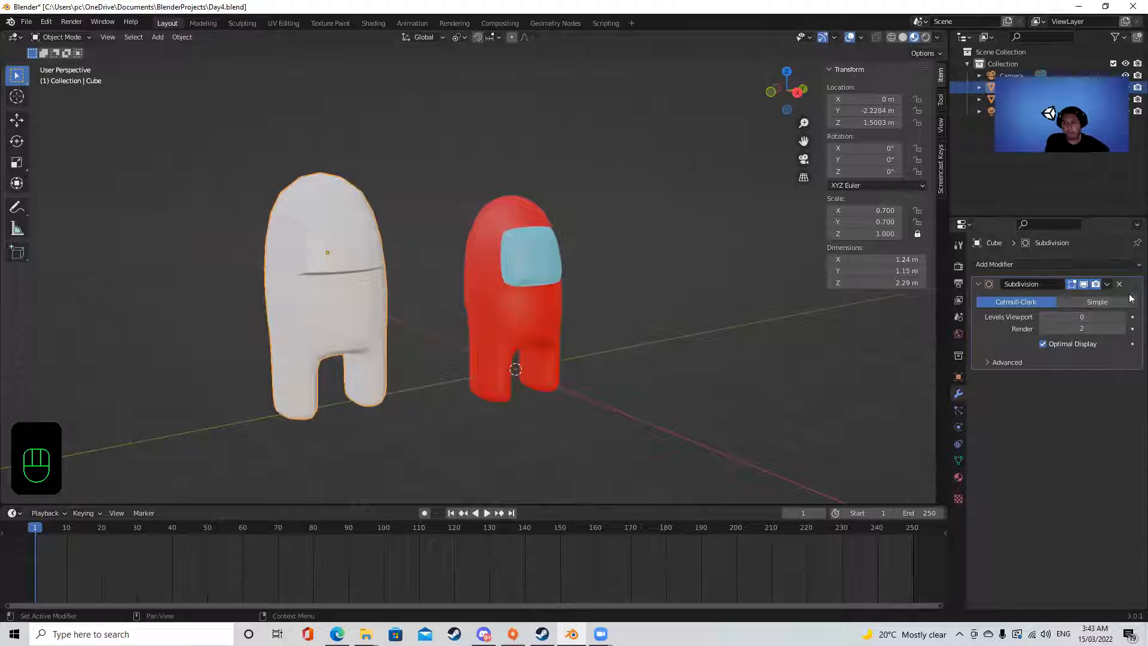
click(1106, 285)
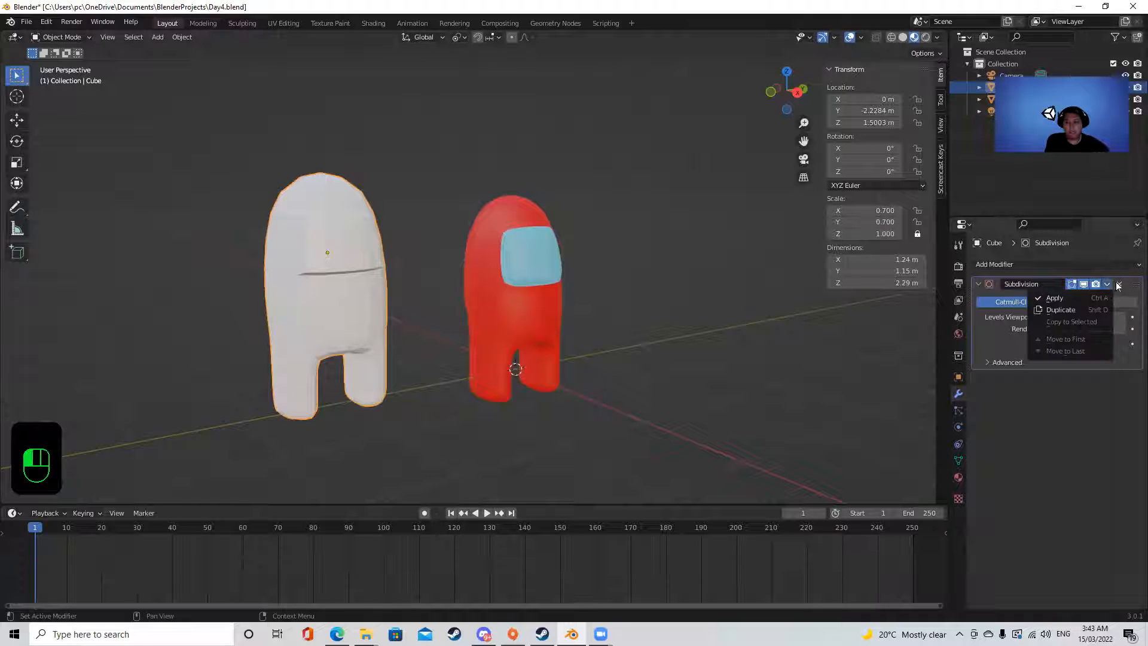
click(1119, 284)
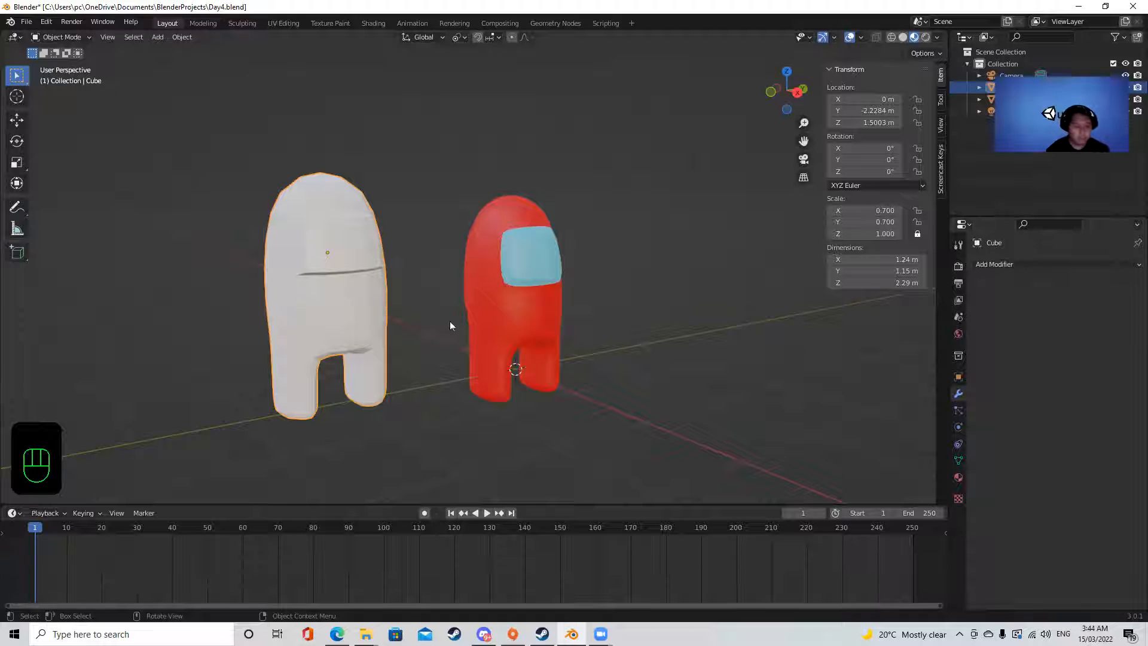
Move the white character along the Y axis to about -4.69 m, away from the red character
key(g)
key(z)
key(y)
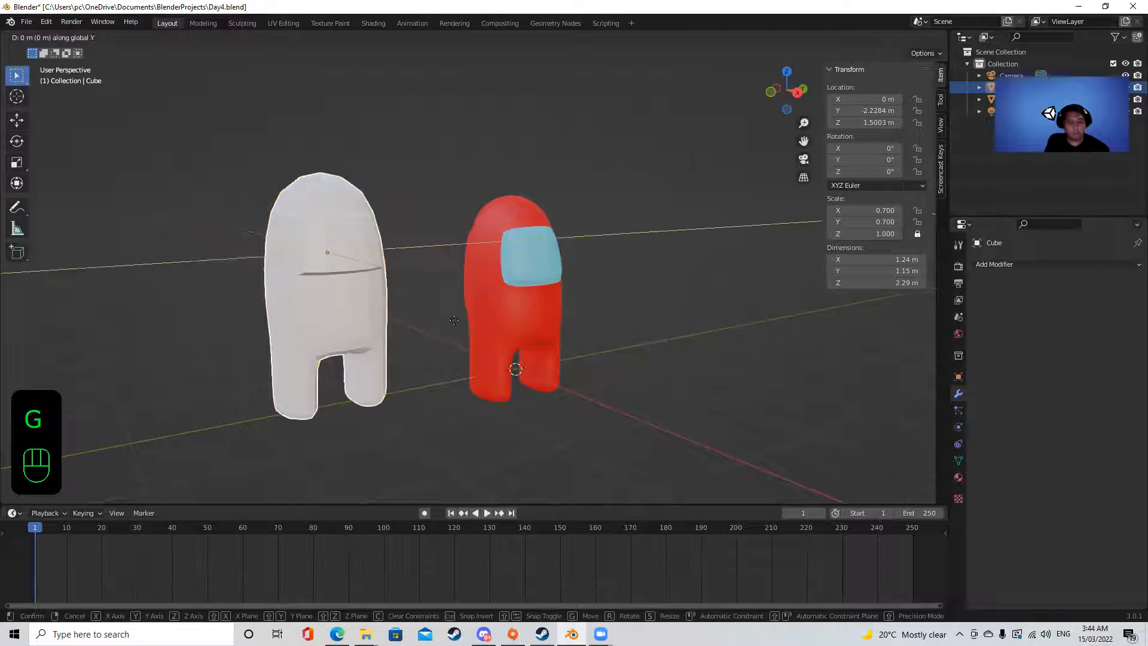
click(251, 342)
scroll(251, 341, down, 4)
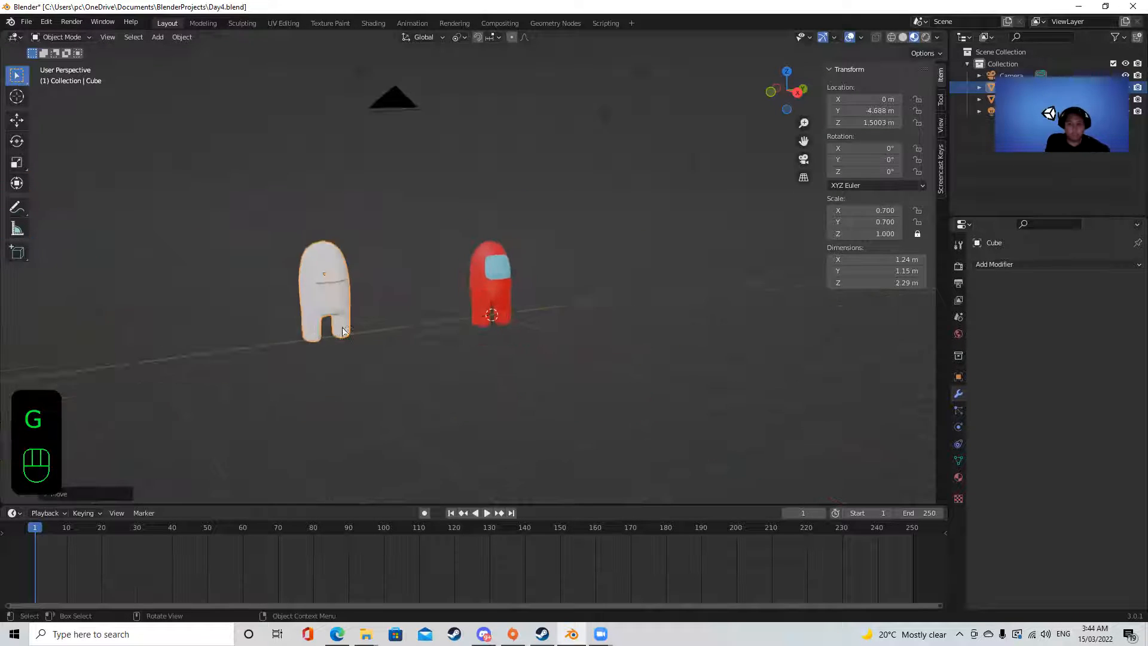
click(508, 328)
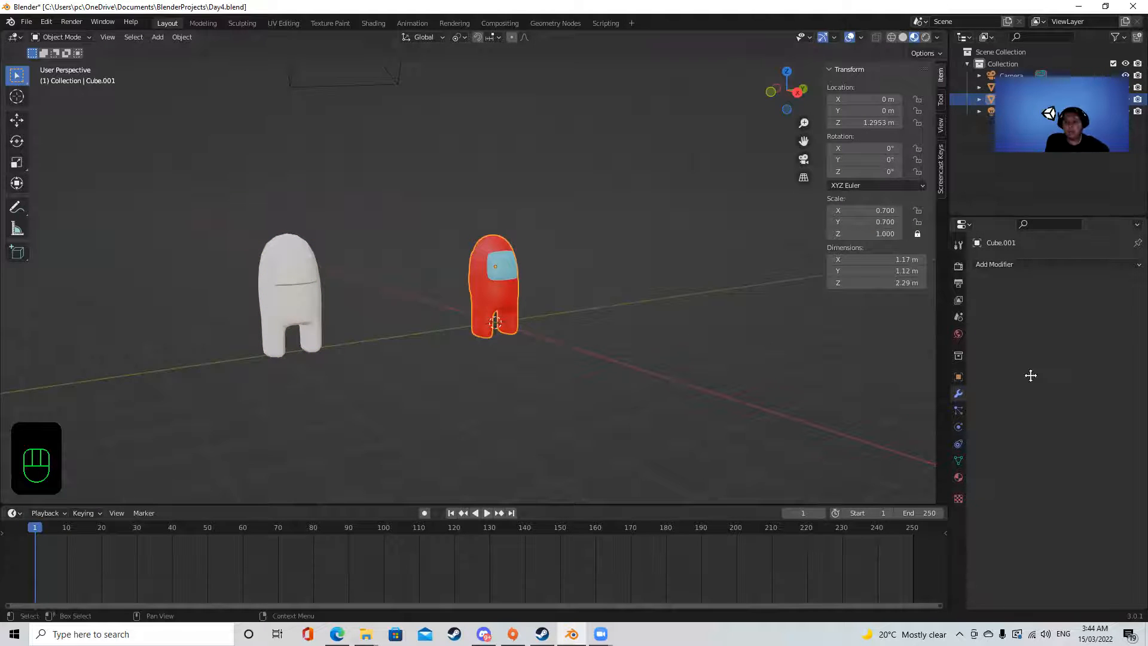
click(598, 300)
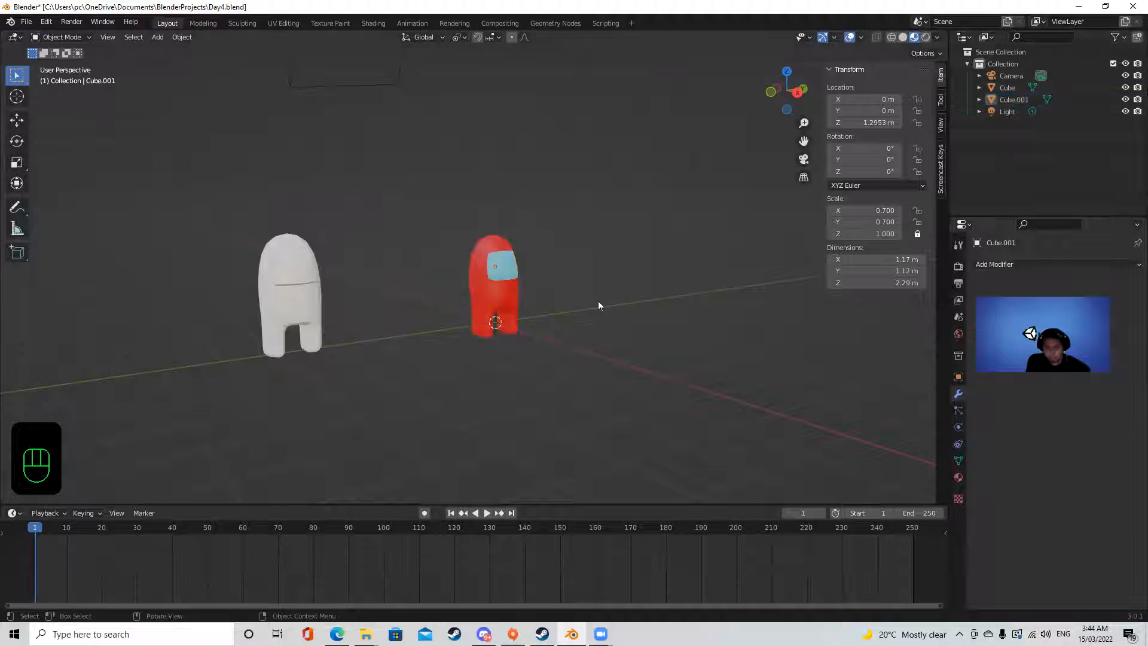
scroll(620, 280, up, 2)
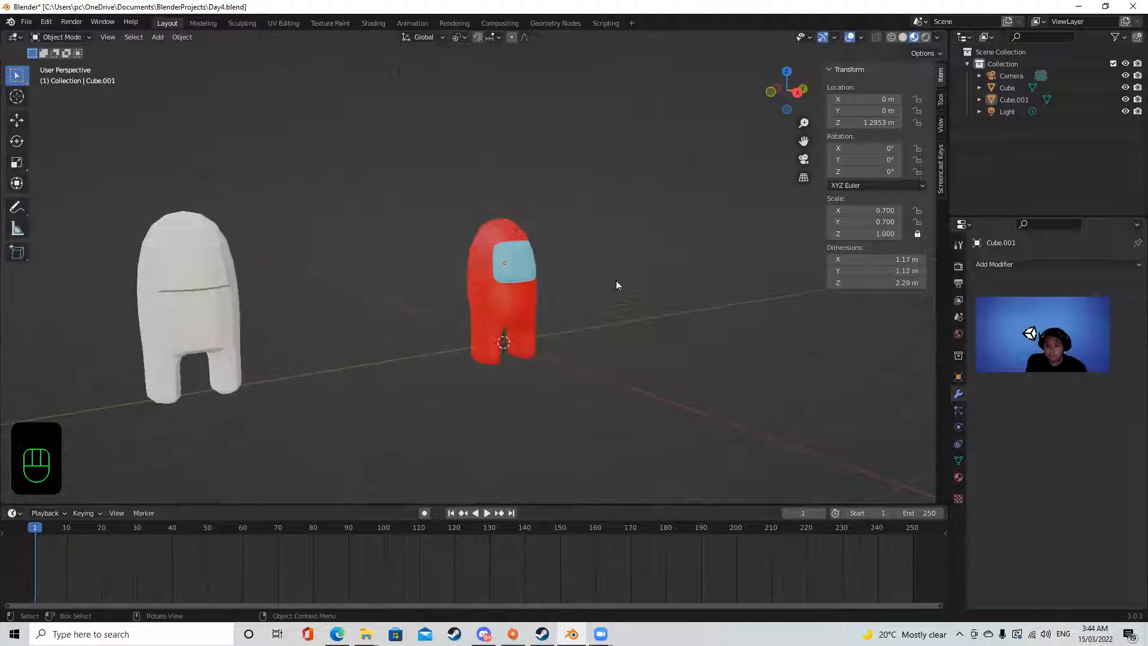
Switch to the Day 5 student guide PDF in the browser, read its section on the importance of lighting, and return to Blender
key(alt+Tab)
scroll(625, 293, down, 12)
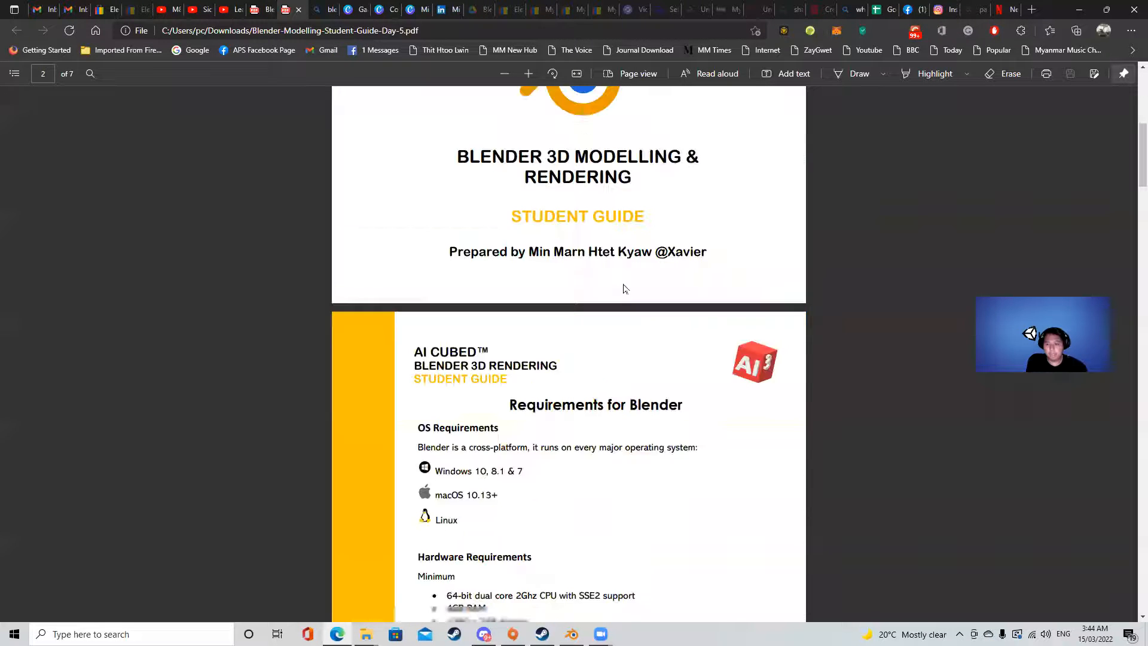
scroll(621, 278, down, 8)
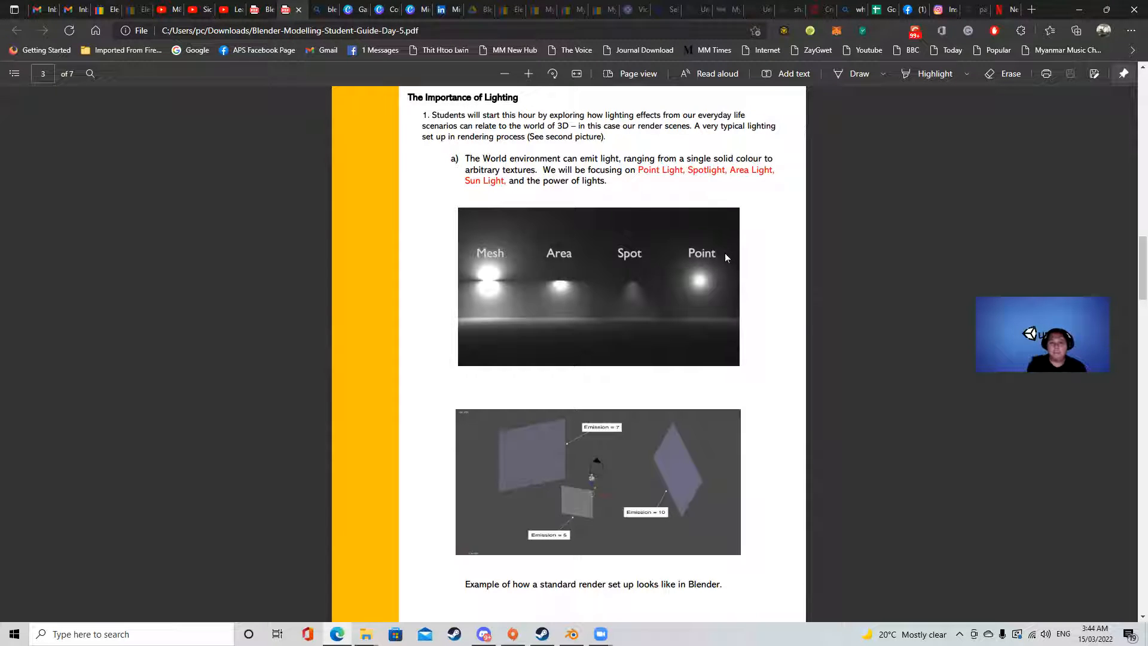
key(alt+Tab)
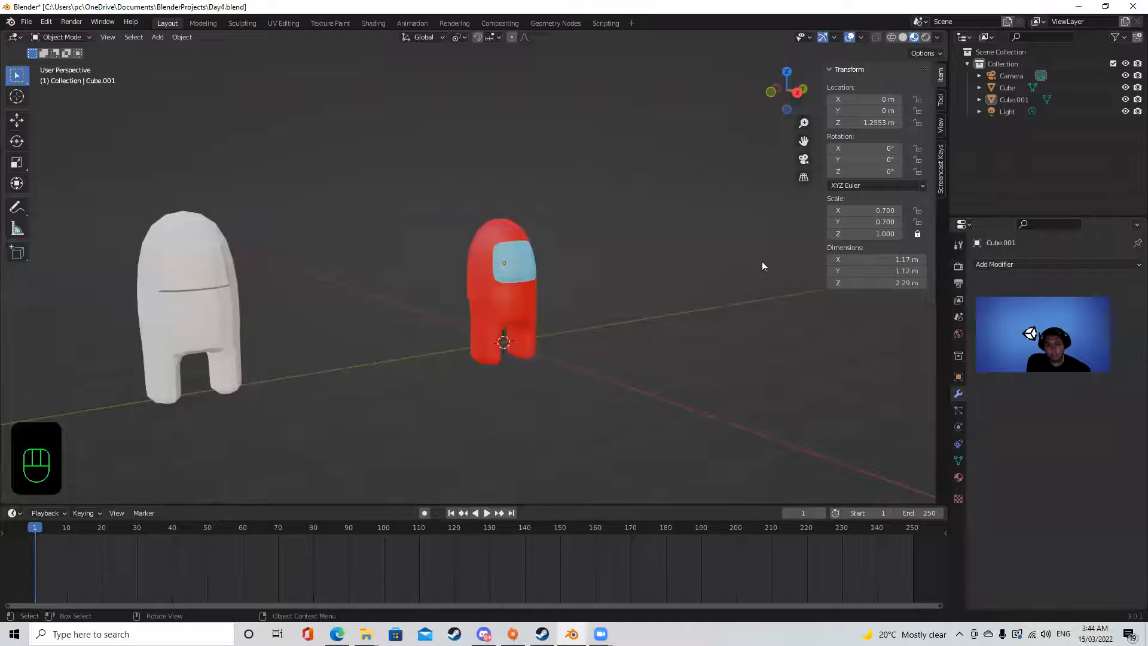
middle_drag(653, 270, 543, 200)
shift+middle_drag(654, 232, 564, 185)
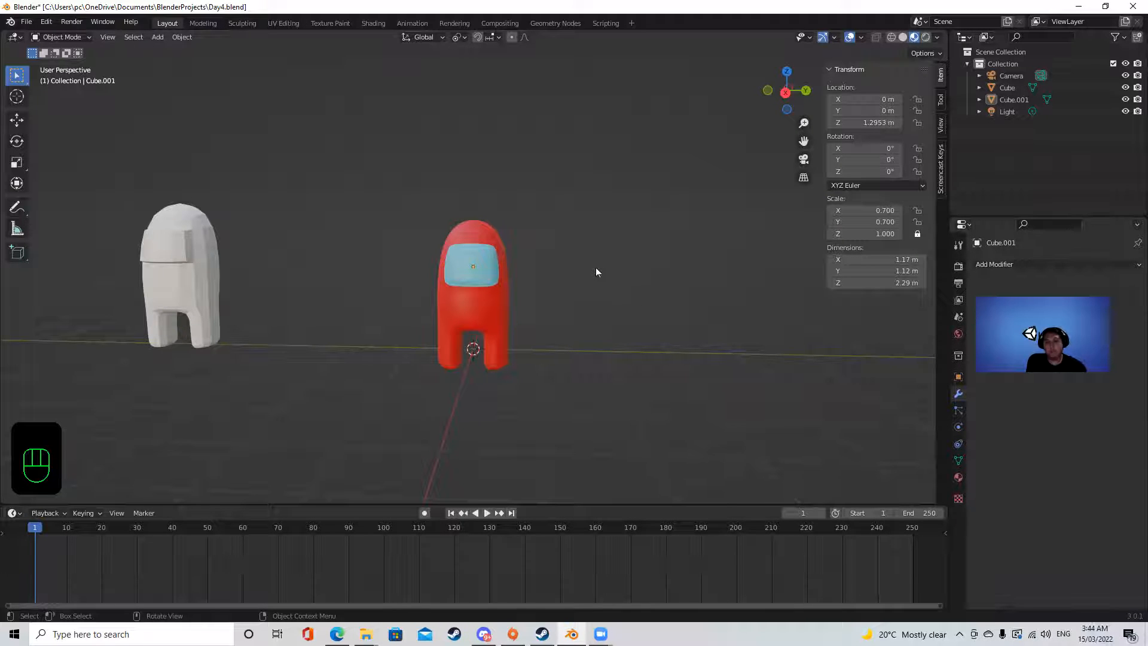
key(shift+a)
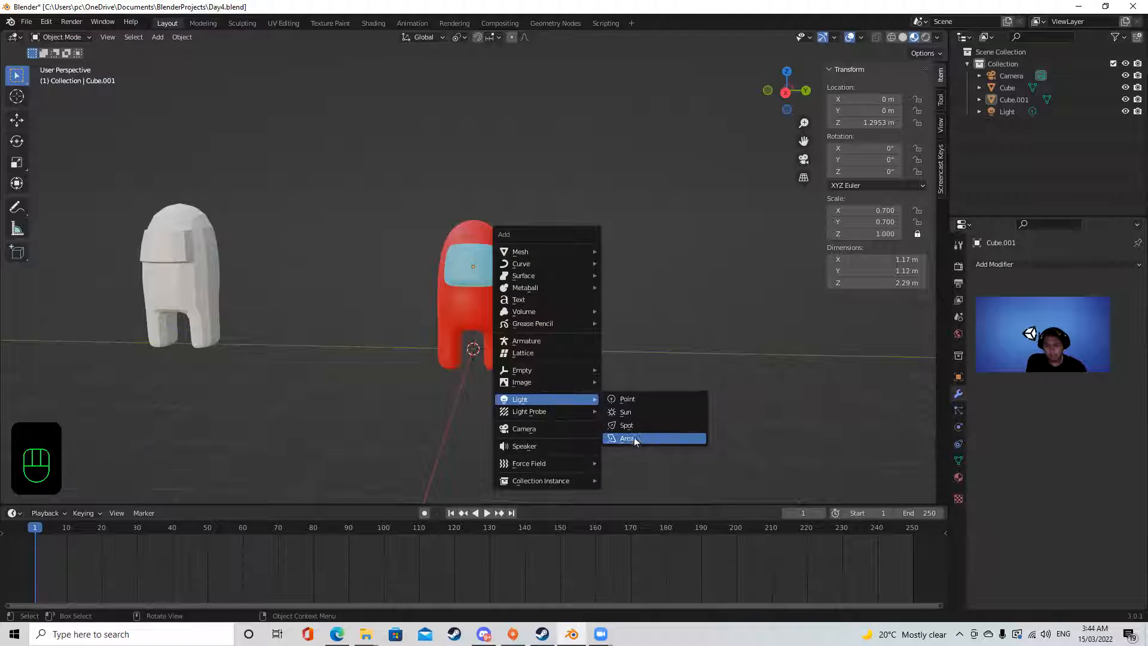
Show the viewport in rendered shading and change the World background colour to a warm grey
click(959, 335)
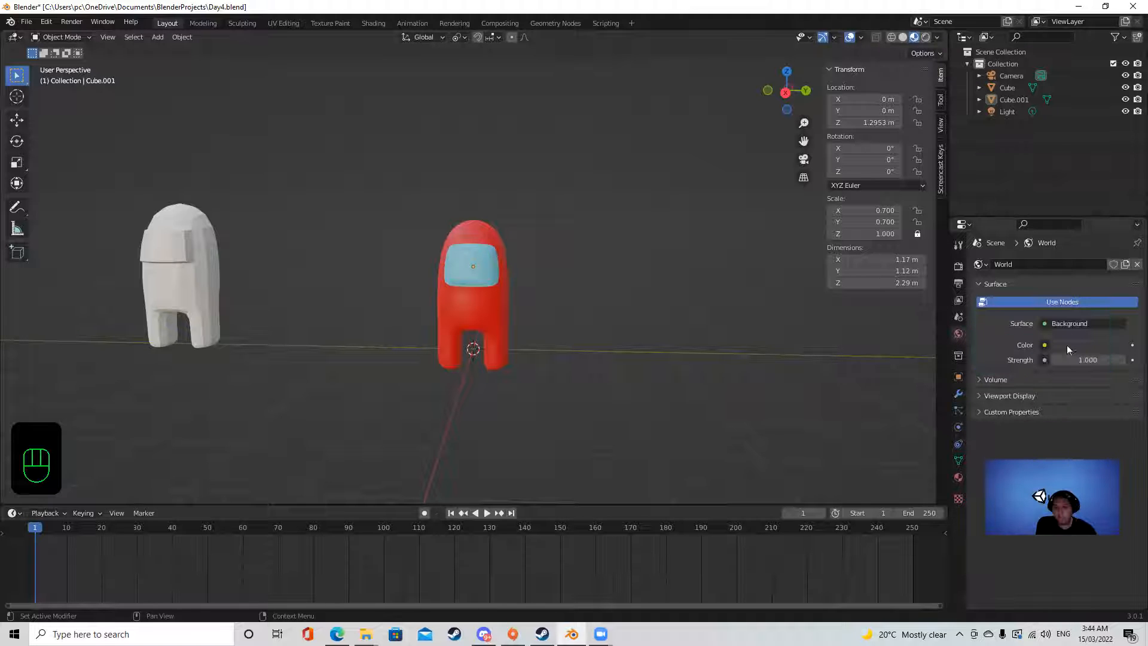
click(1067, 346)
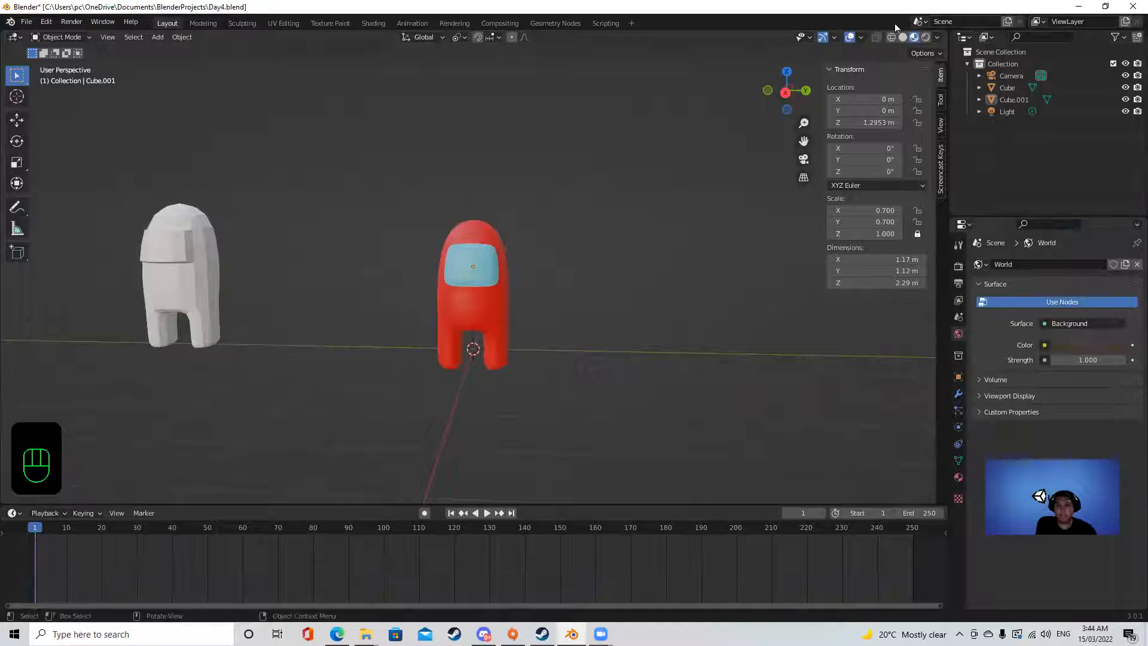
click(925, 37)
mouse_move(675, 267)
middle_down()
mouse_move(632, 297)
mouse_move(590, 304)
middle_up()
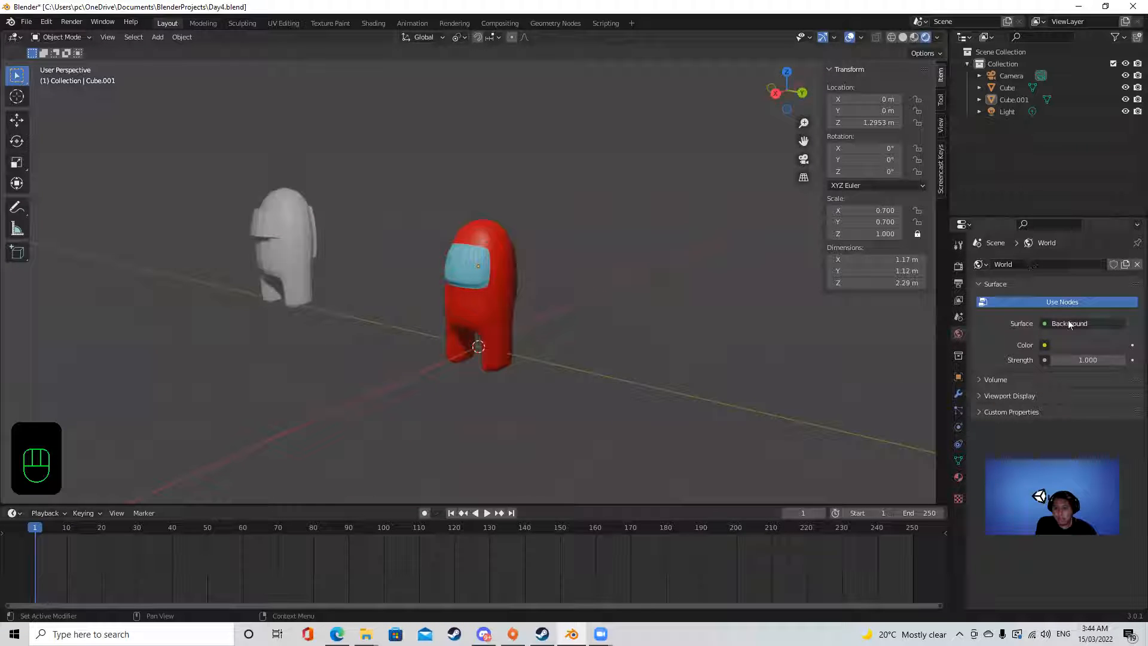
click(1067, 345)
mouse_move(1073, 227)
mouse_down()
mouse_move(1035, 240)
mouse_move(1021, 232)
mouse_move(1039, 186)
mouse_move(1067, 257)
mouse_move(1039, 239)
mouse_move(1060, 219)
mouse_up()
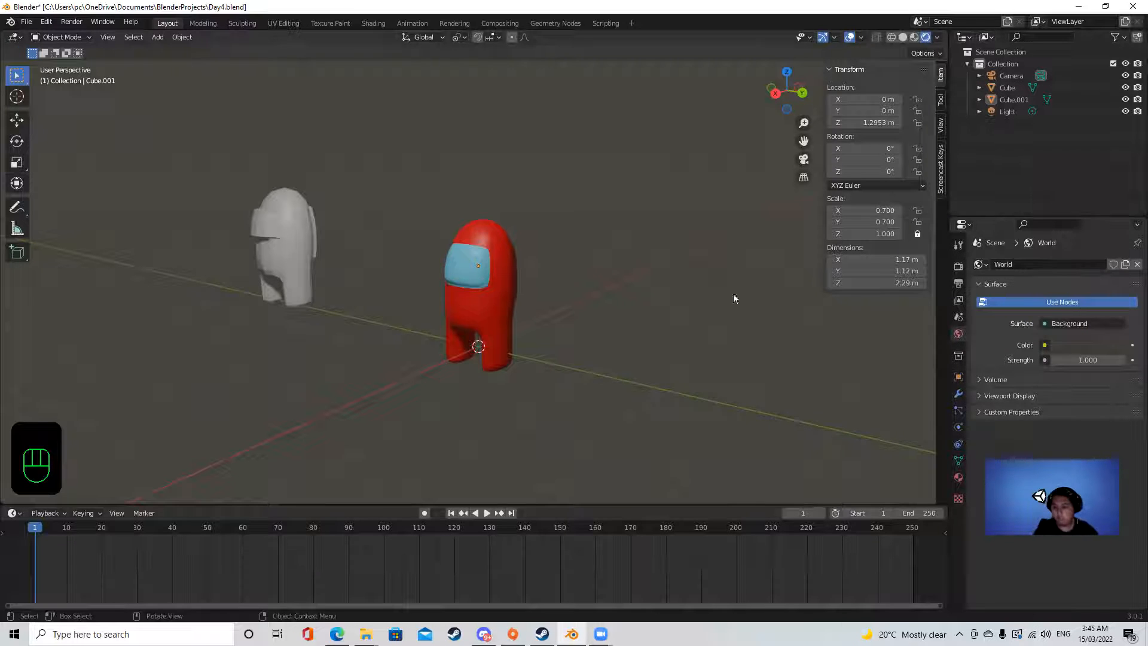
shift+middle_drag(616, 386, 575, 374)
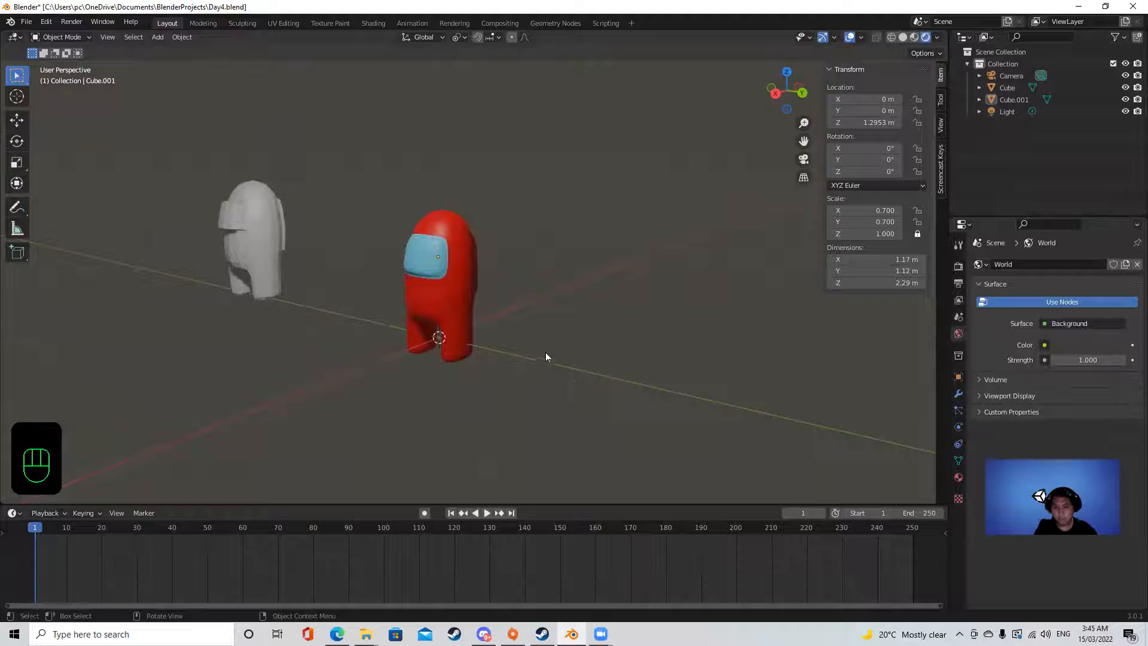
click(1008, 112)
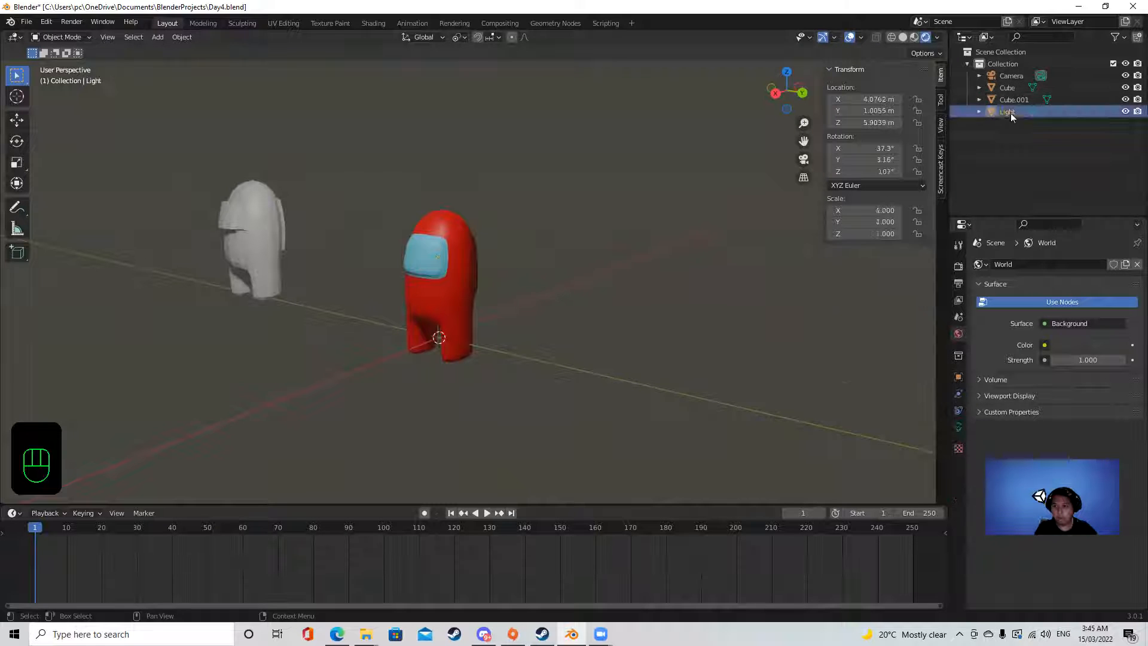
scroll(457, 337, down, 4)
scroll(457, 338, down, 2)
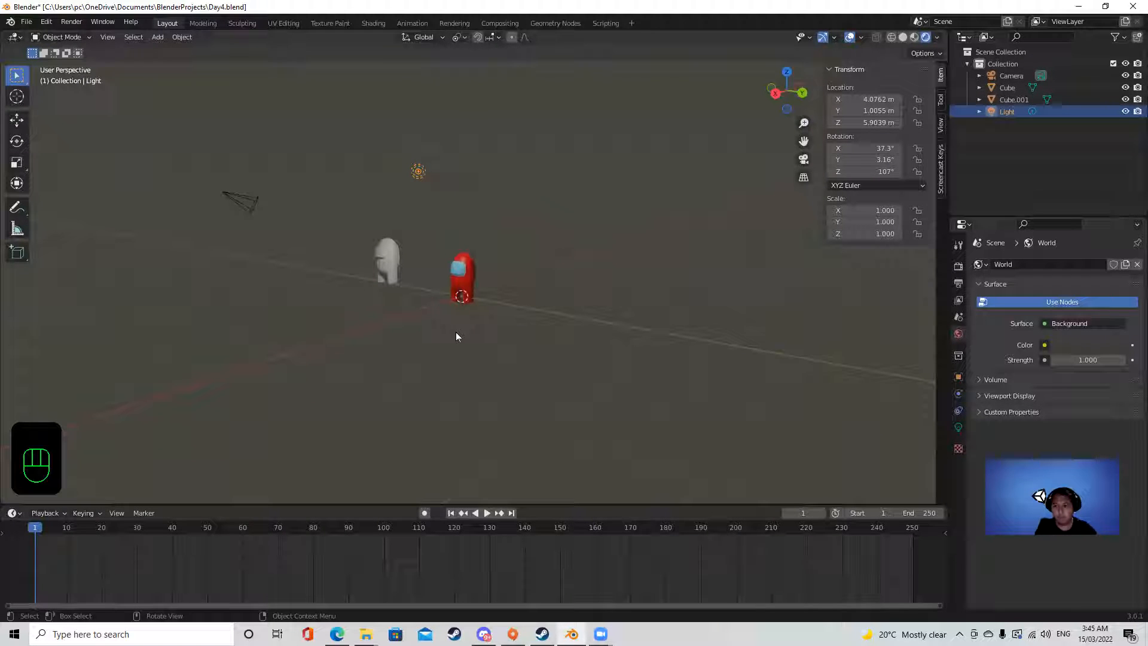
key(shift+a)
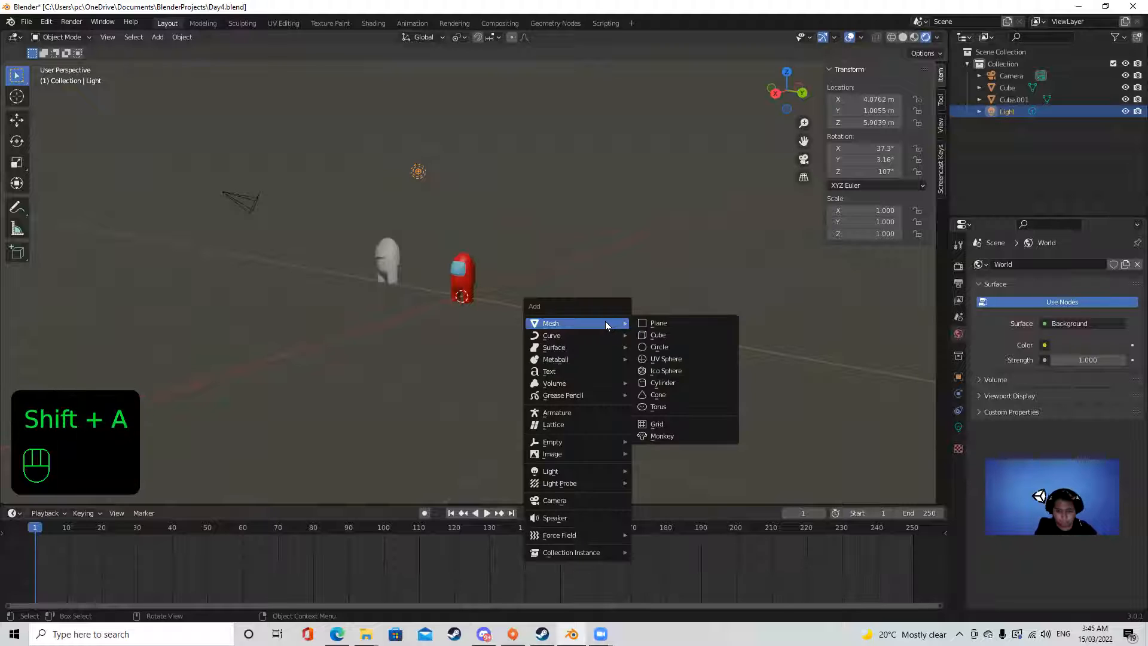
mouse_move(575, 472)
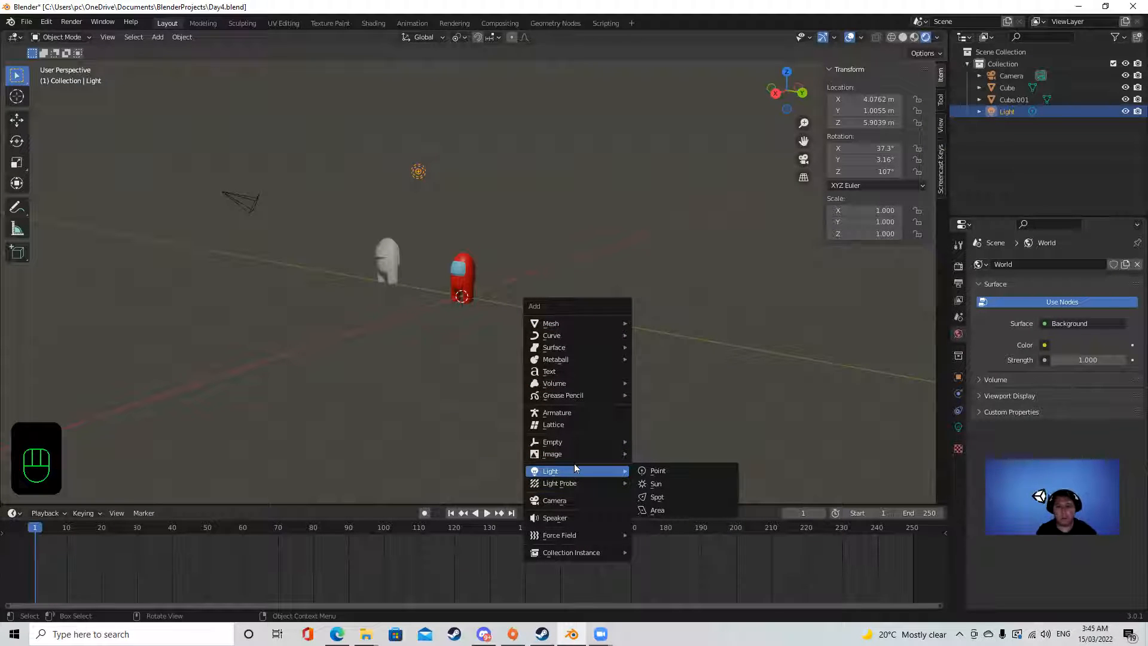
click(667, 304)
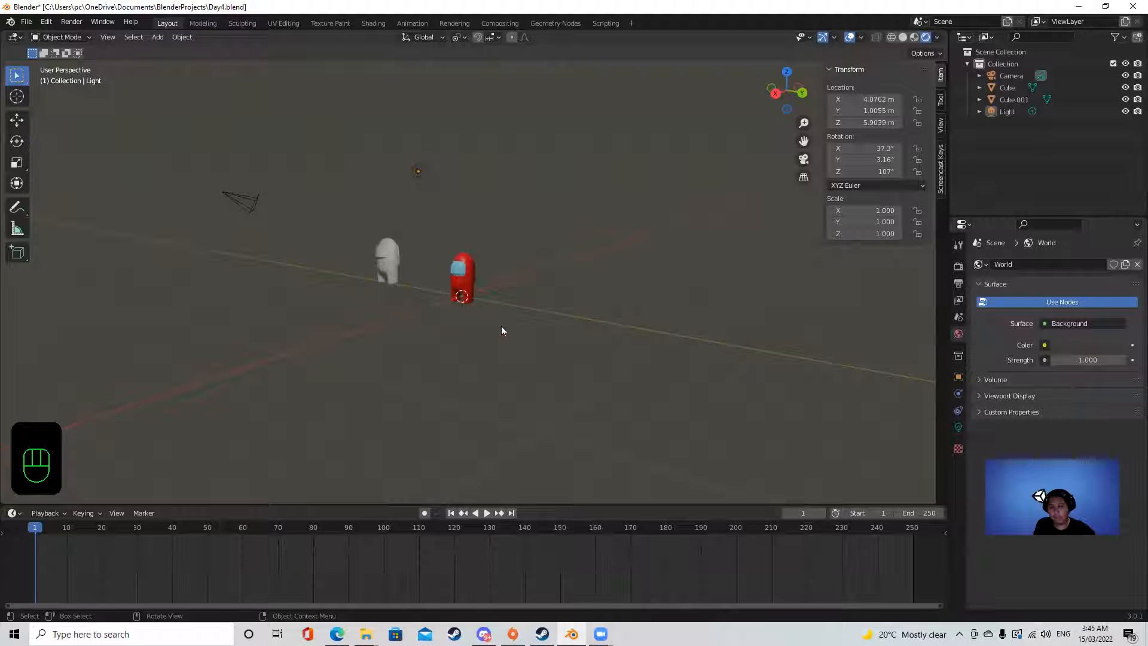
Delete the existing light from the scene and hide the viewport sidebar
key(x)
click(469, 324)
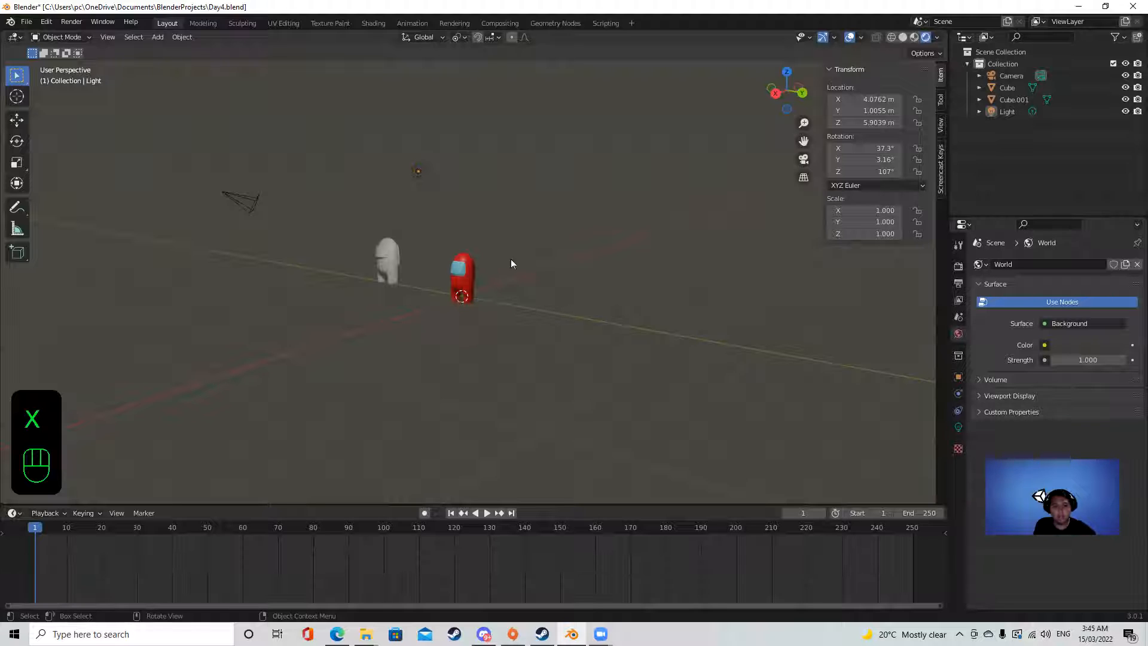
click(1052, 114)
key(x)
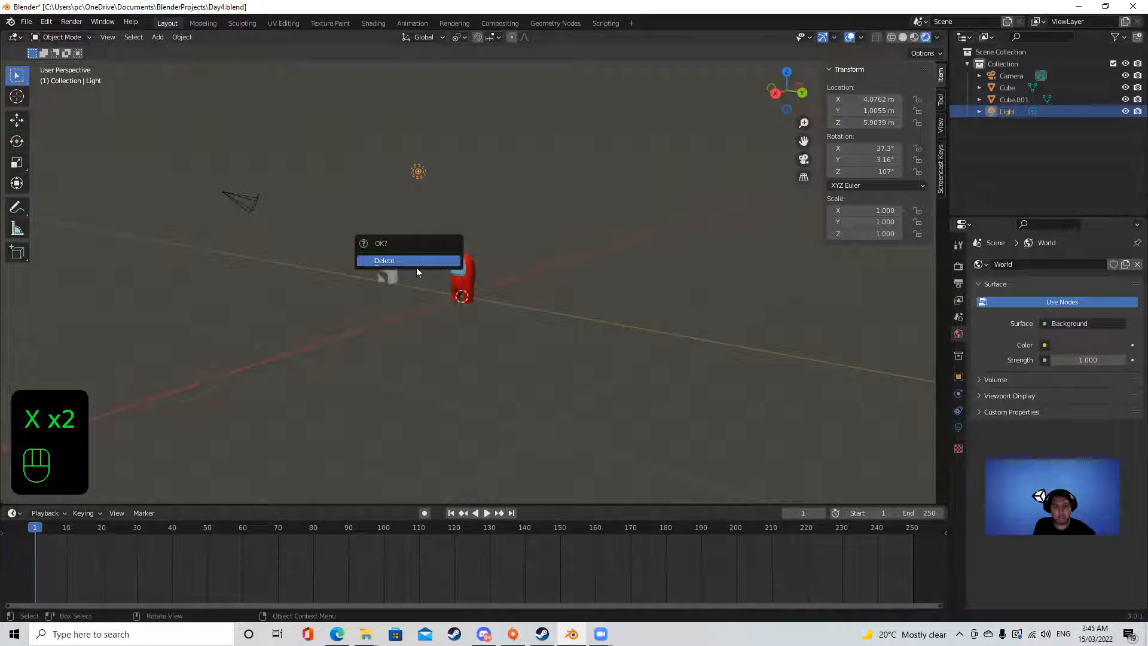
click(417, 261)
scroll(520, 286, up, 3)
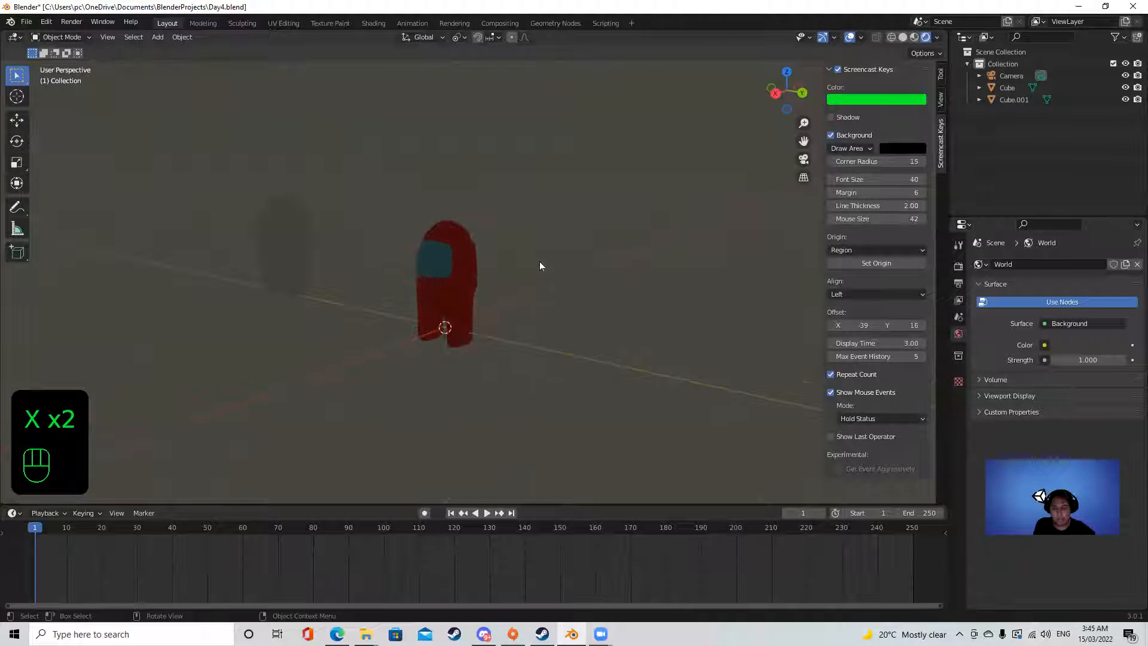
shift+middle_drag(393, 278, 382, 260)
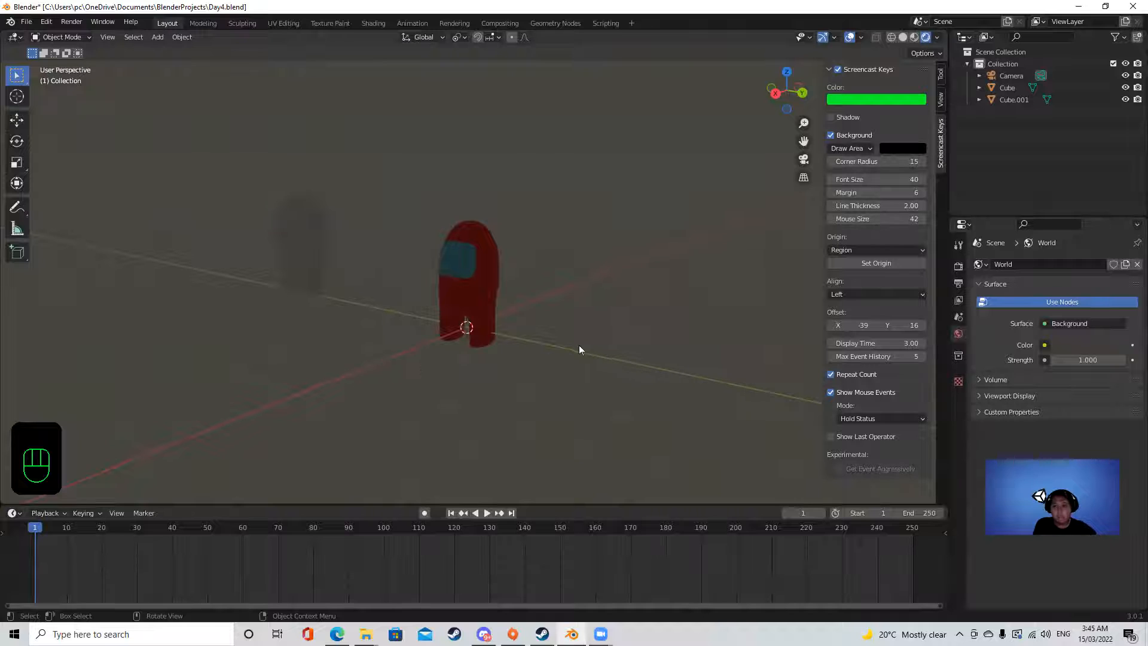
key(n)
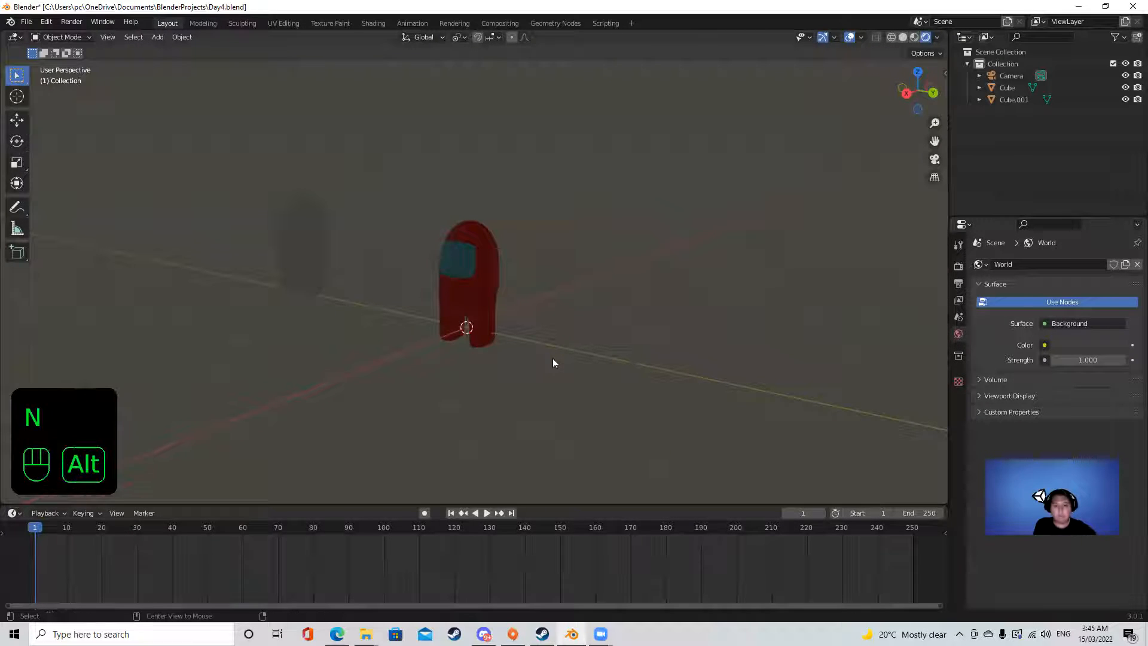
Switch to the Day 5 student guide PDF in the browser, read its descriptions of the light types, and return to Blender
key(alt+Tab)
scroll(553, 361, down, 15)
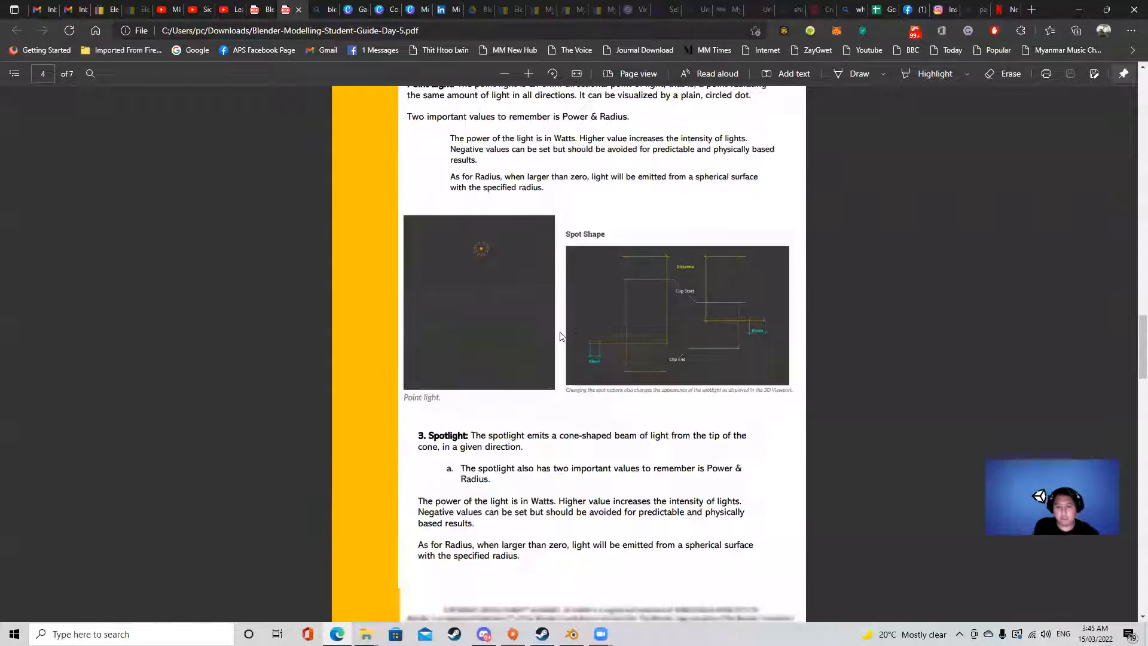
scroll(560, 336, down, 5)
scroll(561, 334, up, 15)
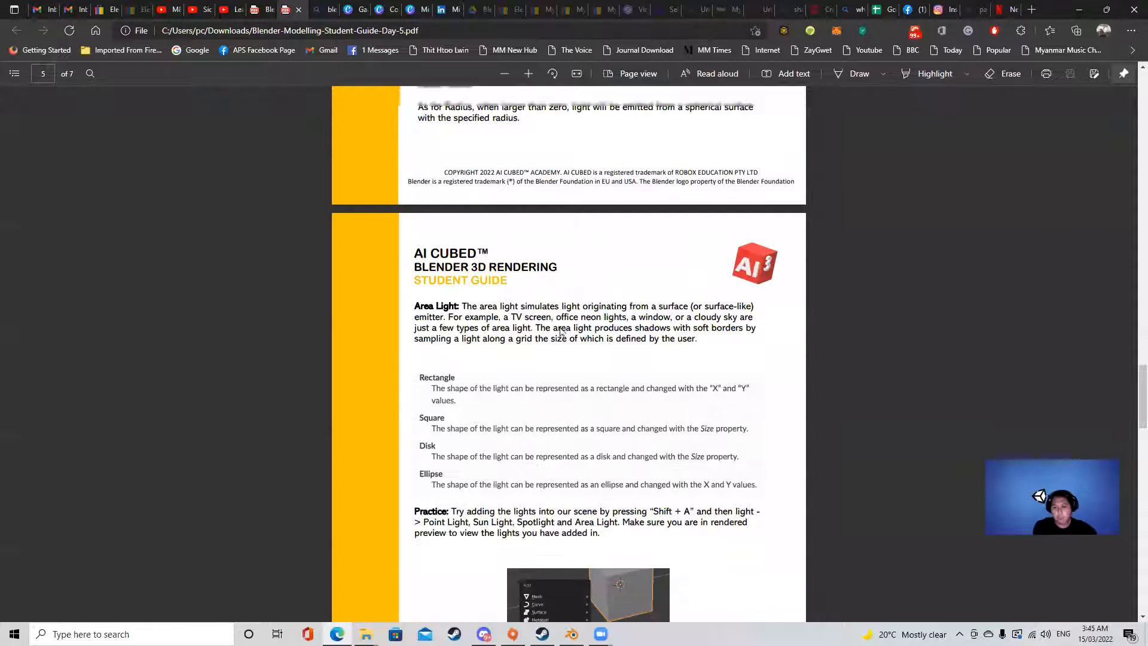
scroll(561, 327, up, 10)
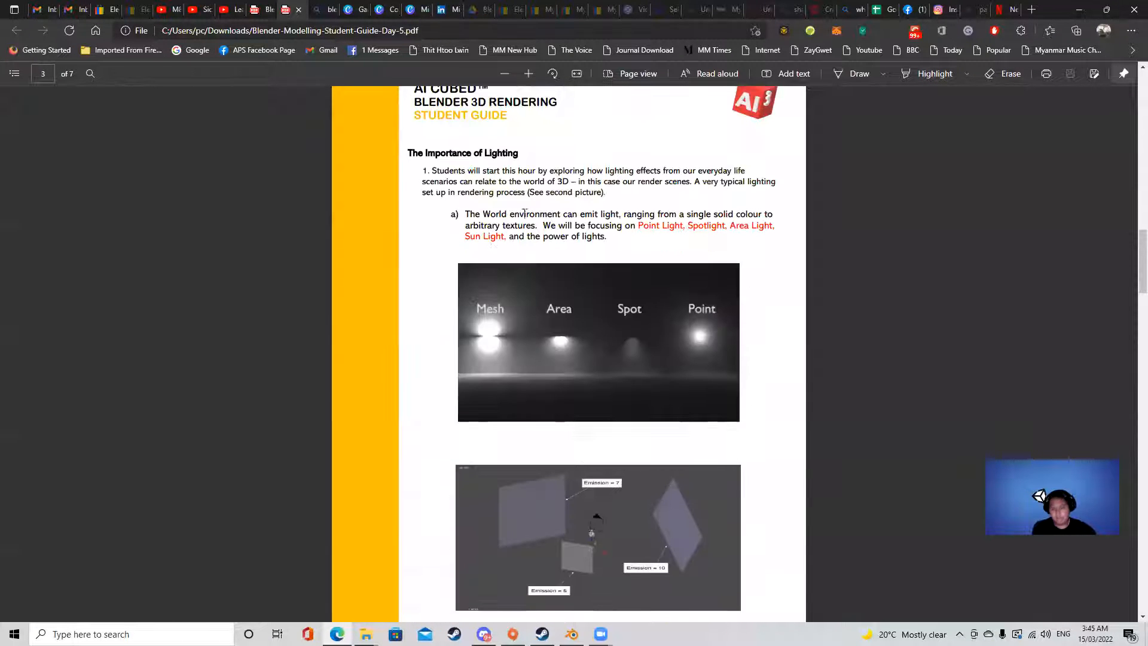
scroll(627, 286, down, 4)
scroll(519, 344, down, 8)
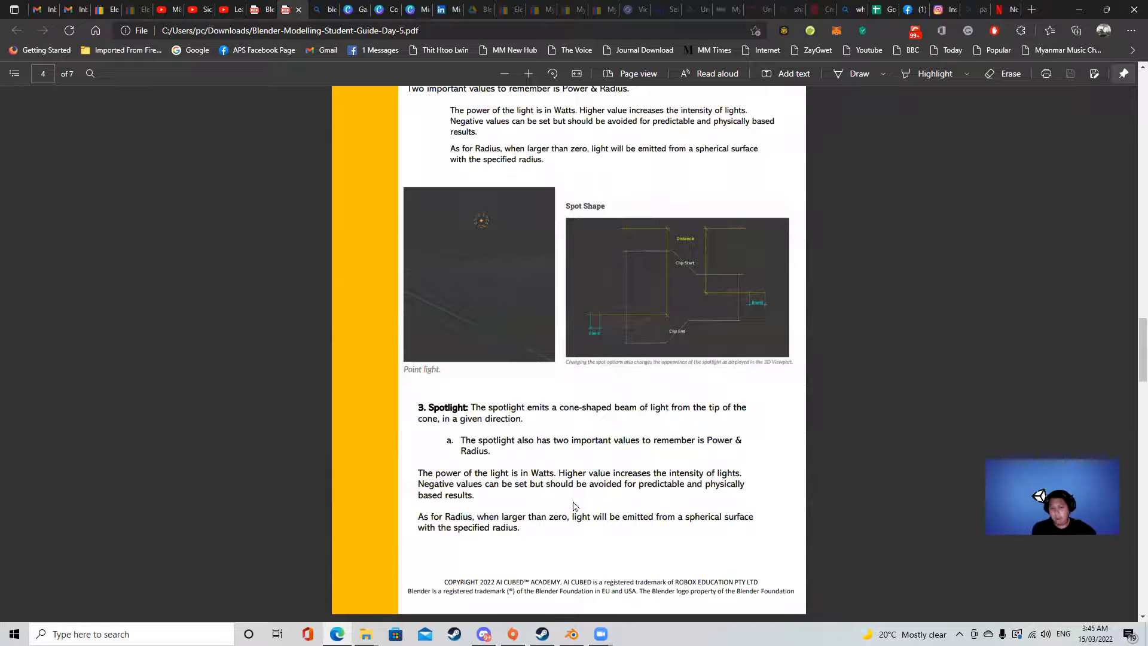
scroll(664, 475, up, 3)
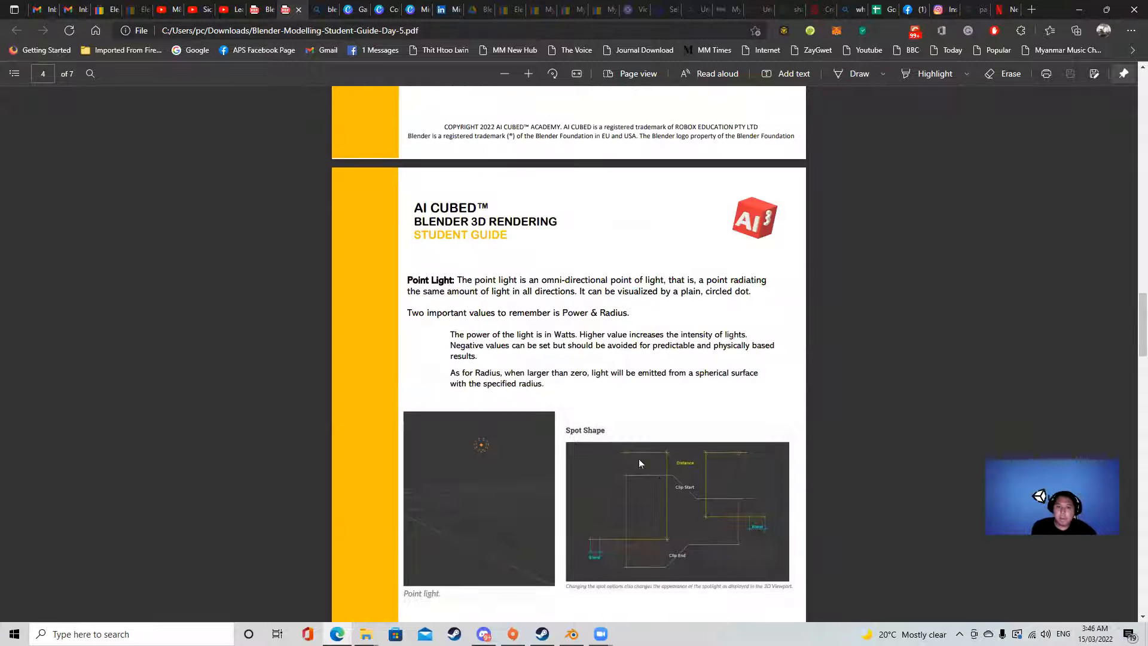
scroll(625, 419, up, 4)
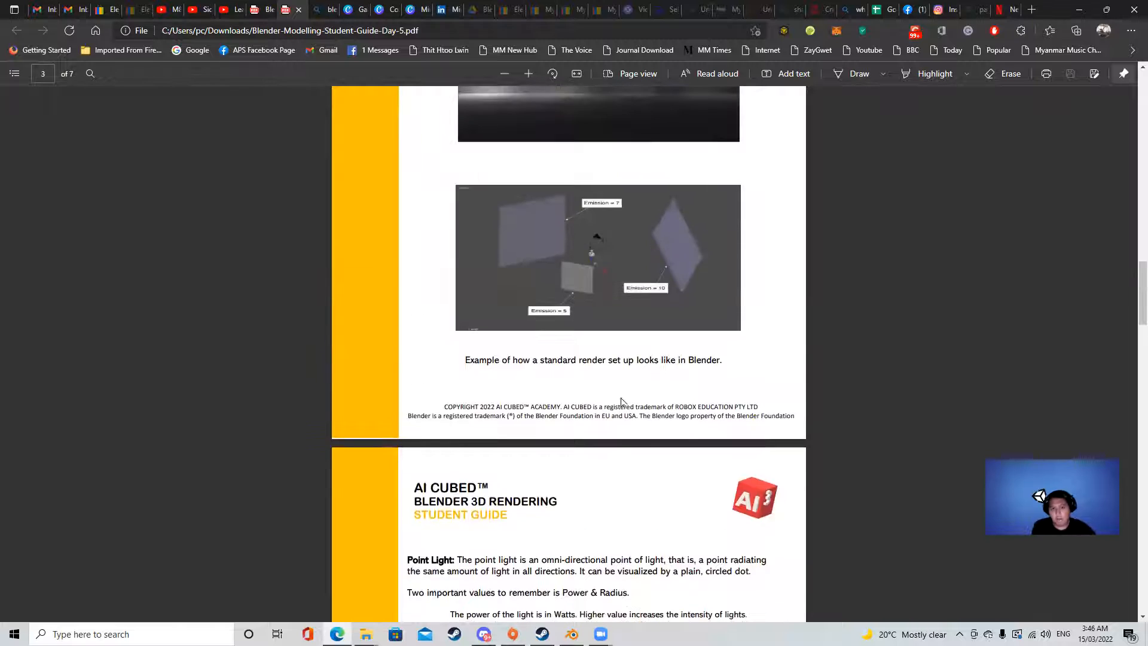
scroll(598, 355, down, 4)
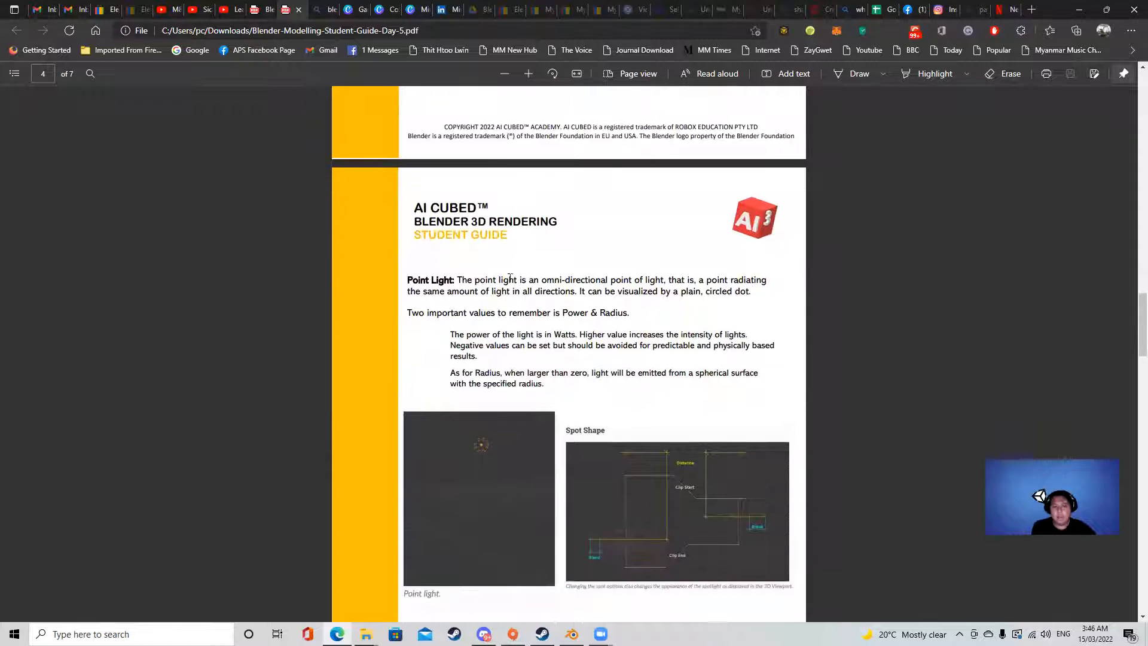
drag(465, 280, 409, 281)
scroll(523, 285, down, 3)
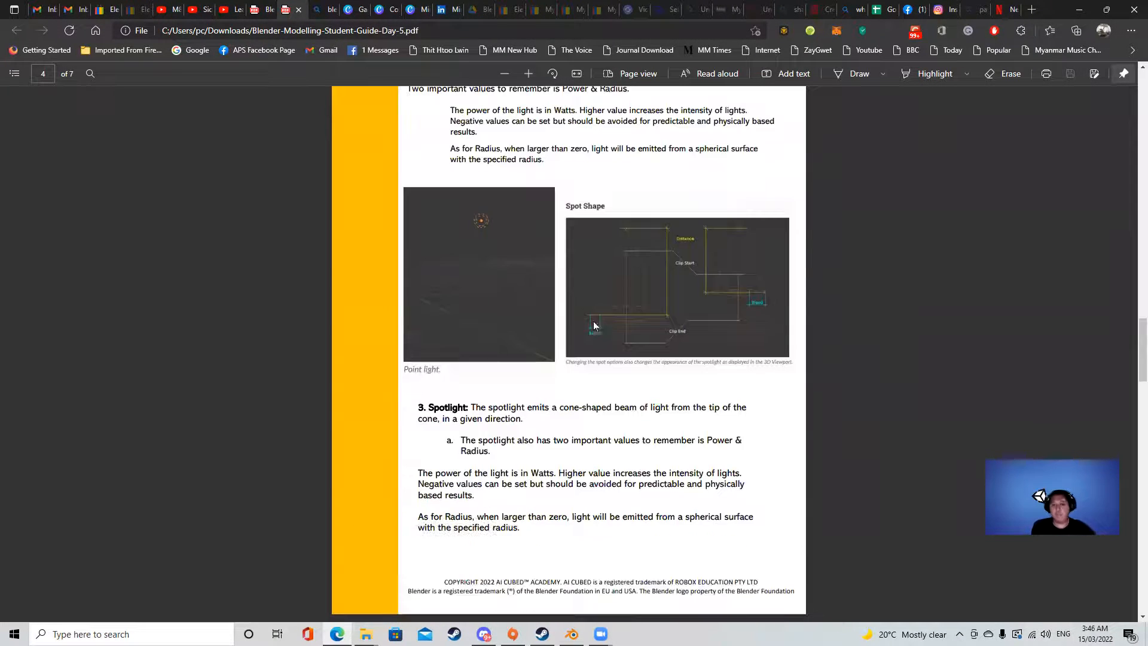
scroll(594, 325, up, 1)
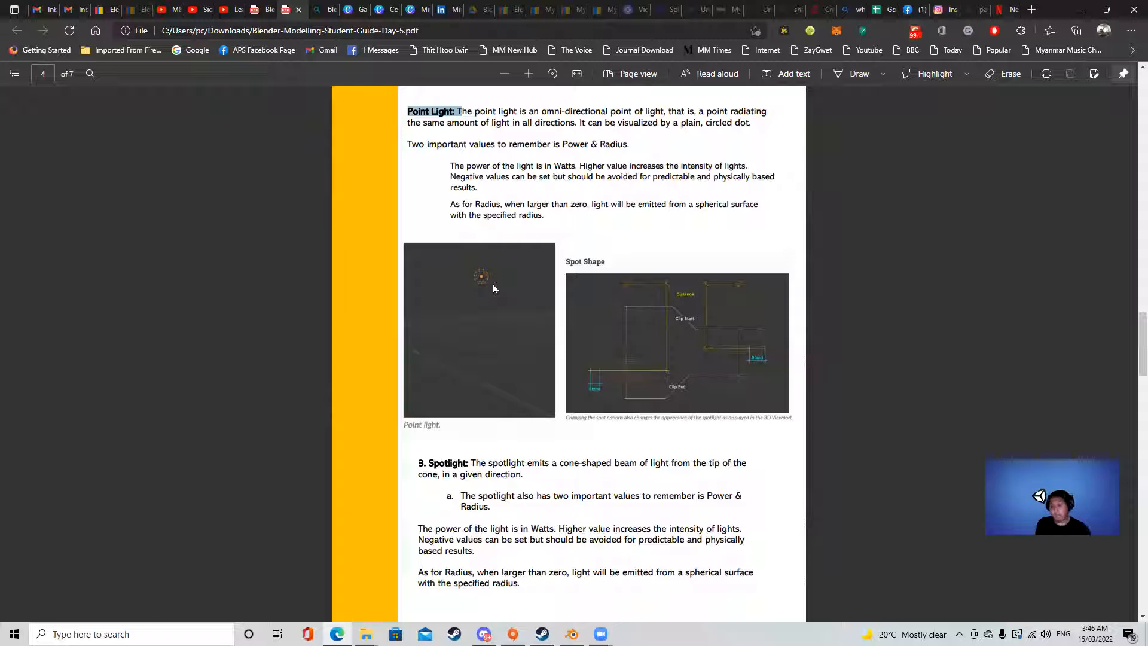
key(alt+Tab)
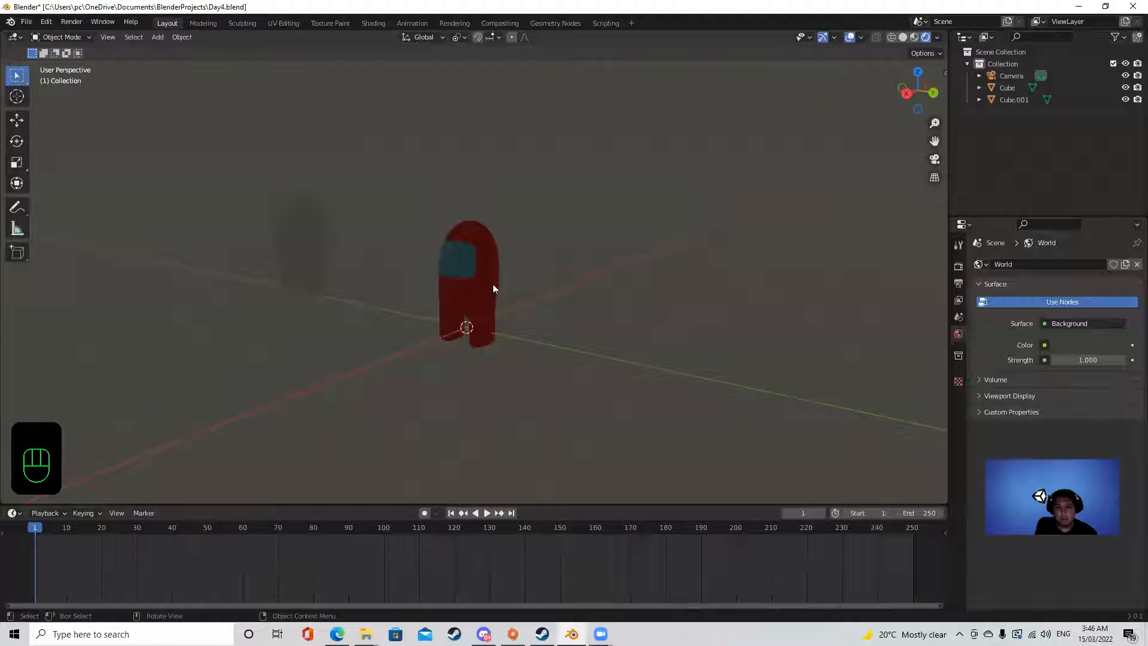
Add a spot light to the scene at the base of the red character
key(ctrl+a)
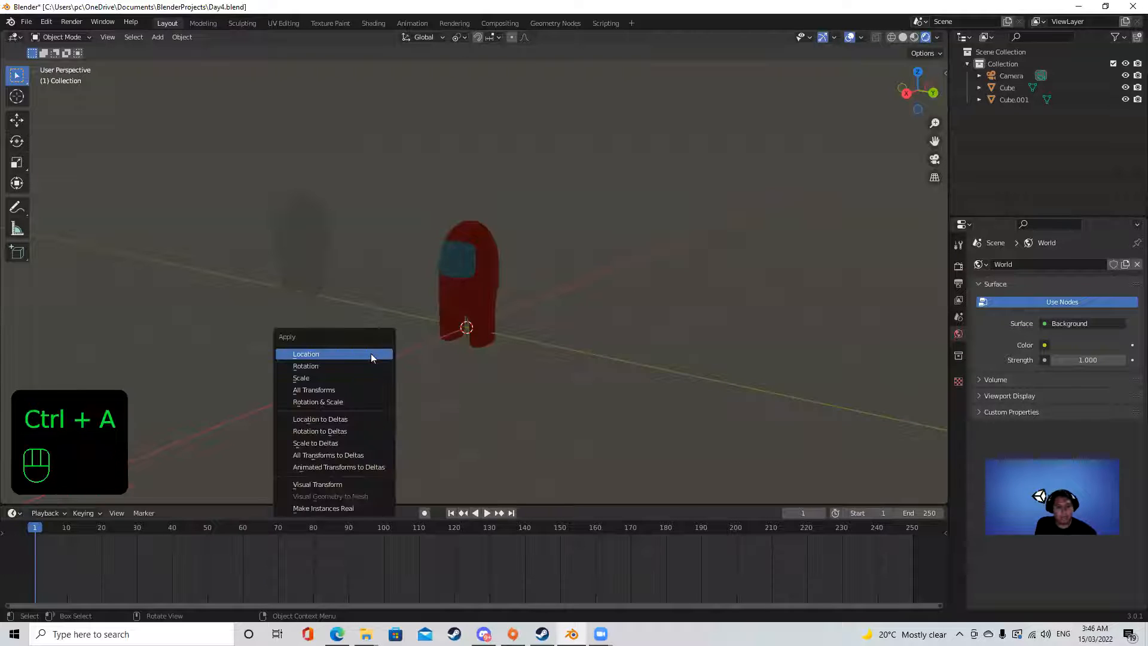
key(shift+a)
mouse_move(371, 323)
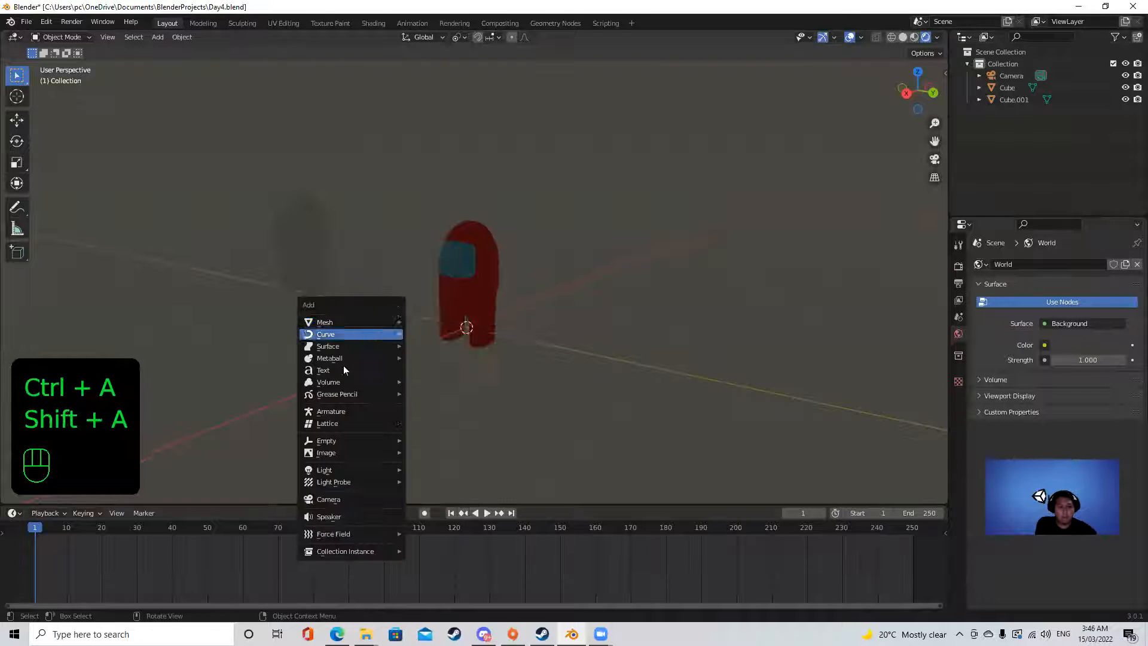
mouse_move(356, 470)
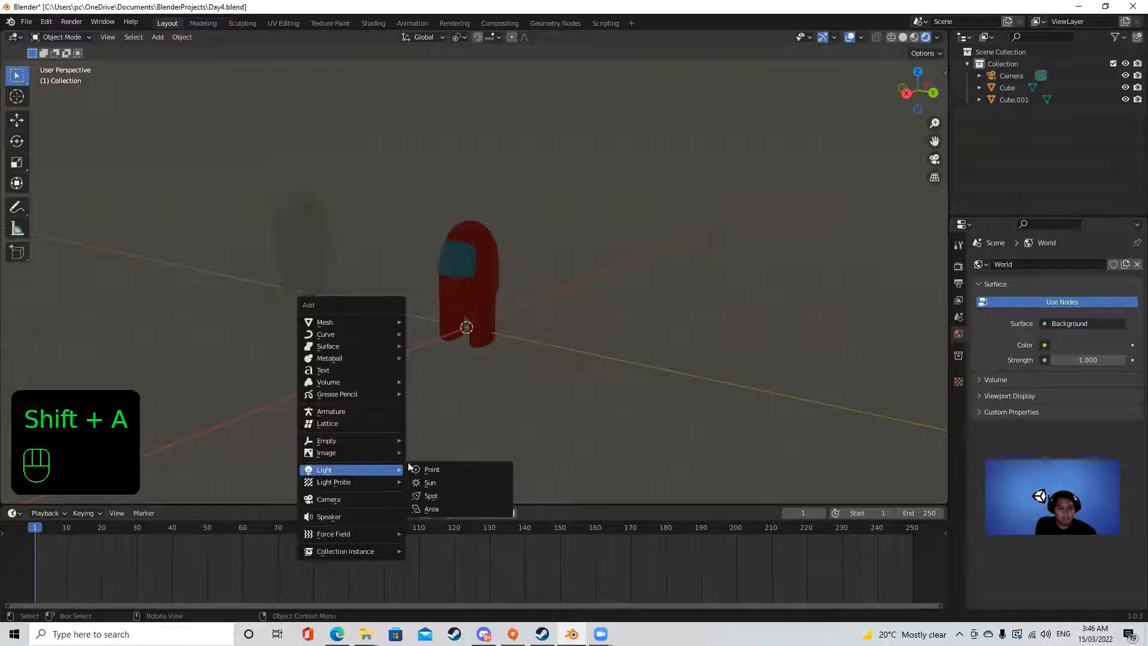
click(315, 462)
key(shift+a)
mouse_move(341, 383)
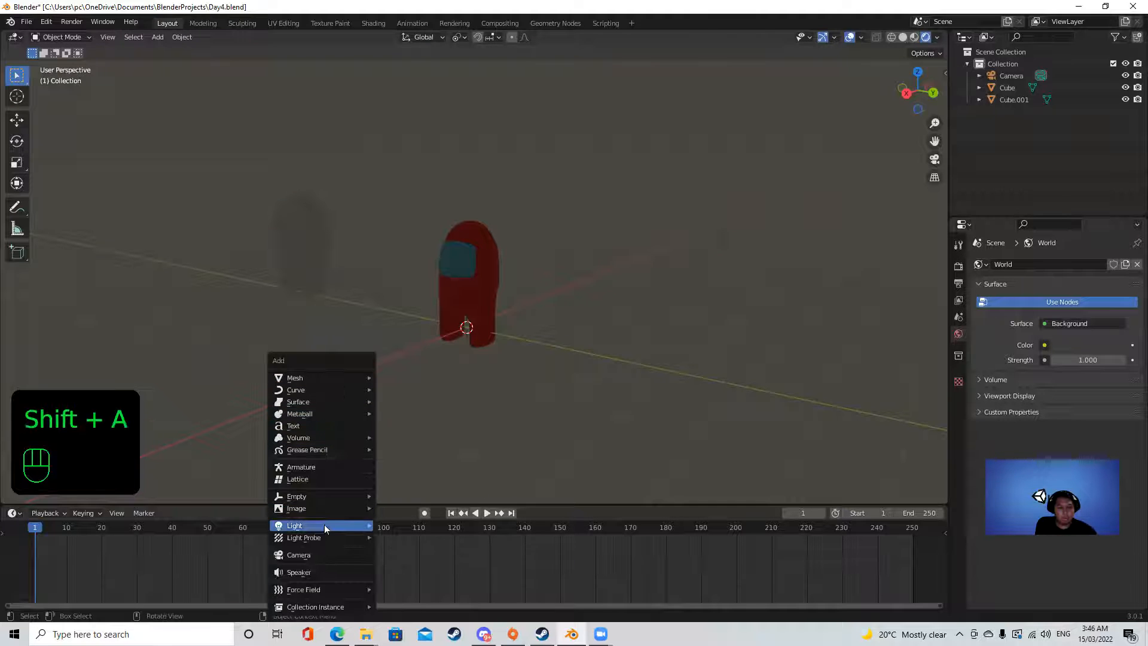
mouse_move(352, 520)
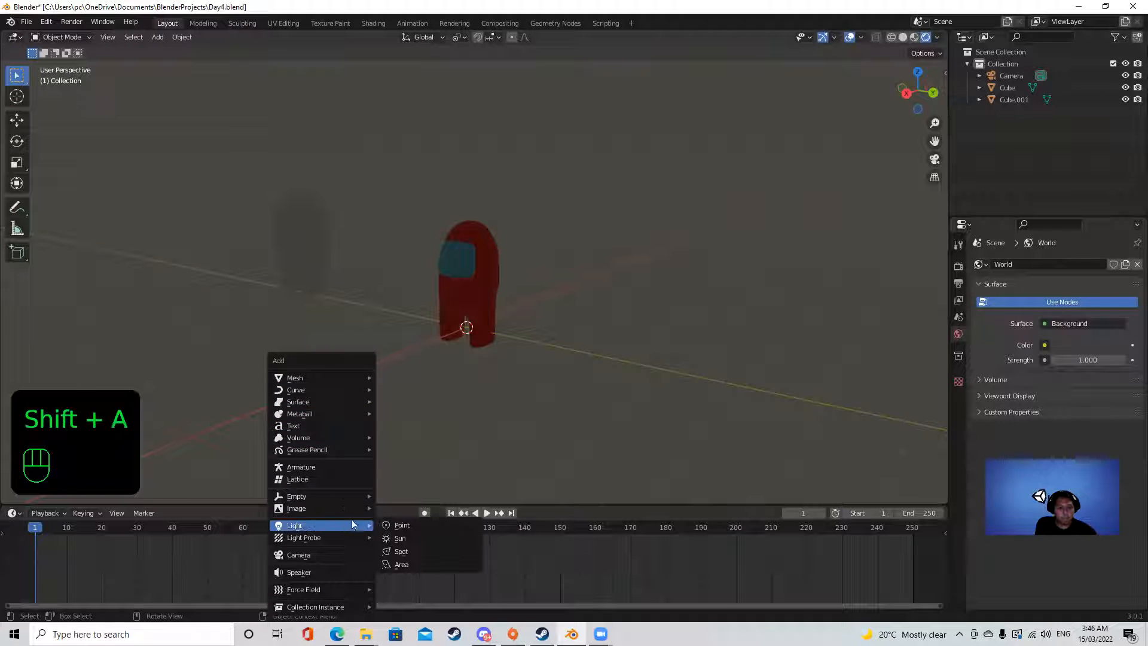
click(413, 550)
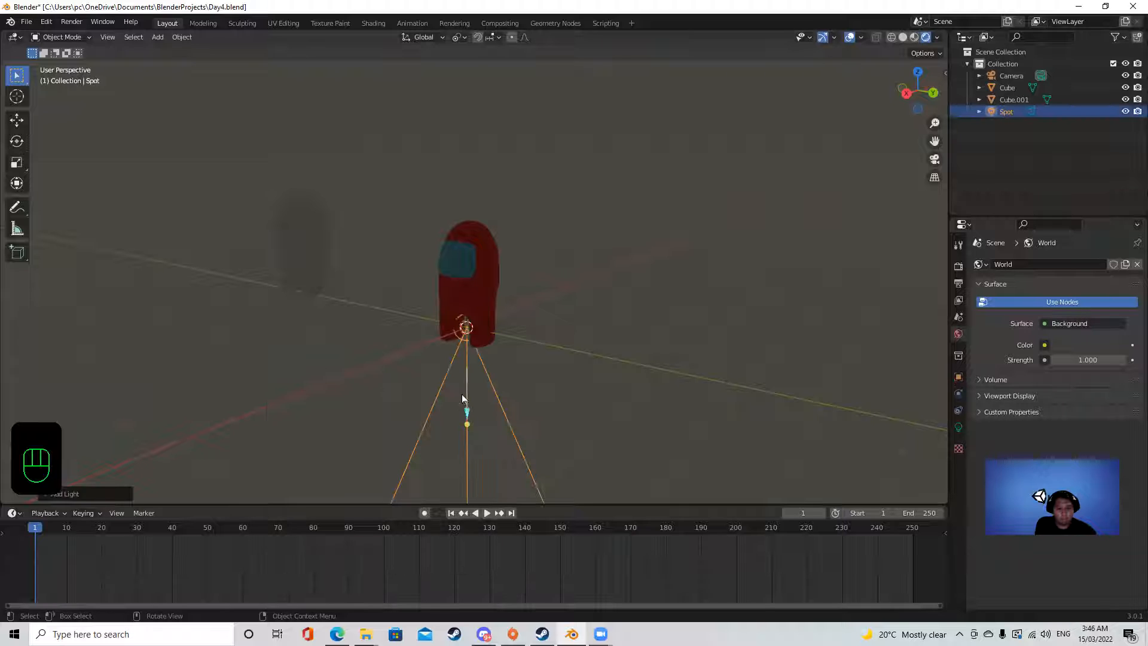
Raise the spot light along the Z axis so that it sits well above the red character, shining down on it
key(g)
key(z)
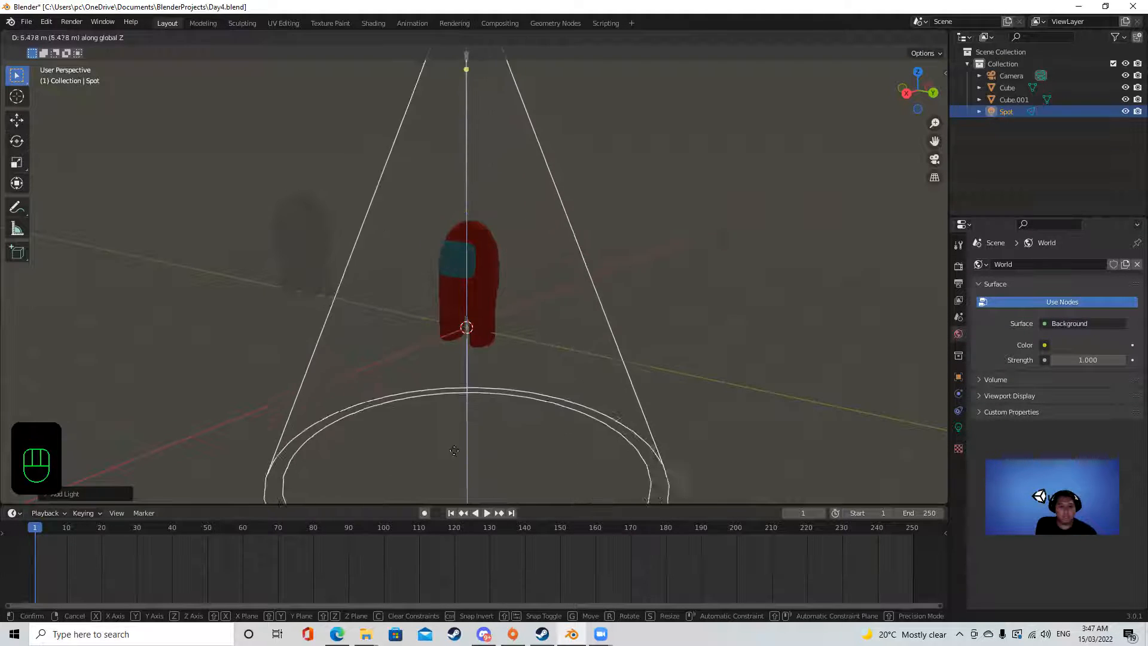
click(512, 299)
scroll(694, 329, down, 5)
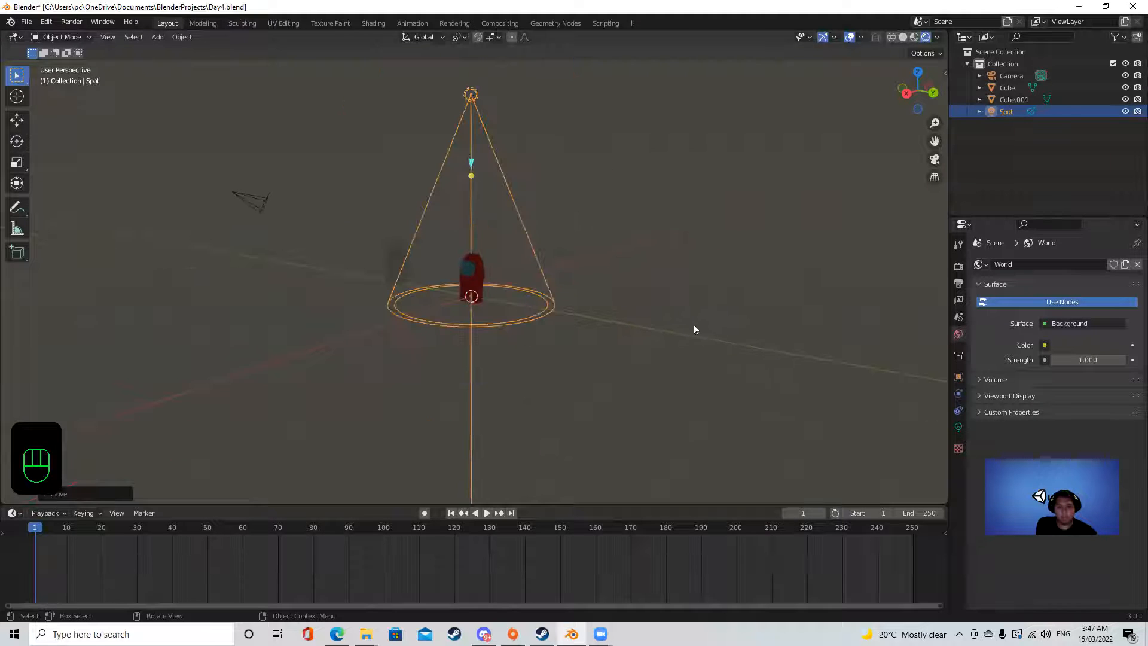
scroll(652, 239, up, 3)
middle_drag(477, 118, 441, 167)
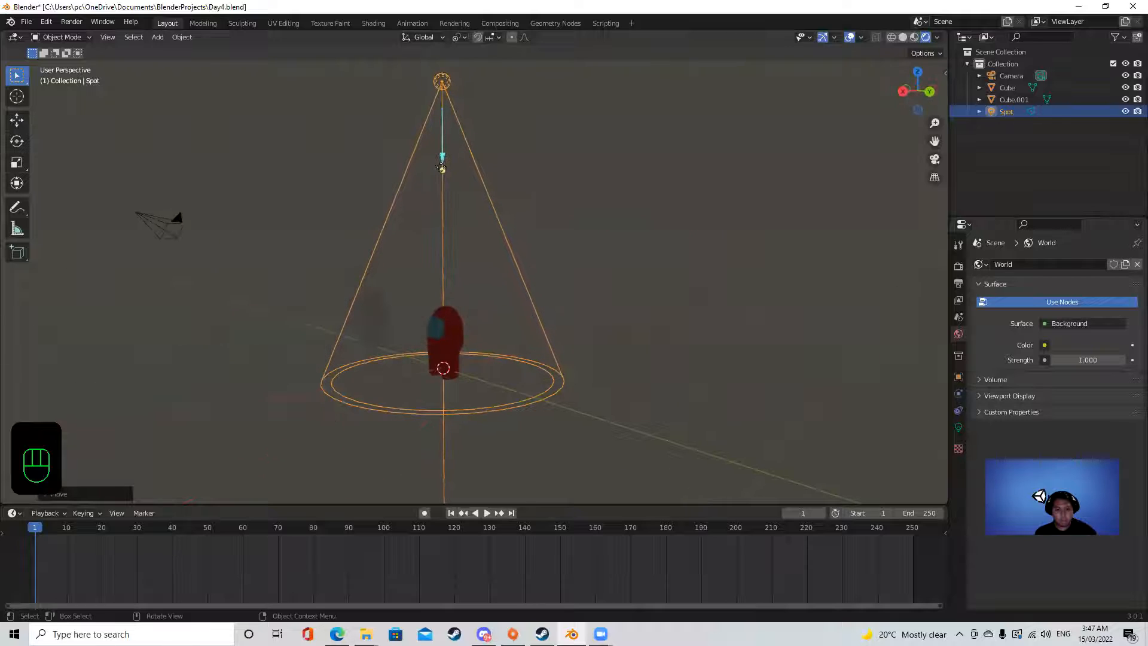
Increase the spot light's power to about 623.8 W
click(959, 245)
click(958, 427)
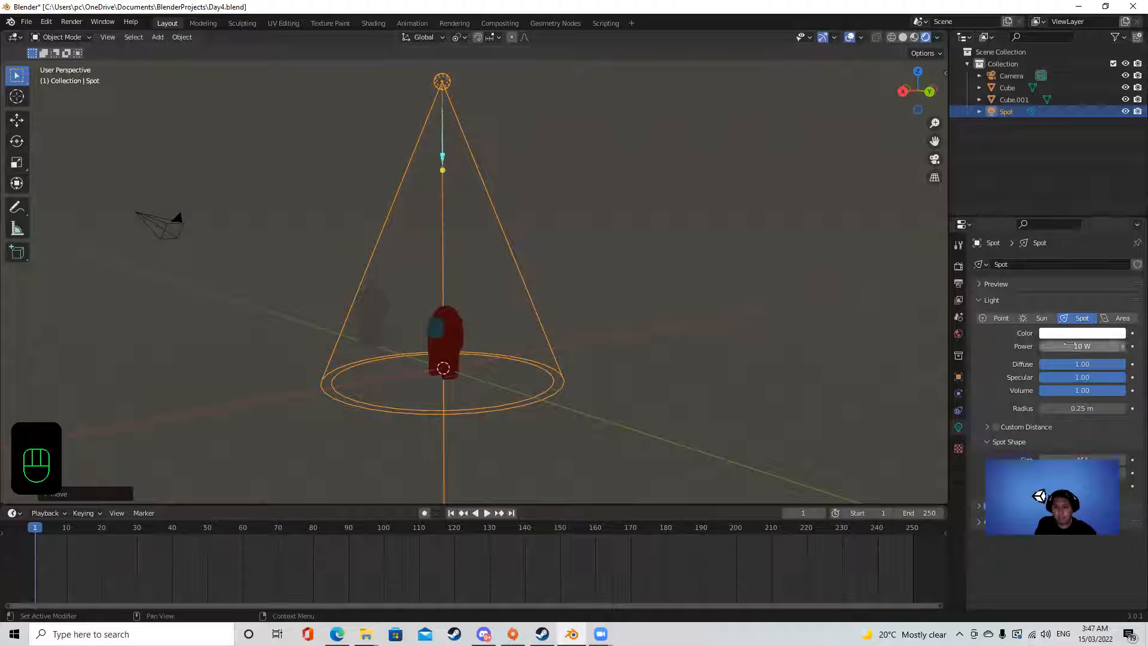
drag(1082, 346, 1145, 347)
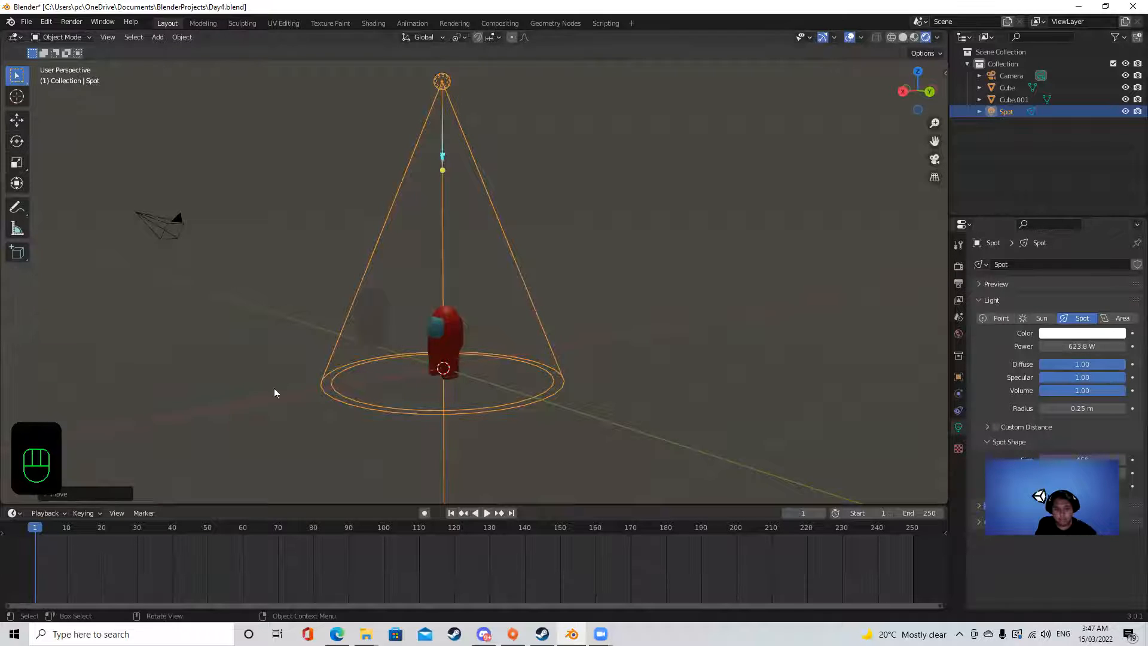
middle_drag(479, 382, 489, 386)
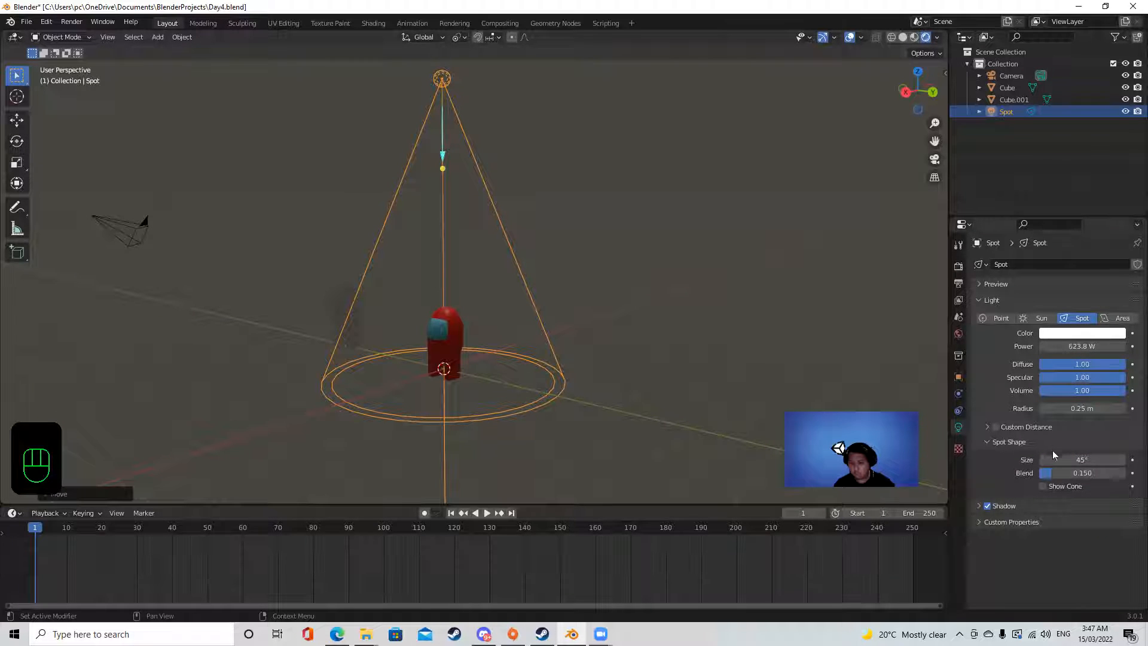
Widen the spot shape to about 71.2° with a blend of about 0.266, and display the light's cone
mouse_move(1053, 459)
mouse_down()
mouse_move(1095, 459)
mouse_move(1072, 473)
mouse_move(1117, 474)
mouse_move(1062, 476)
mouse_up()
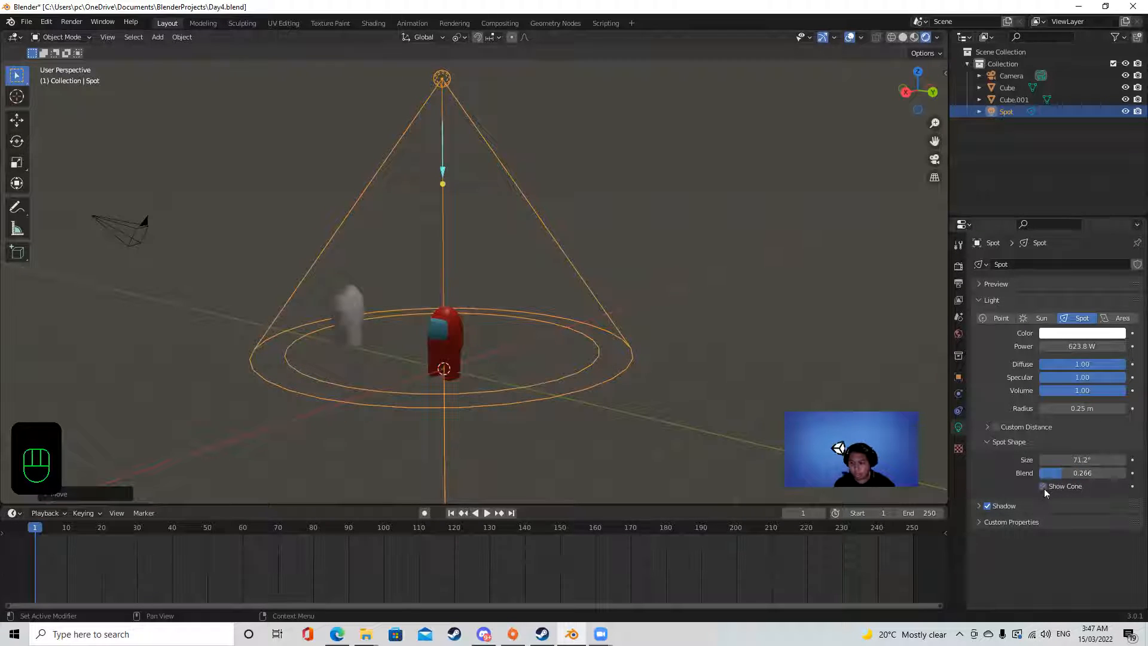
click(1043, 487)
click(1043, 488)
click(1043, 487)
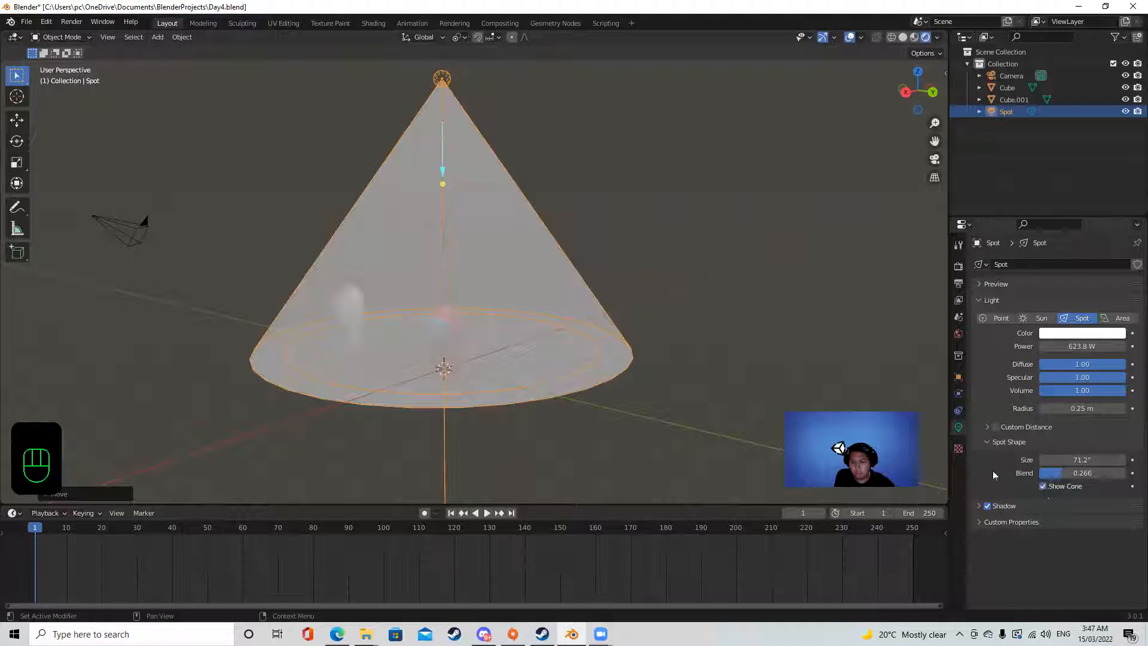
middle_drag(677, 393, 674, 390)
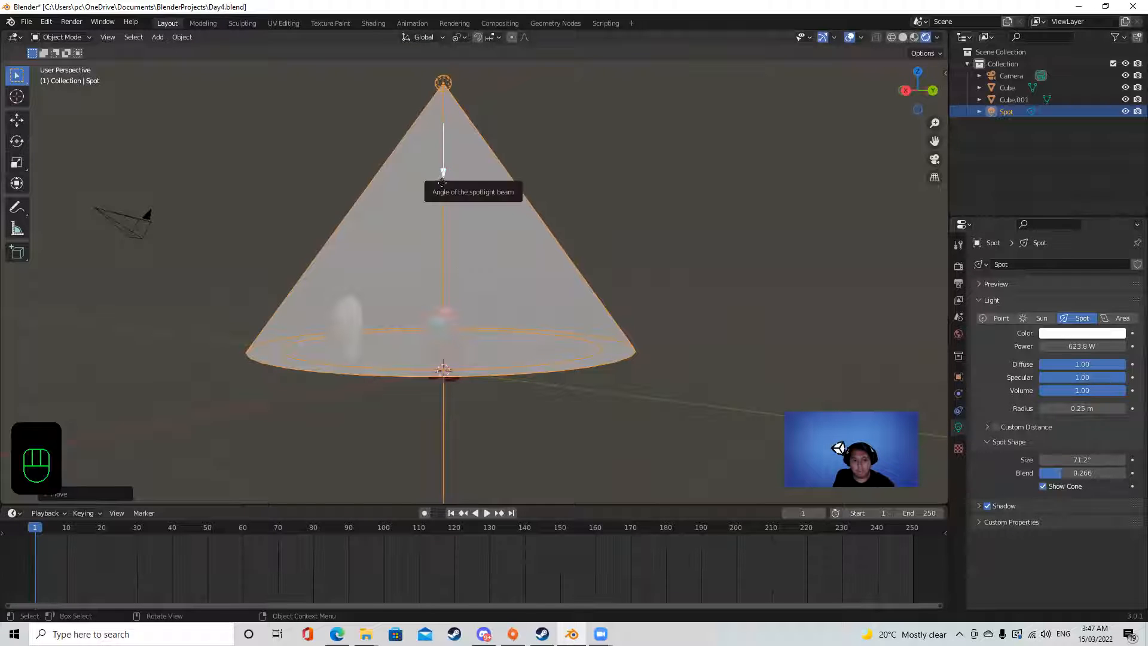
Narrow the spotlight beam to about 57.7° and turn off the cone display
mouse_move(443, 172)
mouse_down()
mouse_move(443, 188)
mouse_move(443, 167)
mouse_up()
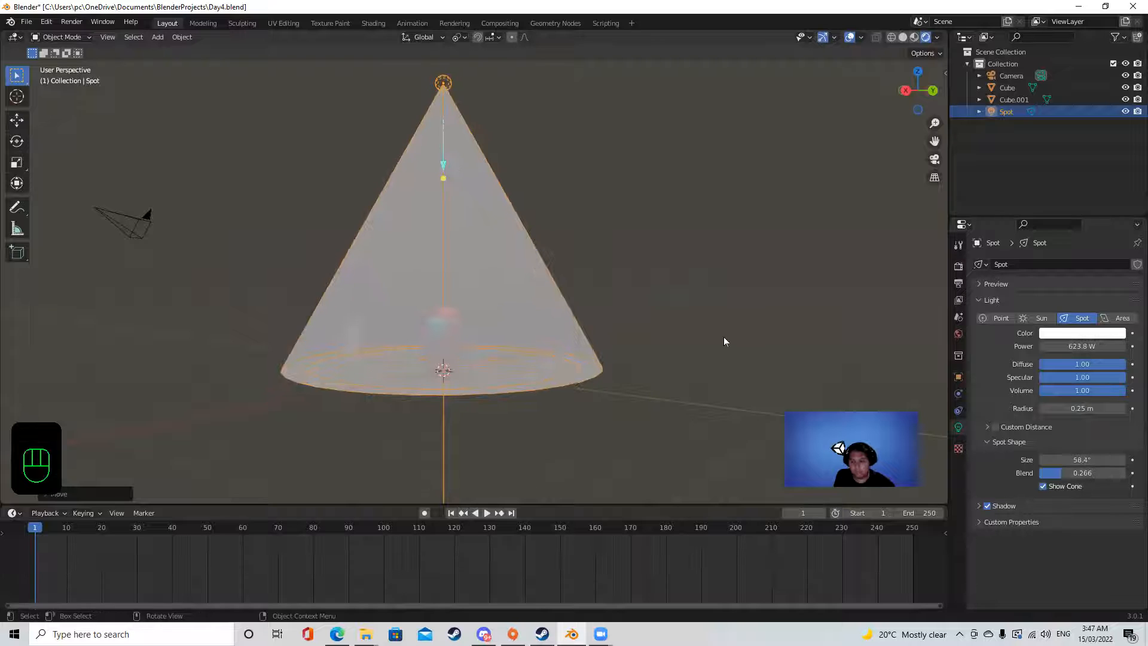
click(1043, 486)
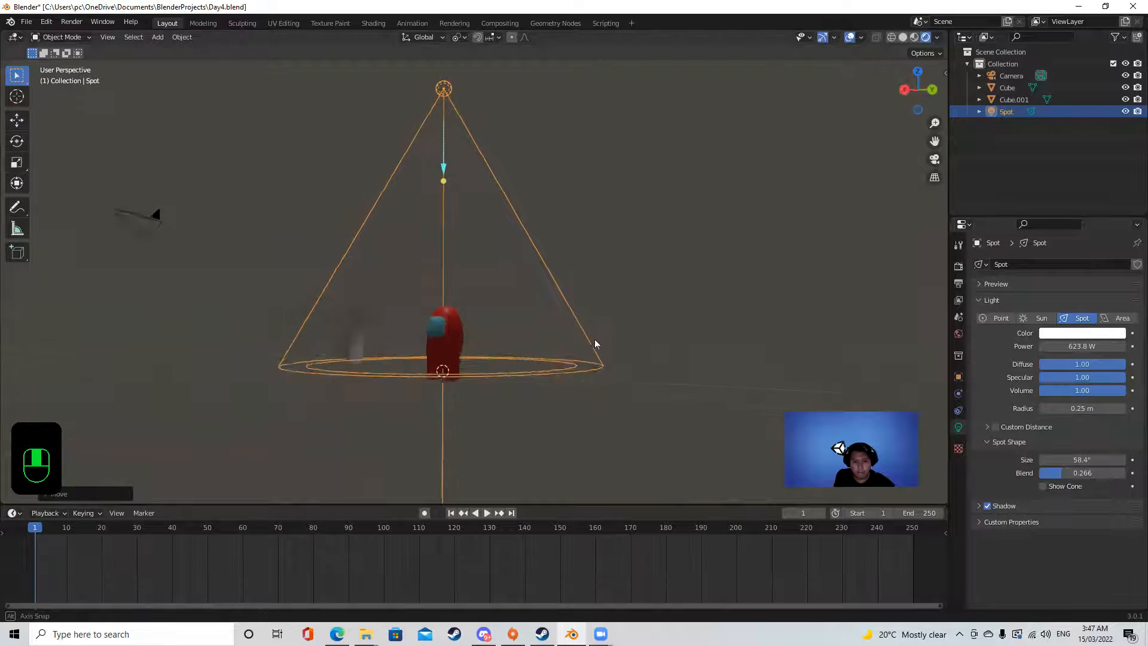
drag(1082, 459, 1057, 460)
Examine the spot light's custom properties and shadow settings
click(978, 522)
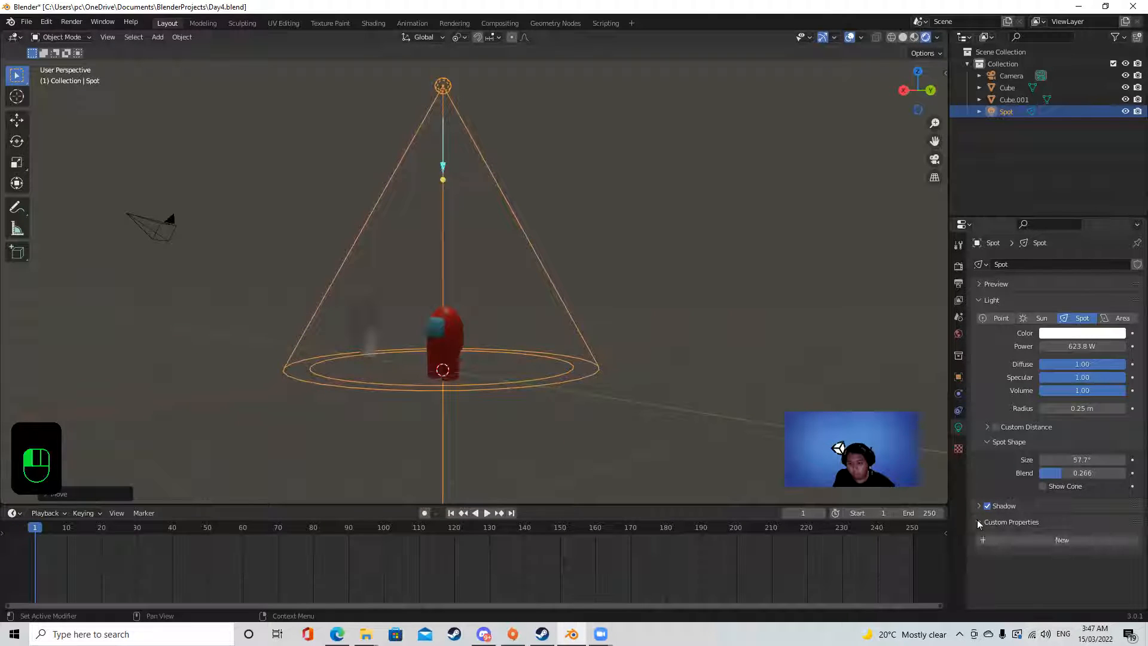
click(978, 522)
click(979, 507)
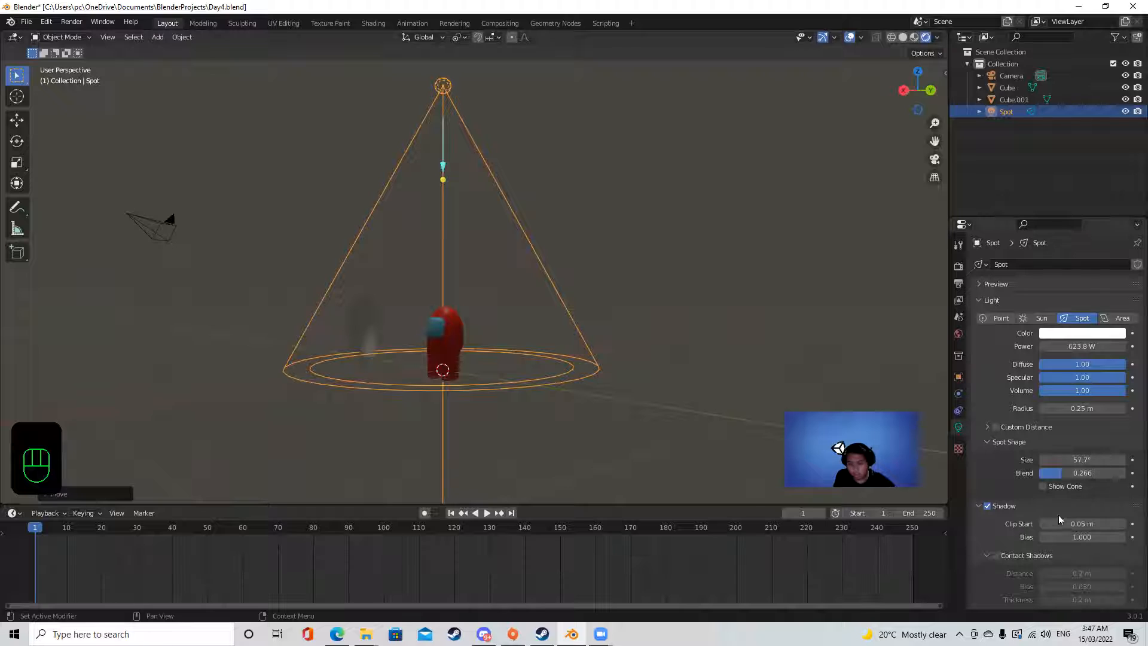
mouse_move(1059, 519)
mouse_down()
mouse_move(1085, 519)
mouse_move(1067, 519)
mouse_up()
click(980, 507)
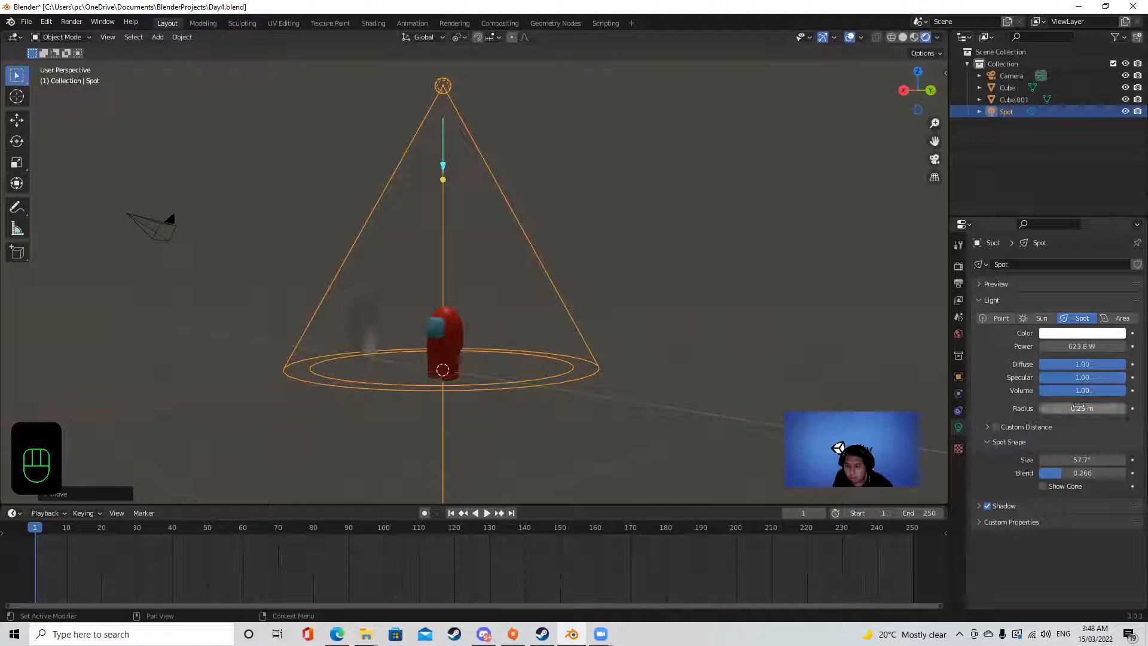
Enable a custom distance of 50 m for the spot light and raise its power to about 704.9 W
click(988, 427)
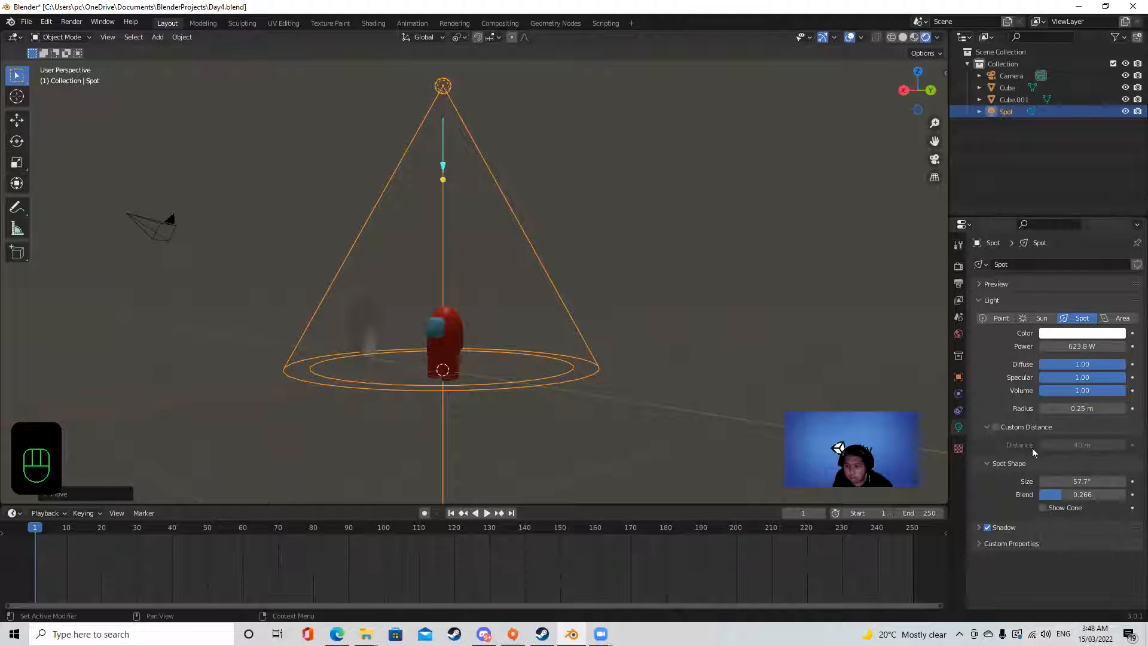
click(987, 427)
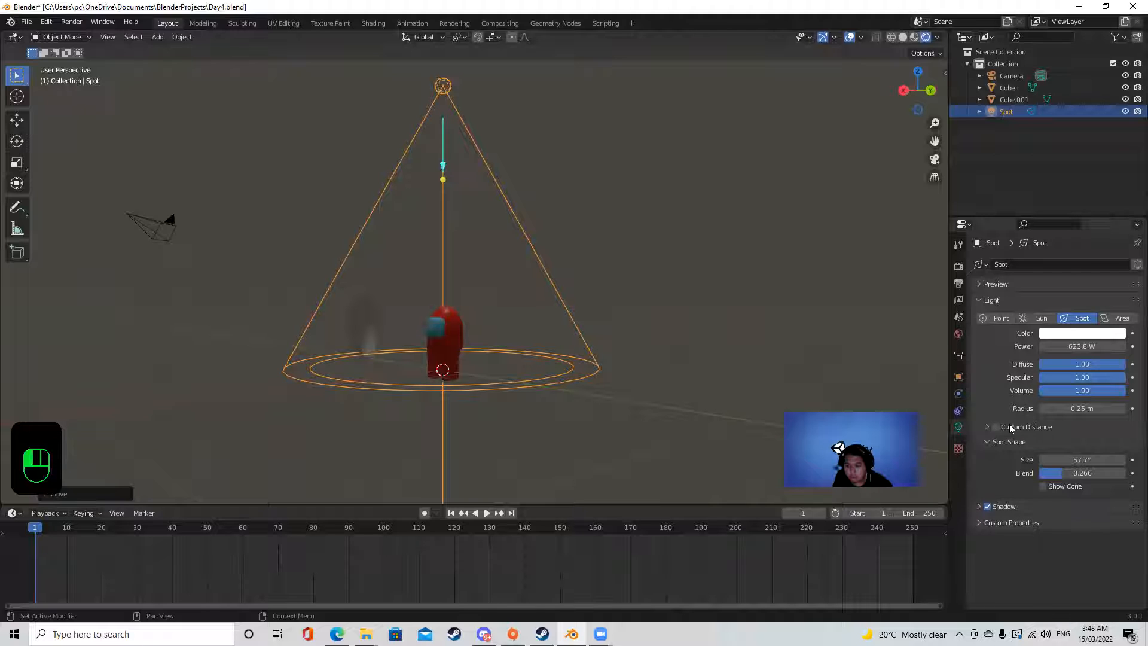
click(996, 427)
click(987, 428)
drag(1079, 445, 1073, 444)
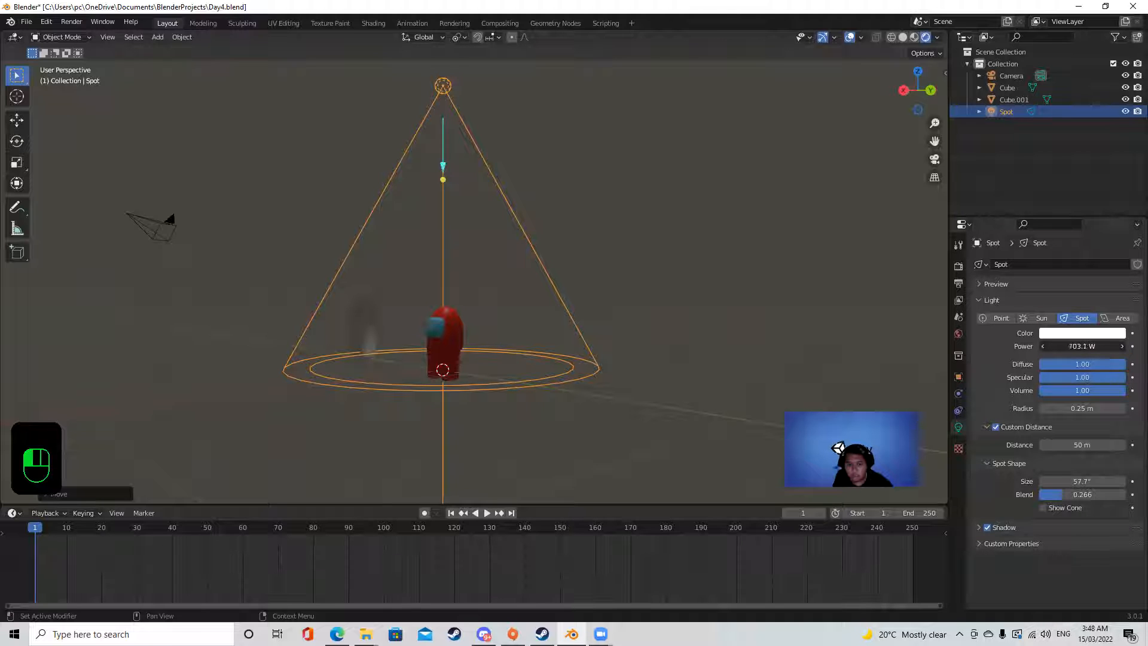
drag(1083, 346, 1076, 347)
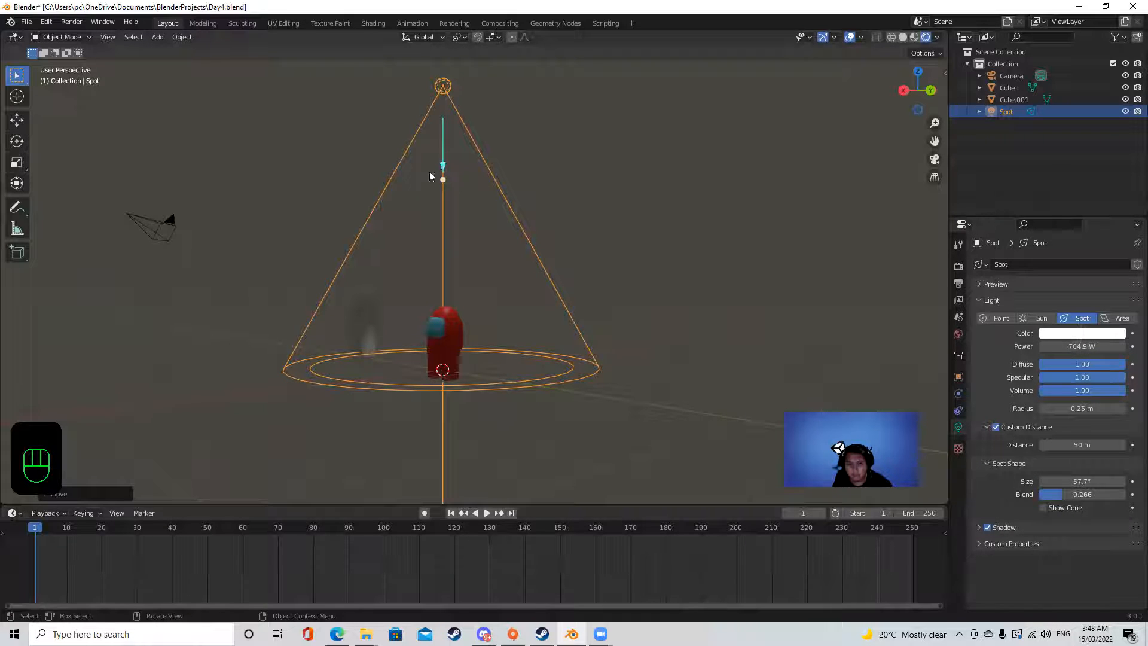
drag(442, 166, 407, 359)
key(ctrl+z)
key(ctrl+z)
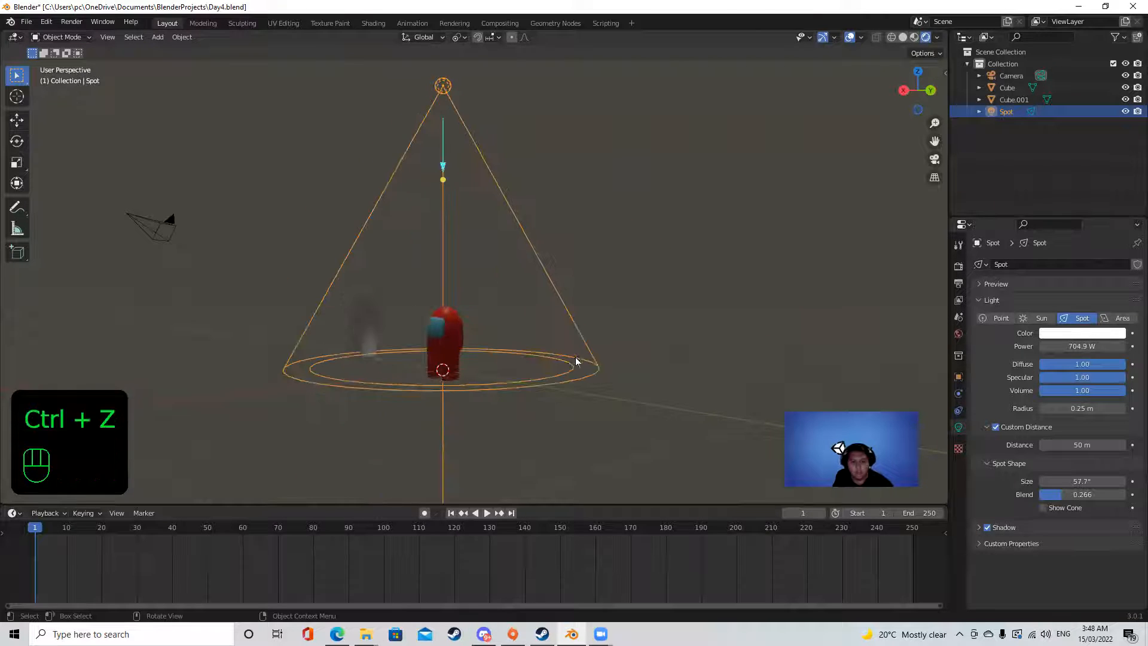
Examine the spot light's full extent and beam direction around the red character from farther away
click(694, 318)
scroll(693, 321, down, 3)
scroll(589, 292, down, 13)
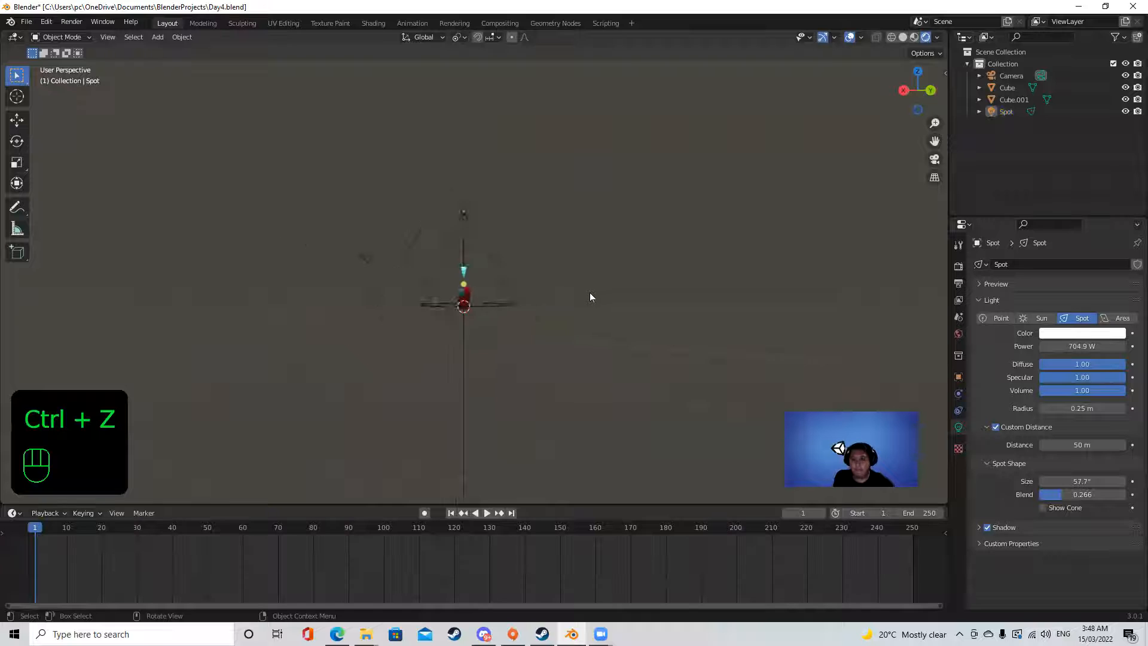
scroll(586, 289, up, 5)
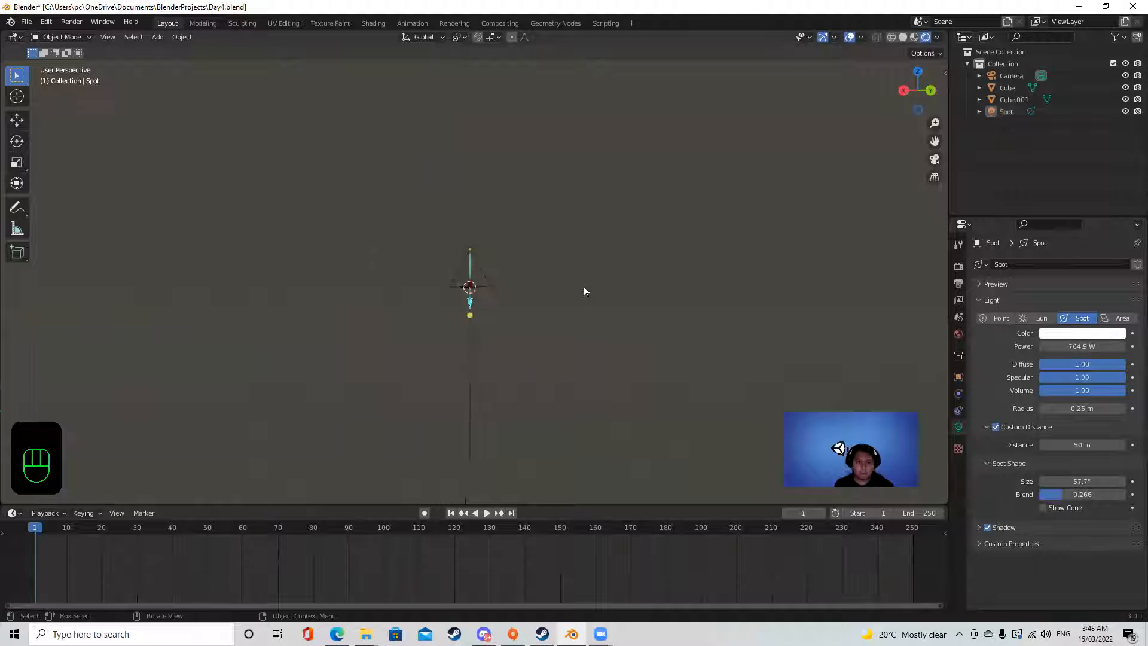
click(469, 465)
click(482, 421)
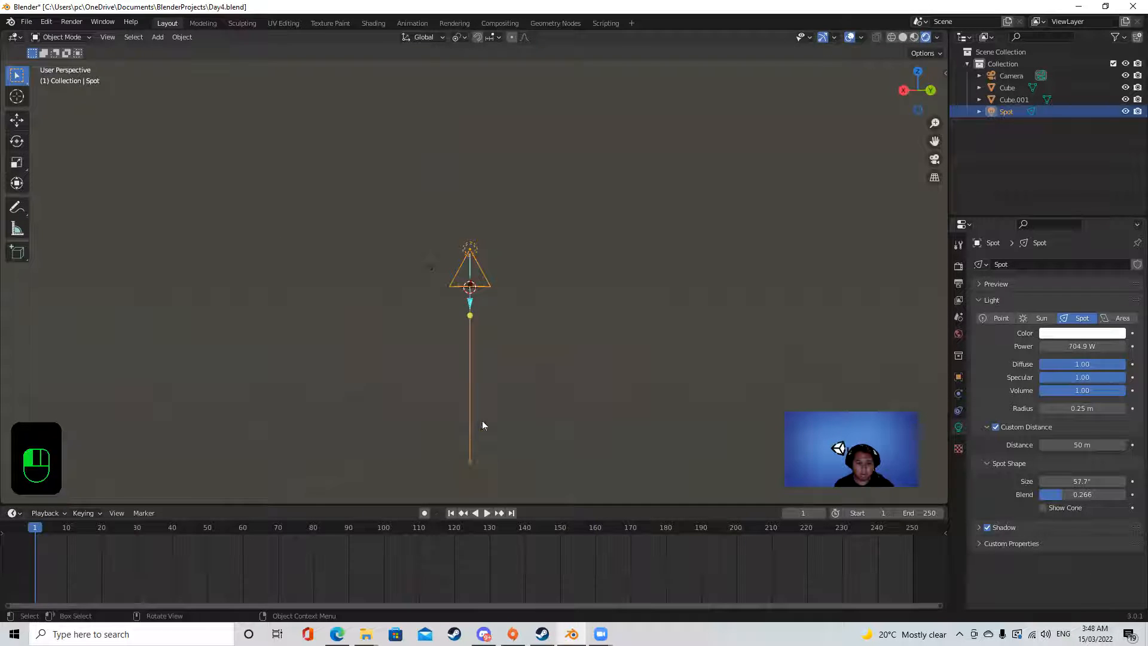
scroll(524, 312, up, 8)
scroll(543, 307, up, 3)
middle_drag(544, 307, 541, 336)
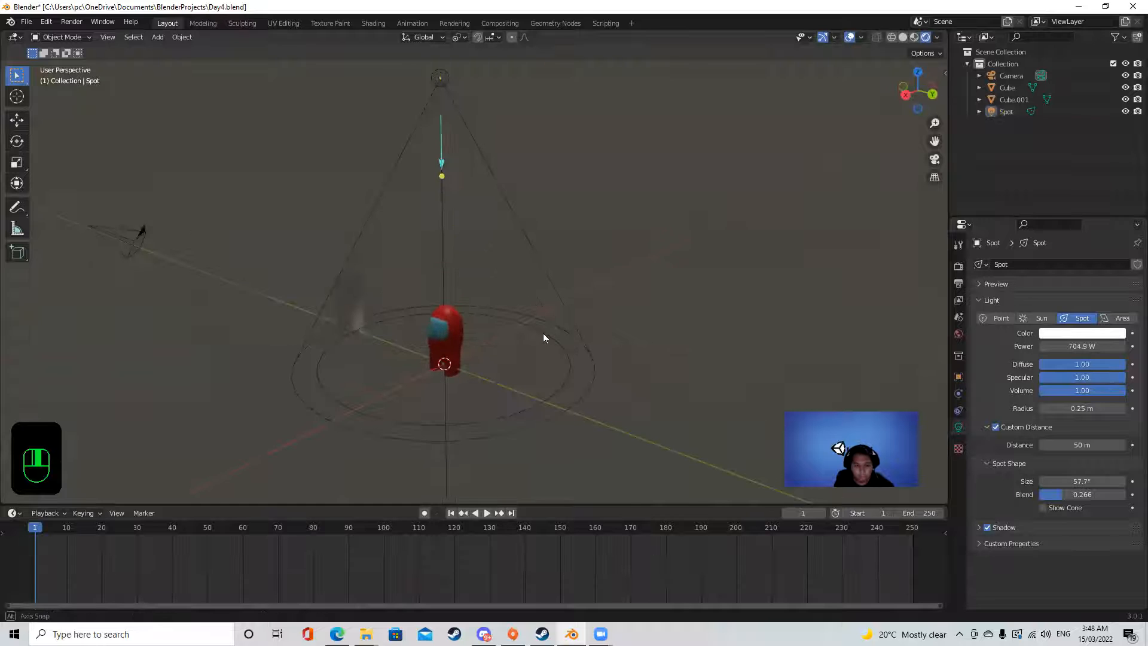
Add a plane beneath the red character and scale it up until it extends beyond the spot light's circle
key(shift+a)
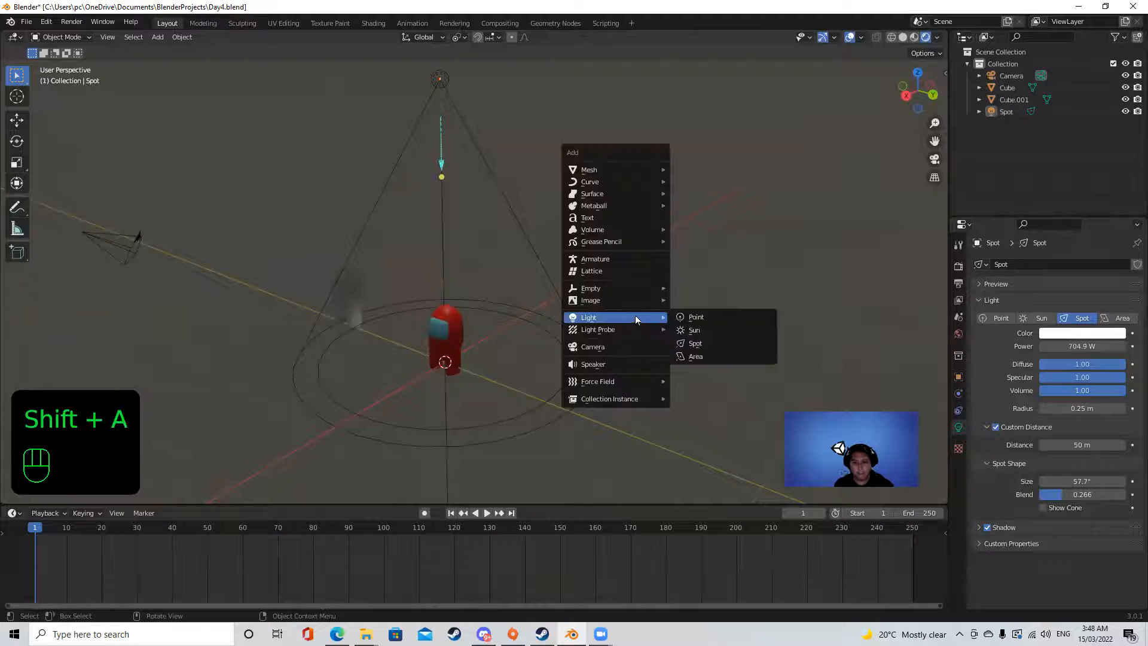
mouse_move(602, 173)
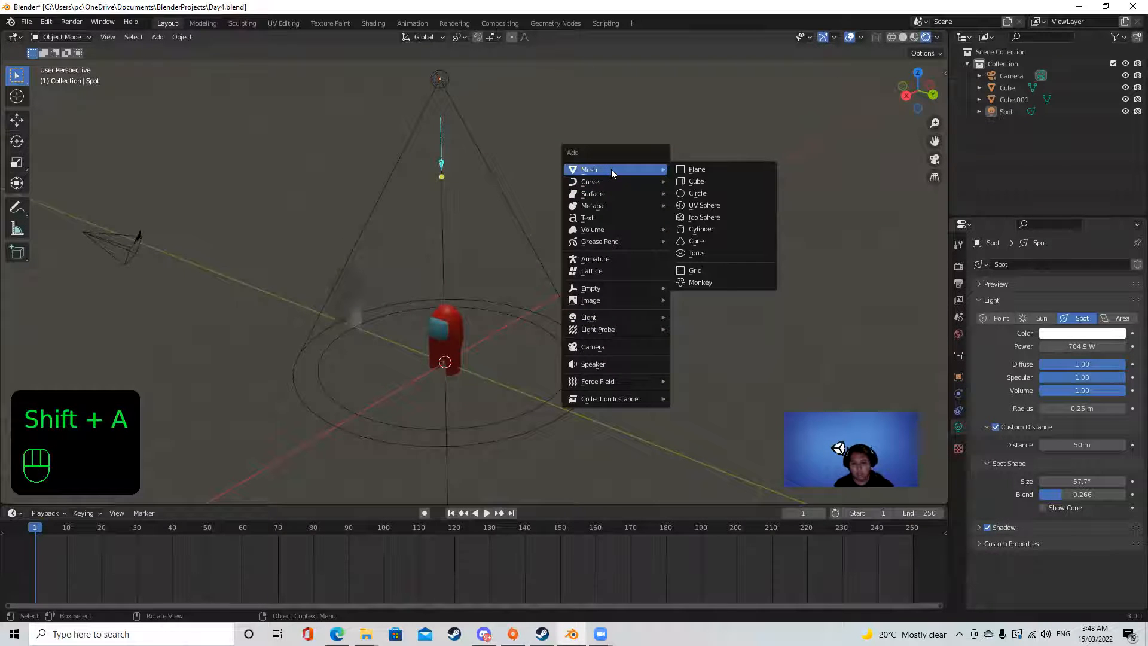
click(701, 167)
key(s)
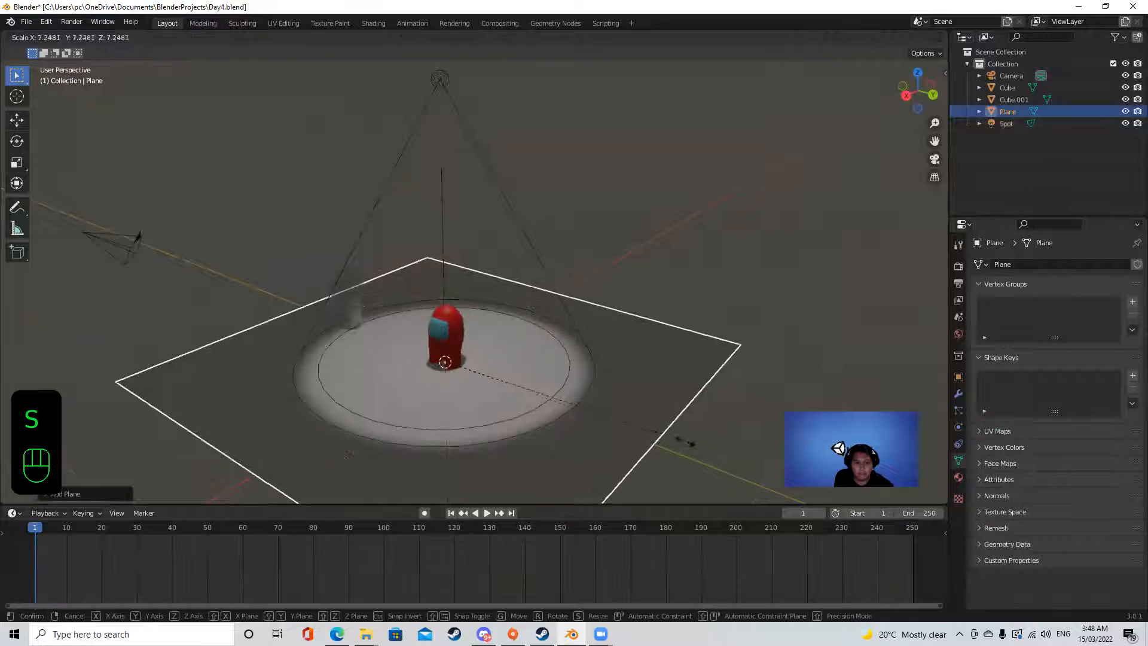
click(645, 441)
Move the red character along the Z axis so that it stands on the plane
click(595, 259)
middle_drag(595, 259, 659, 272)
click(457, 326)
key(g)
key(z)
click(547, 321)
click(631, 270)
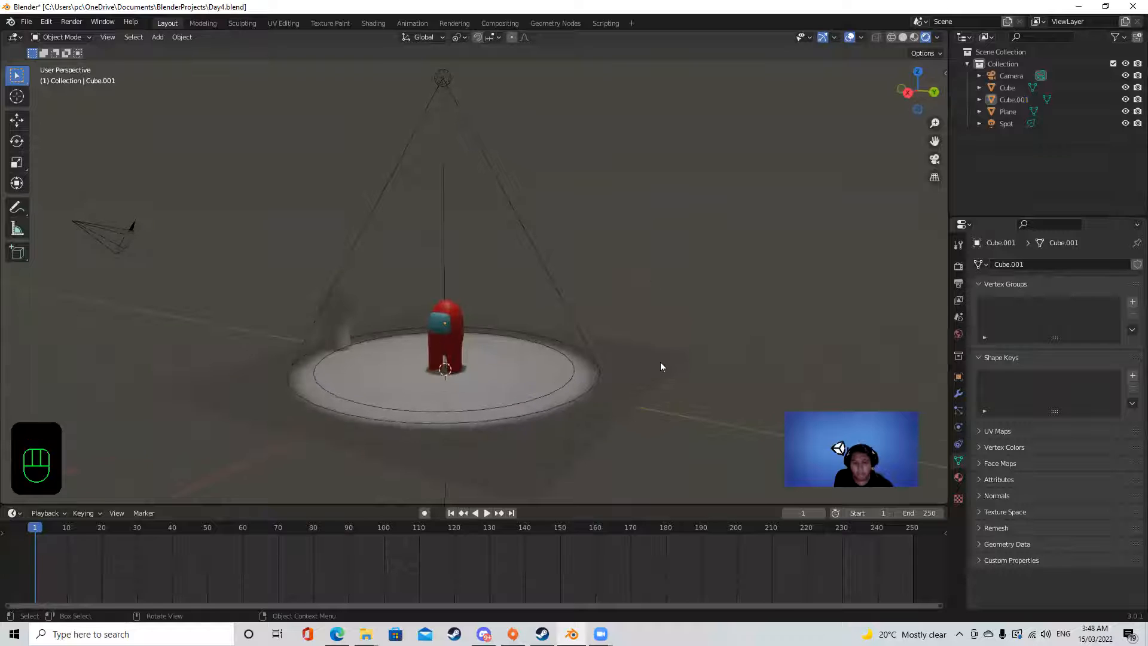
Move the grey character behind the lit circle farther away from the plane along the Y axis
shift+middle_drag(661, 364, 665, 335)
middle_drag(513, 430, 559, 399)
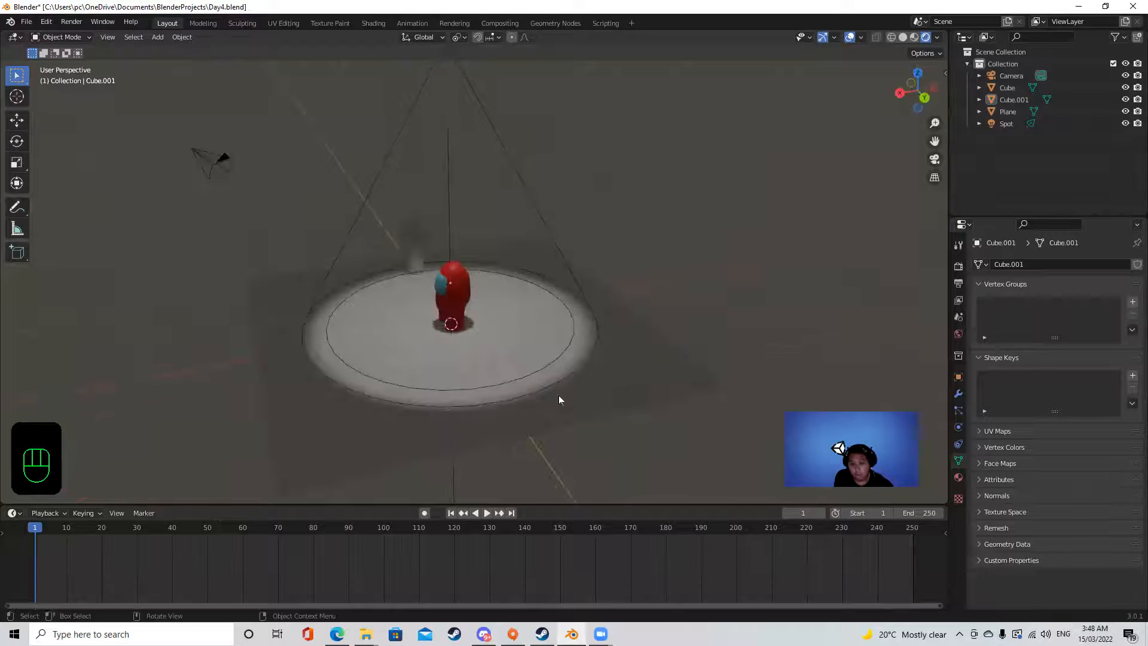
middle_drag(425, 426, 466, 361)
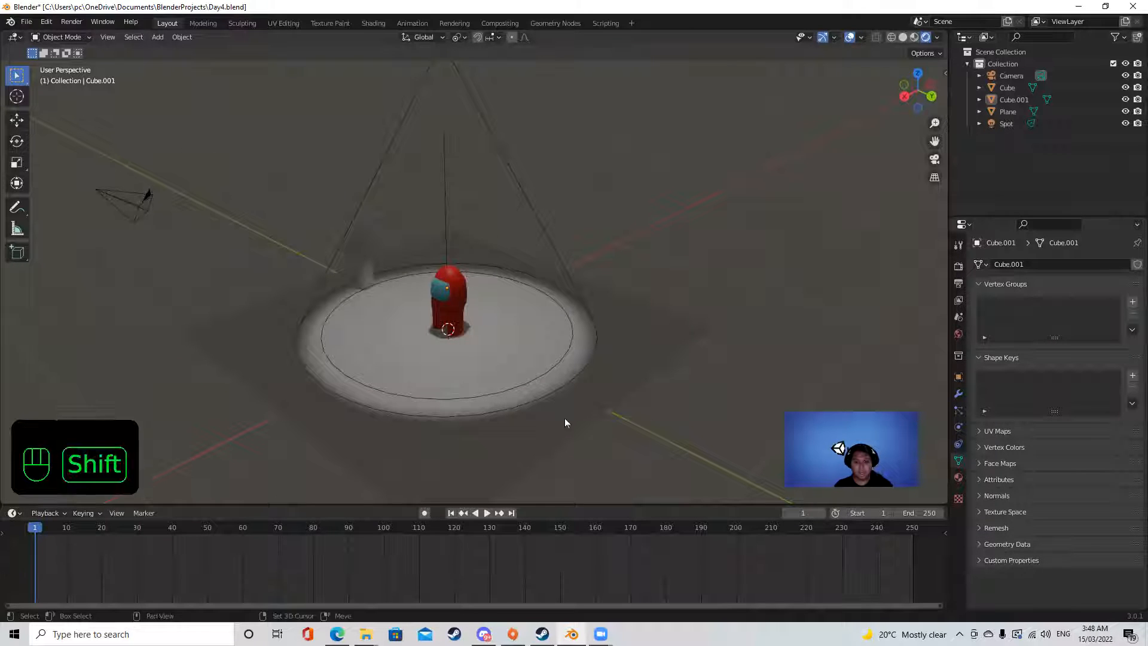
shift+middle_drag(565, 418, 593, 357)
scroll(594, 355, up, 2)
middle_drag(446, 263, 484, 281)
click(335, 153)
key(g)
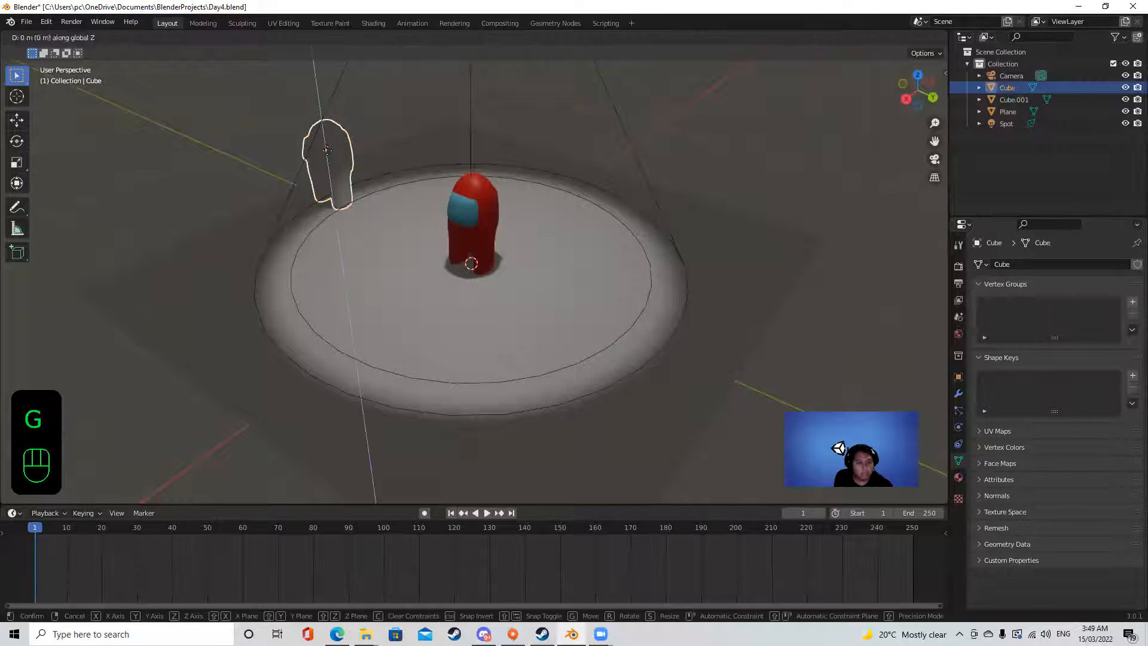
key(x)
key(y)
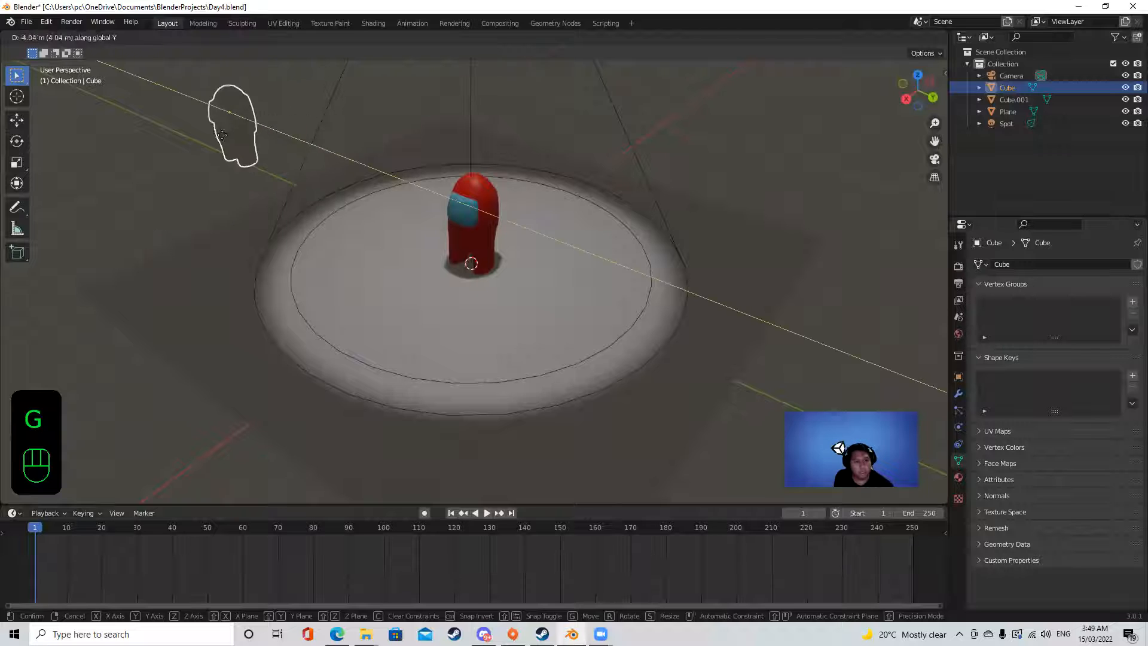
click(201, 95)
Extrude the plane's rear edge straight up along the Z axis to form a backdrop wall behind the red character
click(740, 151)
click(742, 207)
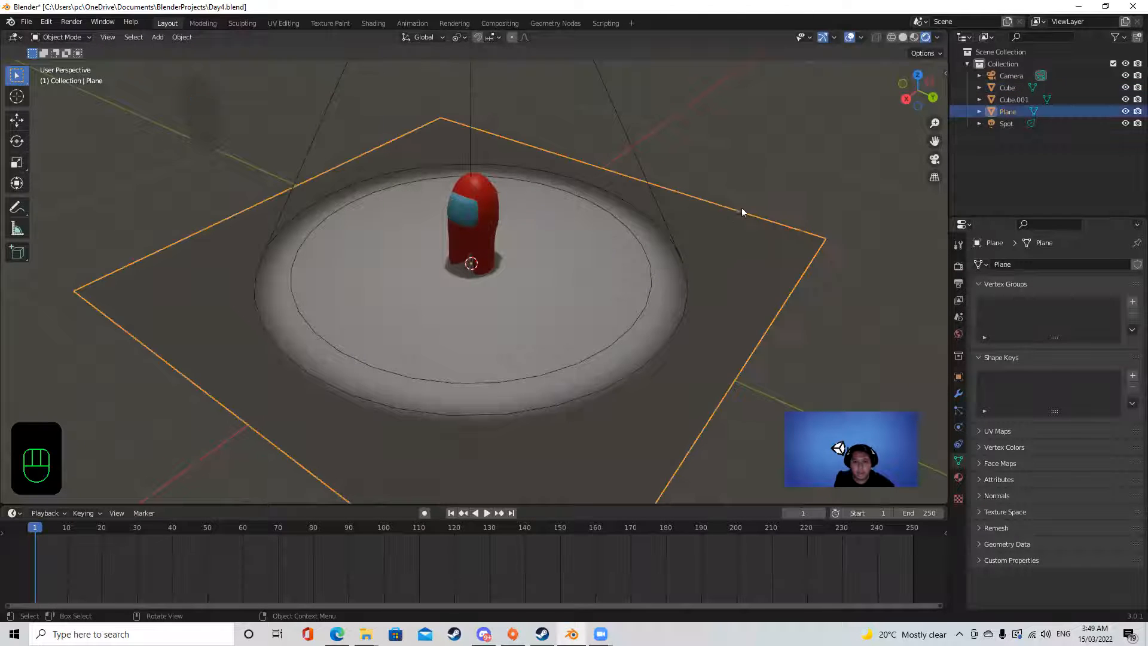
shift+middle_drag(742, 207, 572, 203)
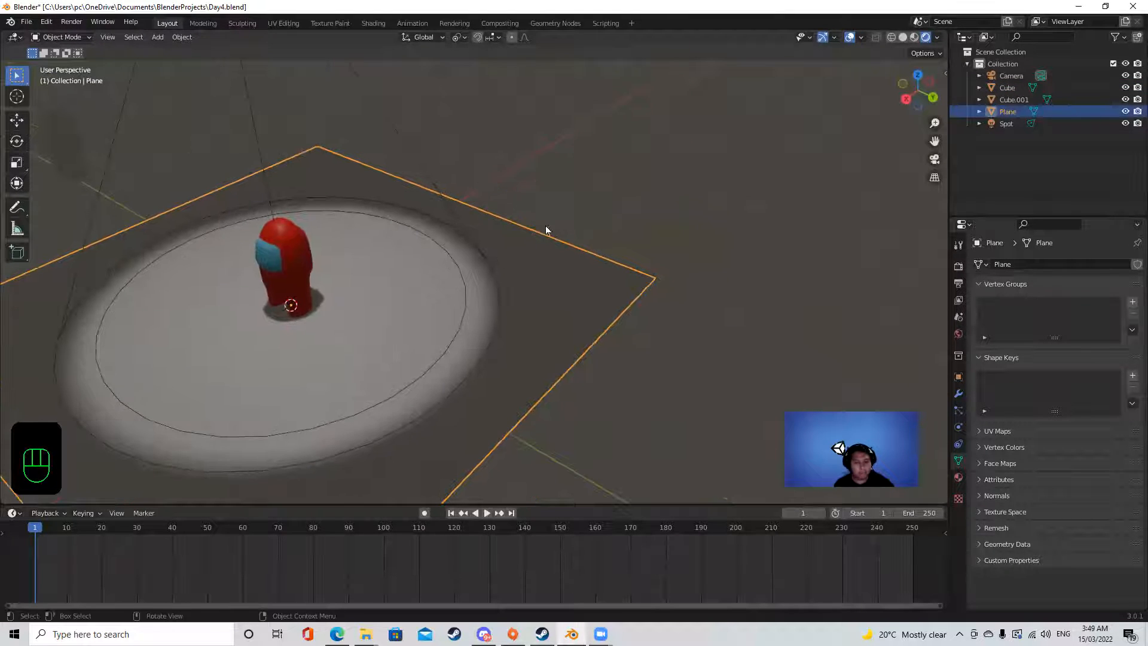
key(Tab)
click(114, 38)
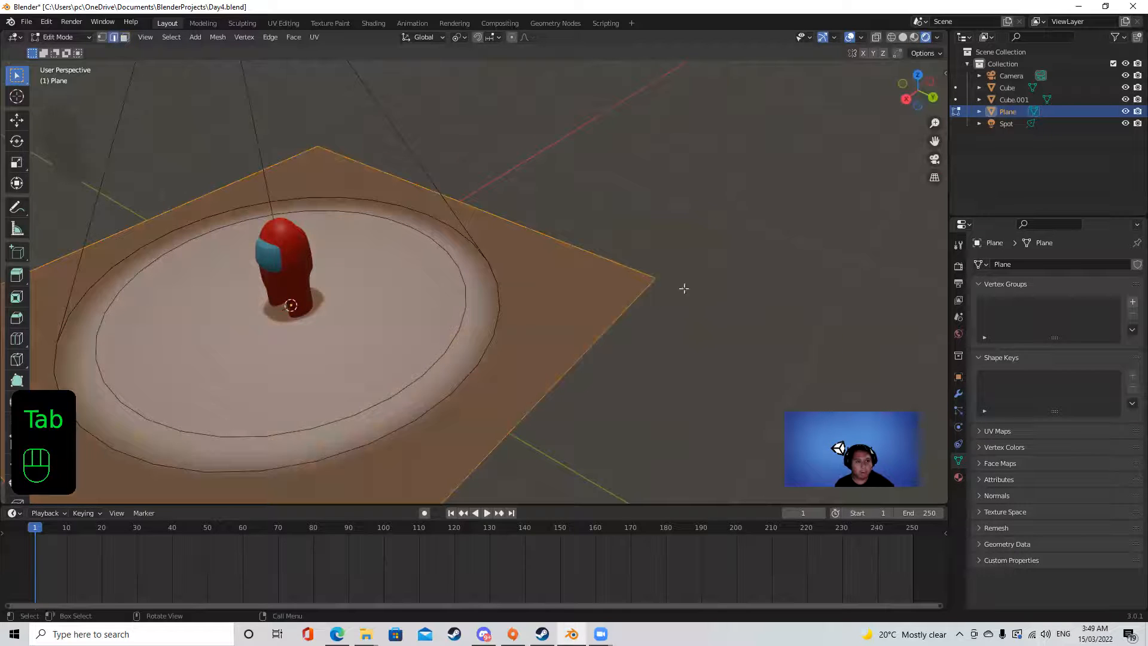
click(590, 258)
scroll(658, 227, down, 8)
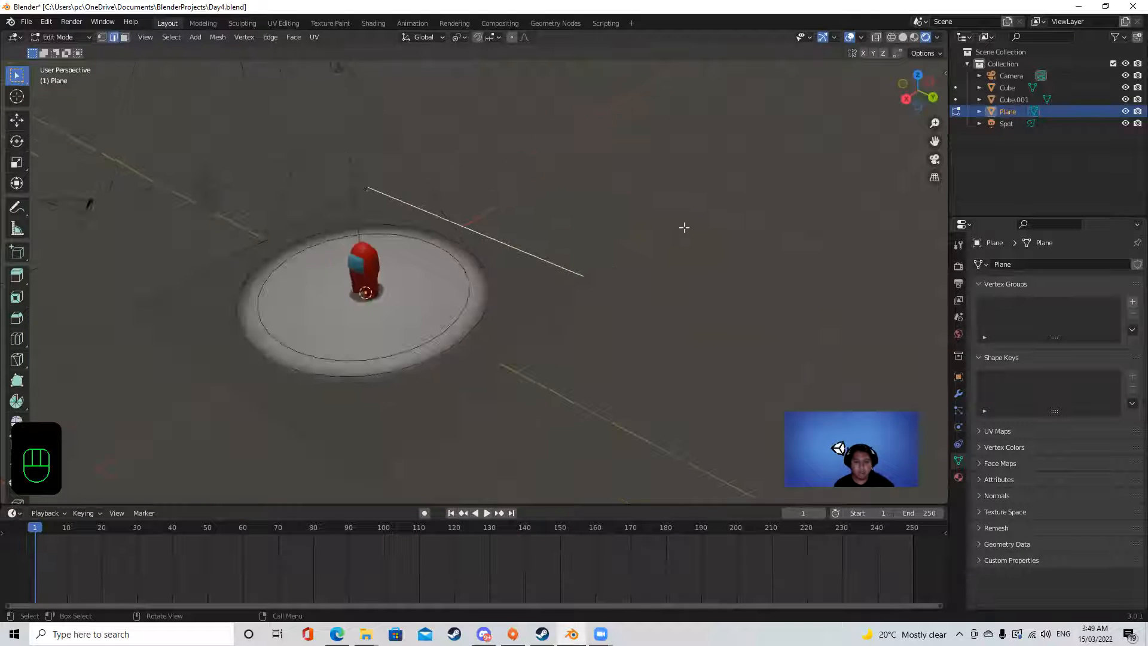
key(e)
key(z)
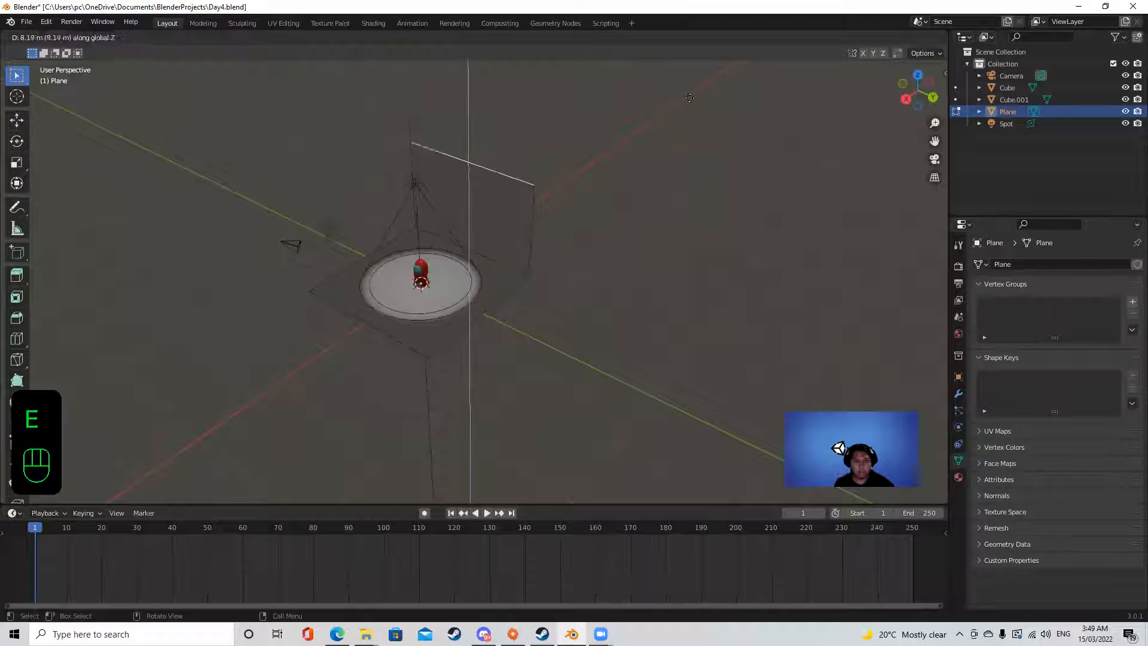
click(663, 111)
click(600, 280)
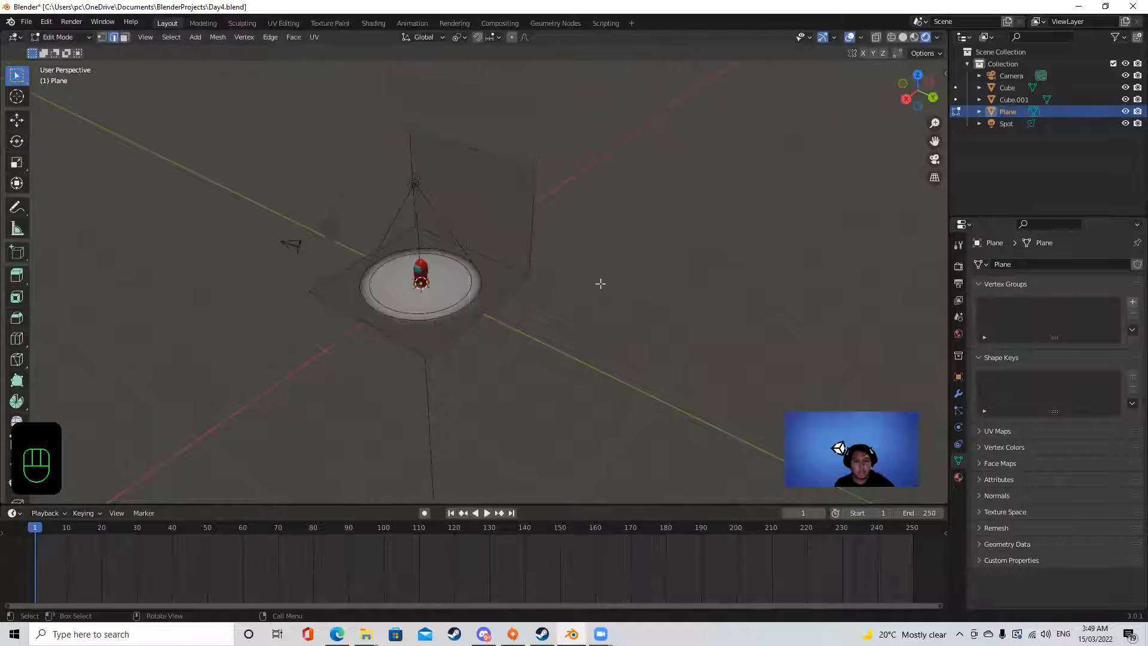
Bevel the edge where the floor meets the backdrop wall with 6 segments into a smooth curve, and return to Object Mode
scroll(595, 275, up, 5)
shift+middle_drag(550, 235, 574, 256)
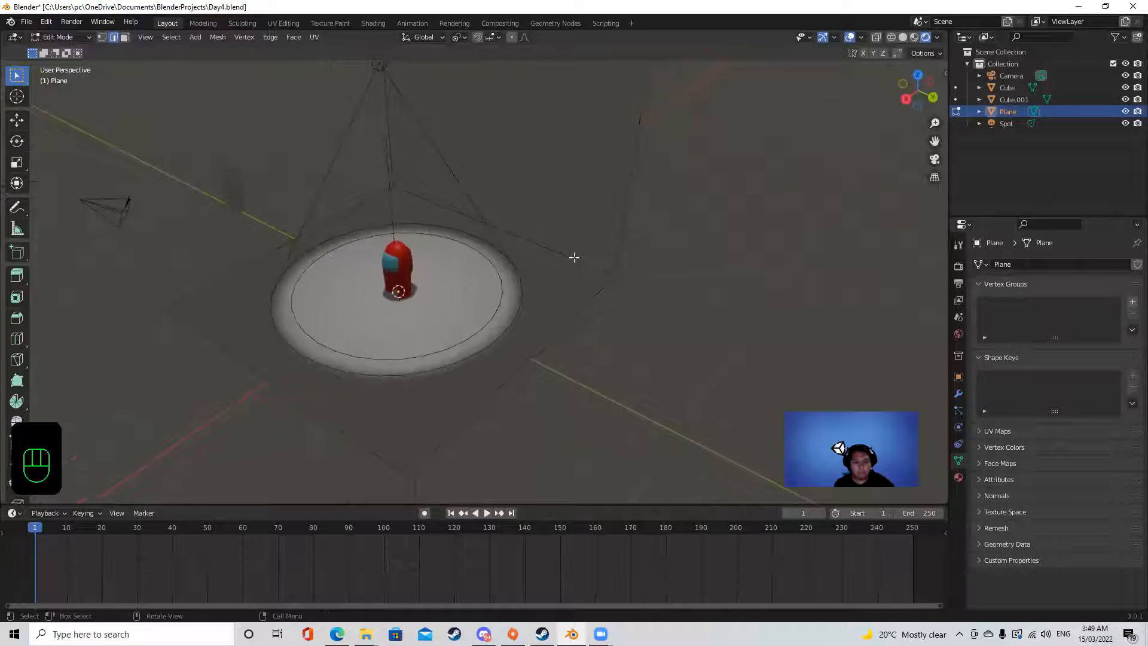
click(572, 260)
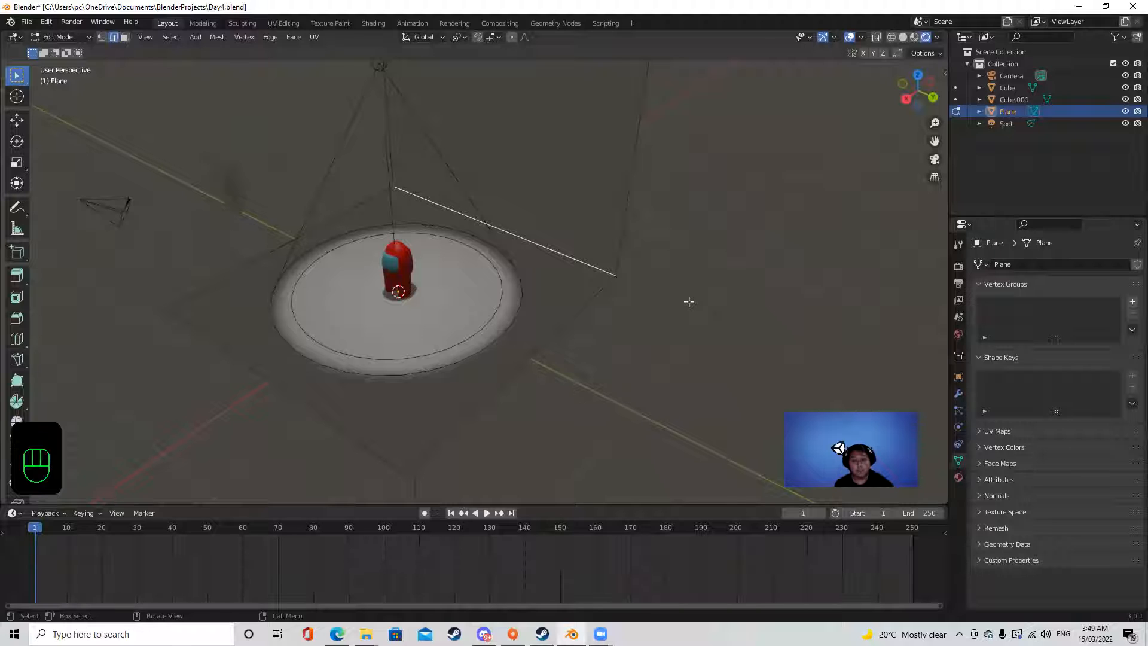
key(ctrl)
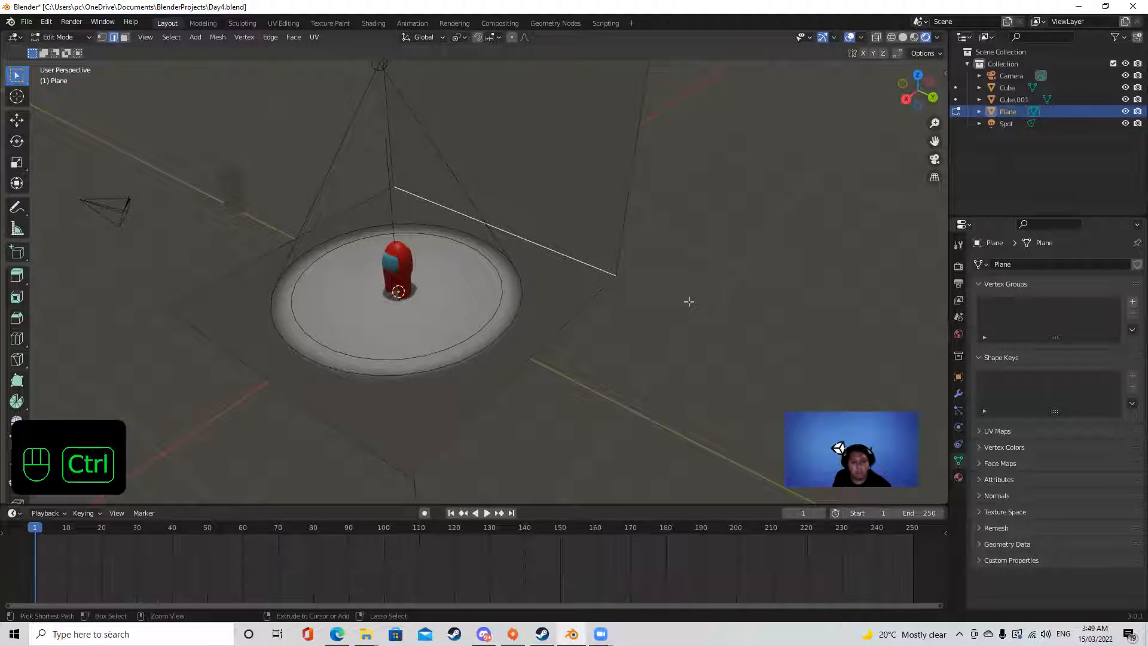
key(ctrl+b)
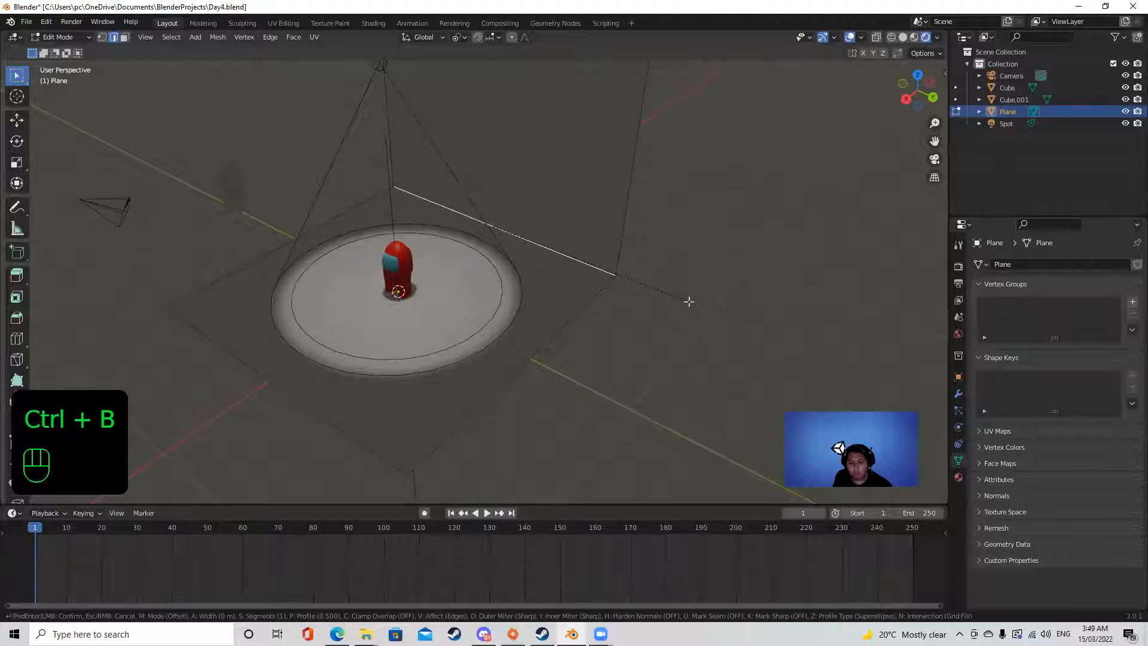
scroll(689, 302, up, 1)
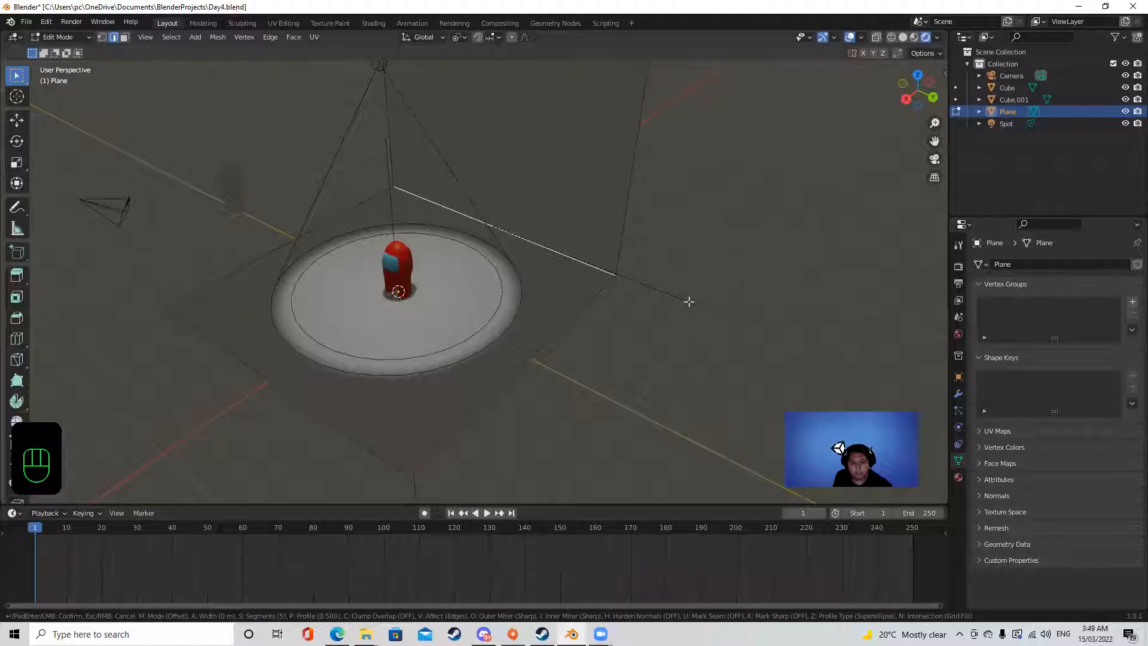
scroll(715, 321, up, 1)
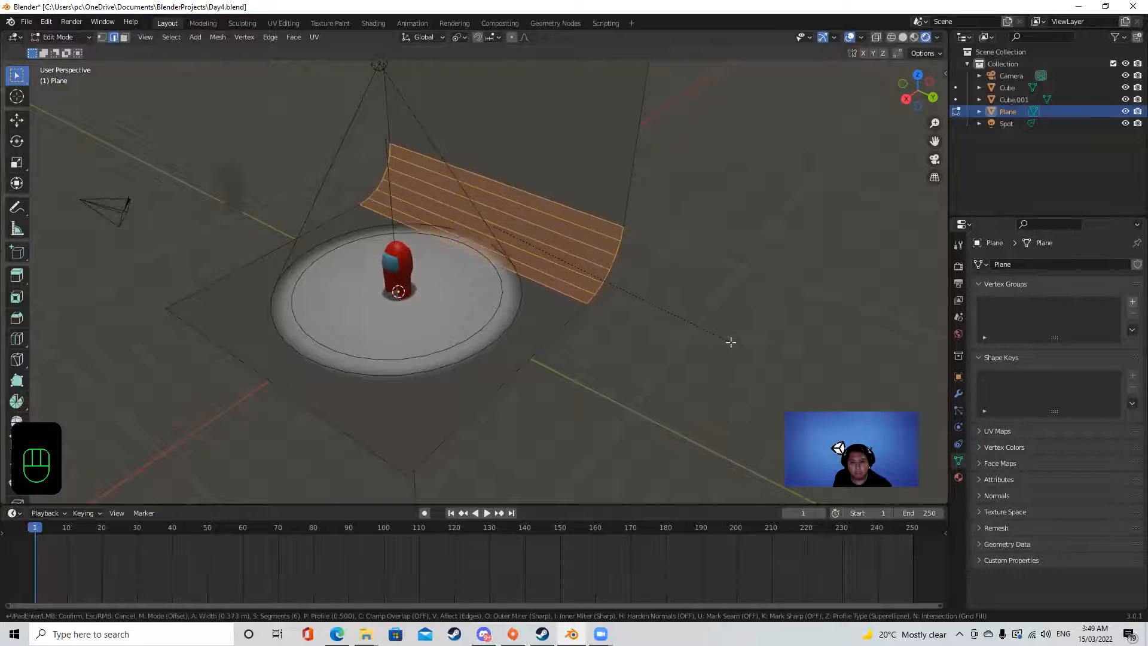
click(723, 339)
key(Tab)
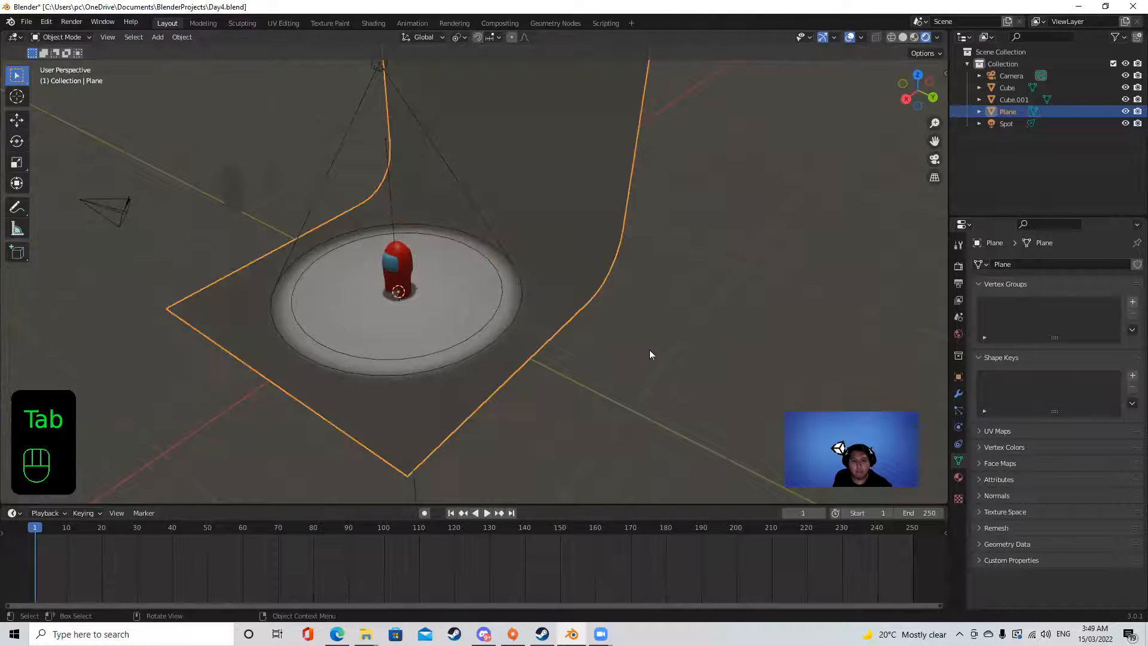
middle_drag(649, 349, 656, 305)
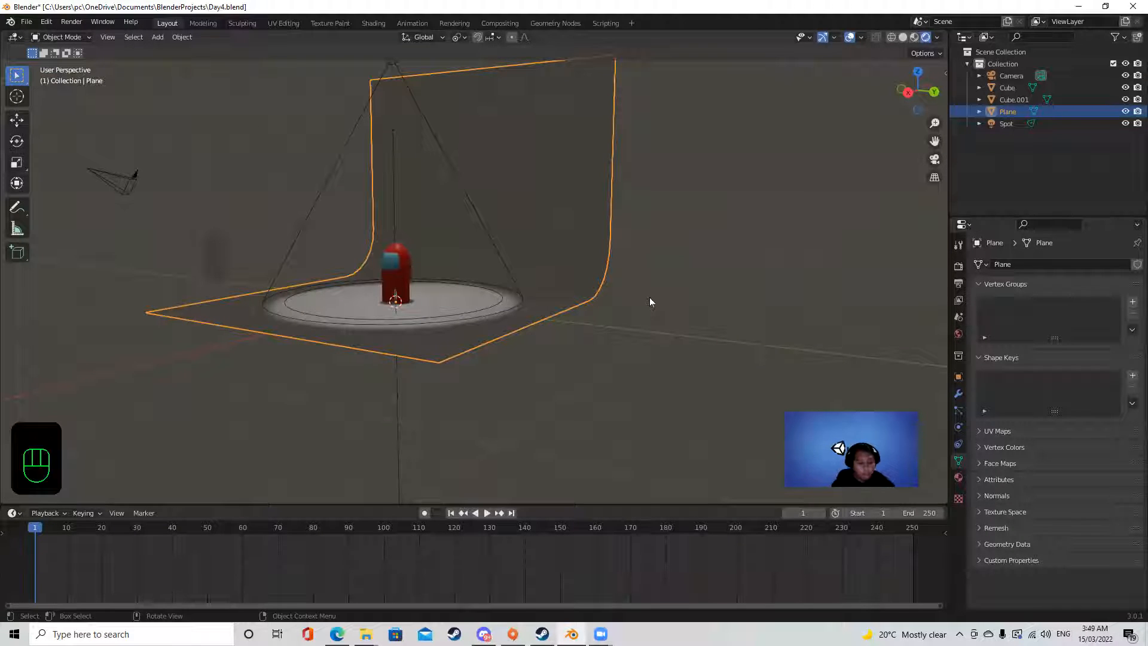
Switch to the Blender-Modelling-Student-Guide-Day-5.pdf in the browser and review the backdrop and render camera instructions
key(alt+Tab)
scroll(605, 396, down, 10)
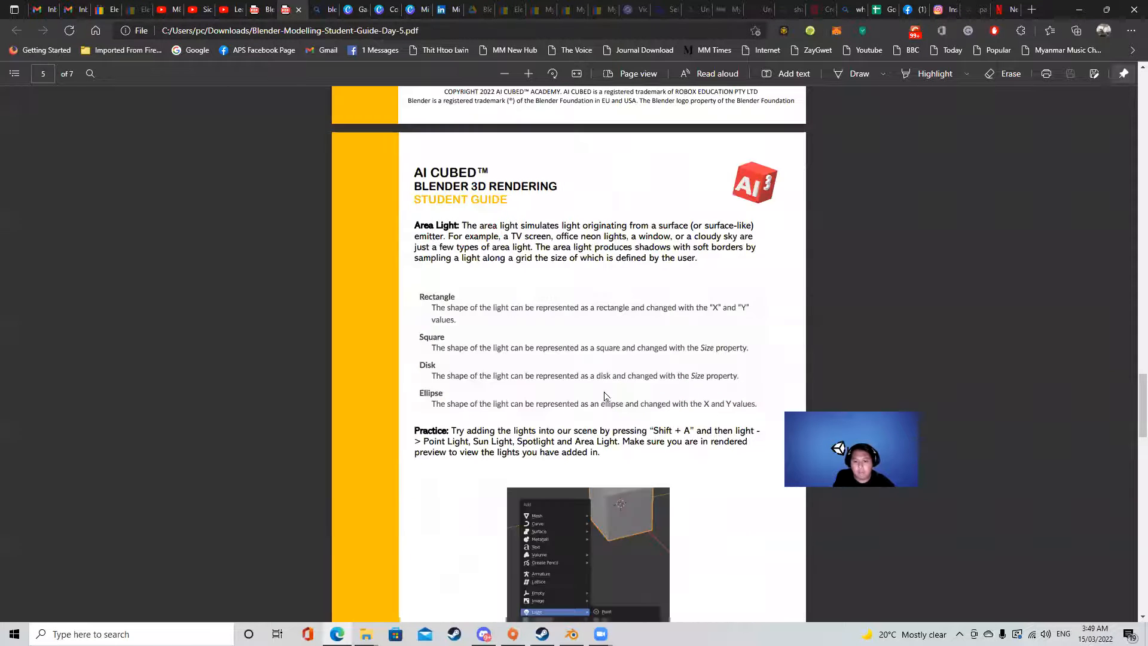
scroll(604, 396, down, 12)
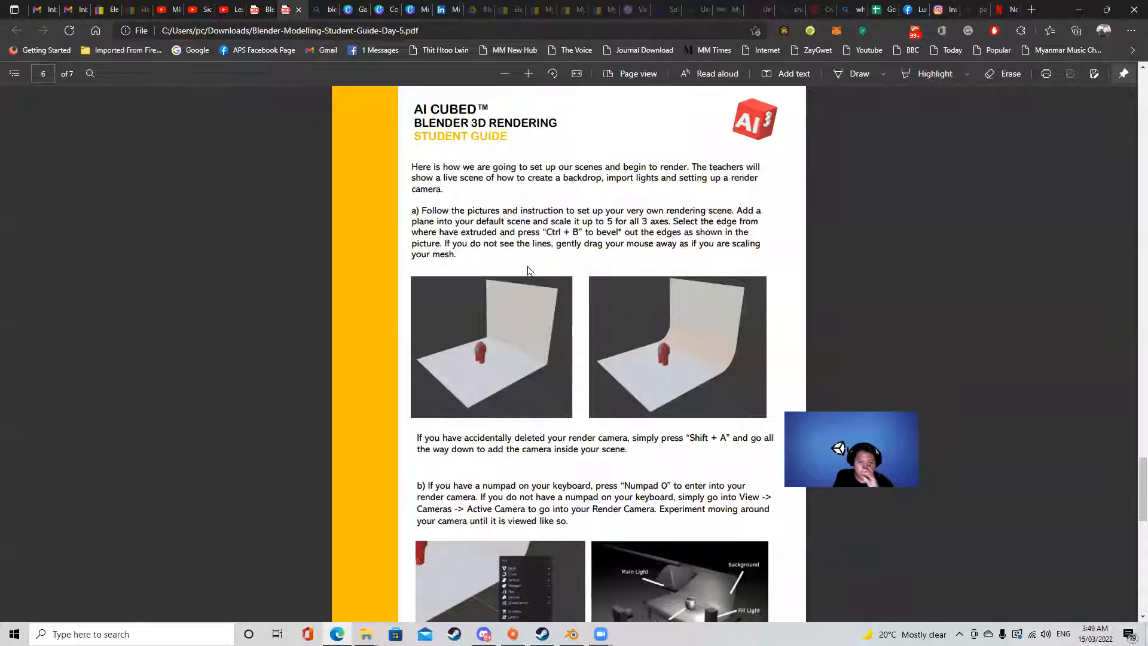
scroll(531, 292, down, 6)
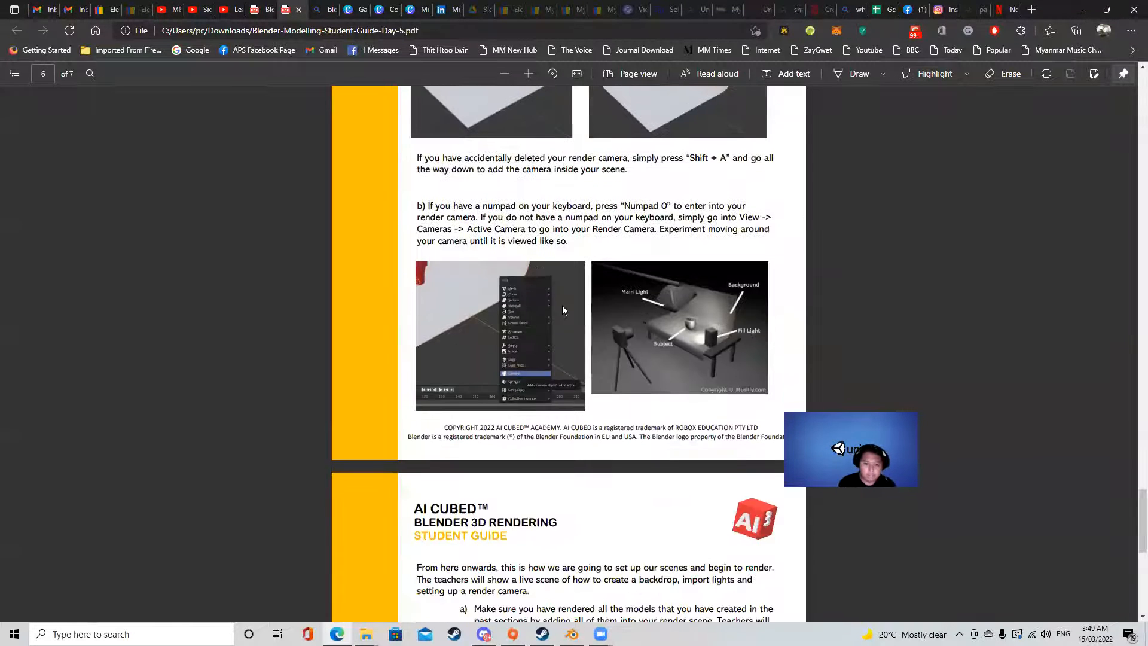
scroll(580, 317, down, 2)
scroll(616, 322, up, 5)
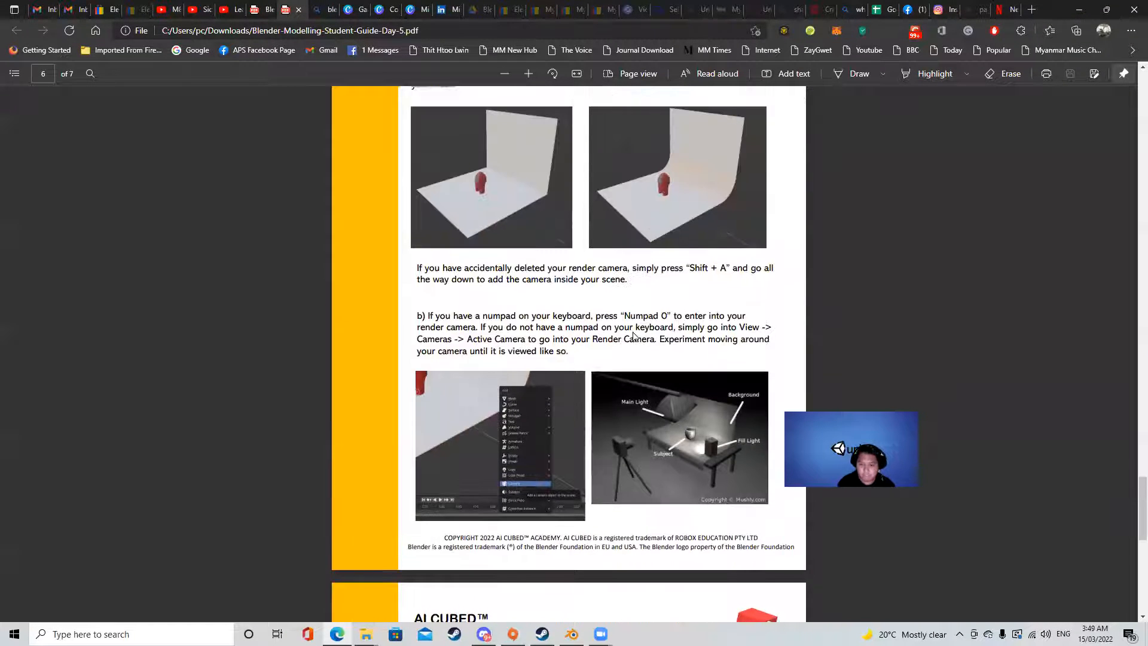
Review the backdrop pictures and the camera and lighting diagram on page 6 of the guide, and return to Blender
scroll(633, 337, up, 1)
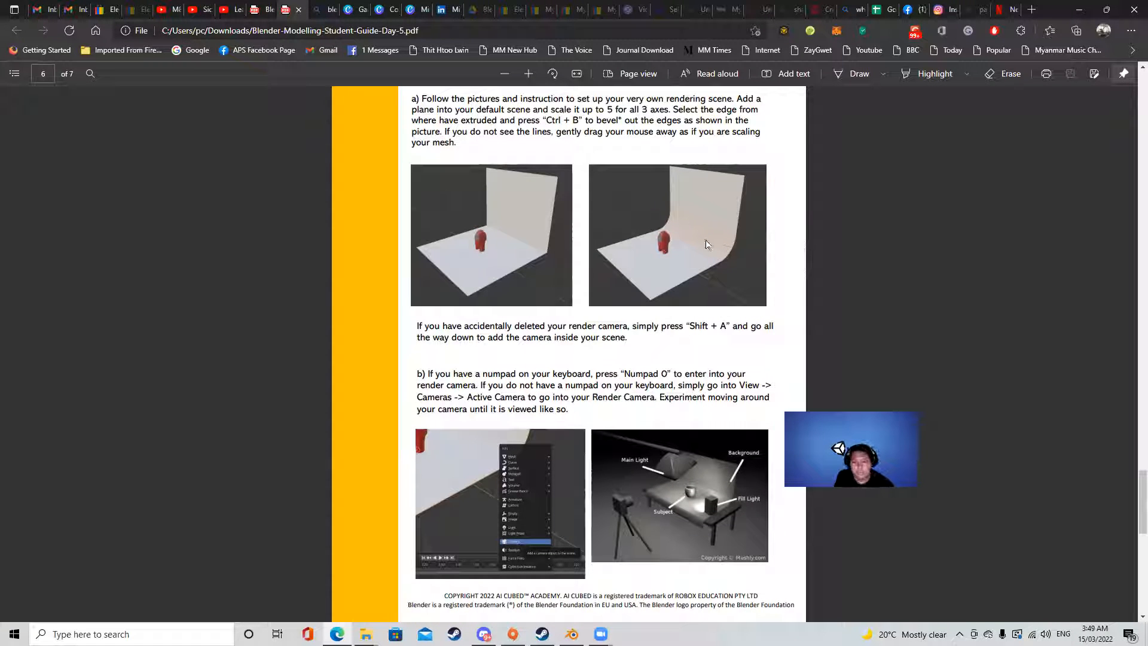
scroll(706, 243, down, 1)
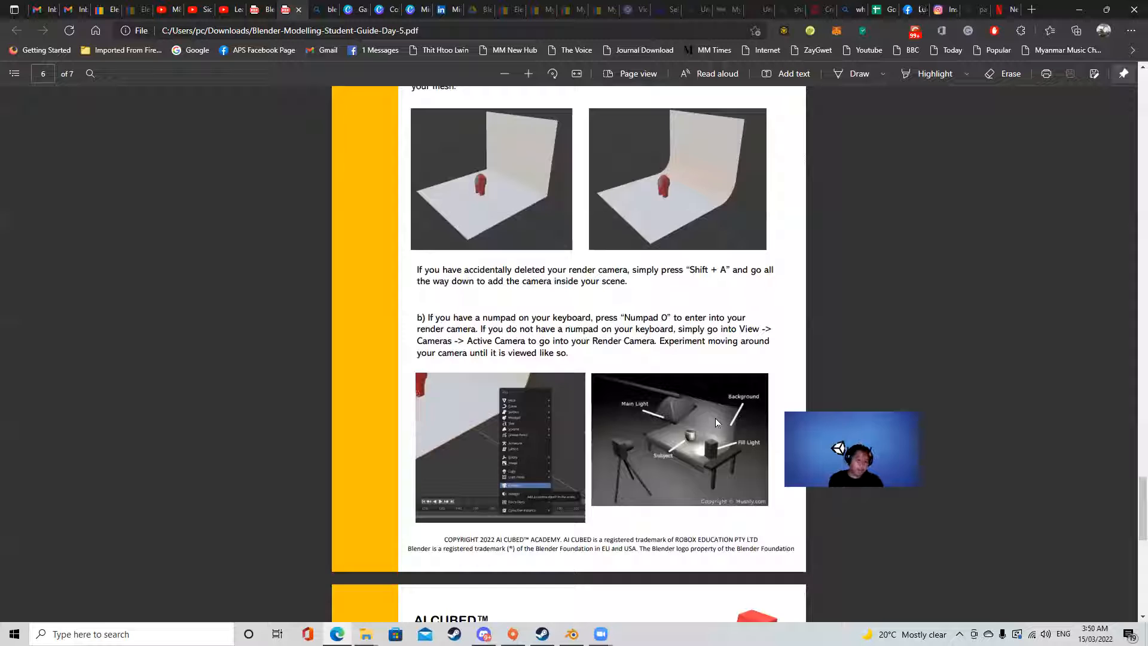
key(alt+Tab)
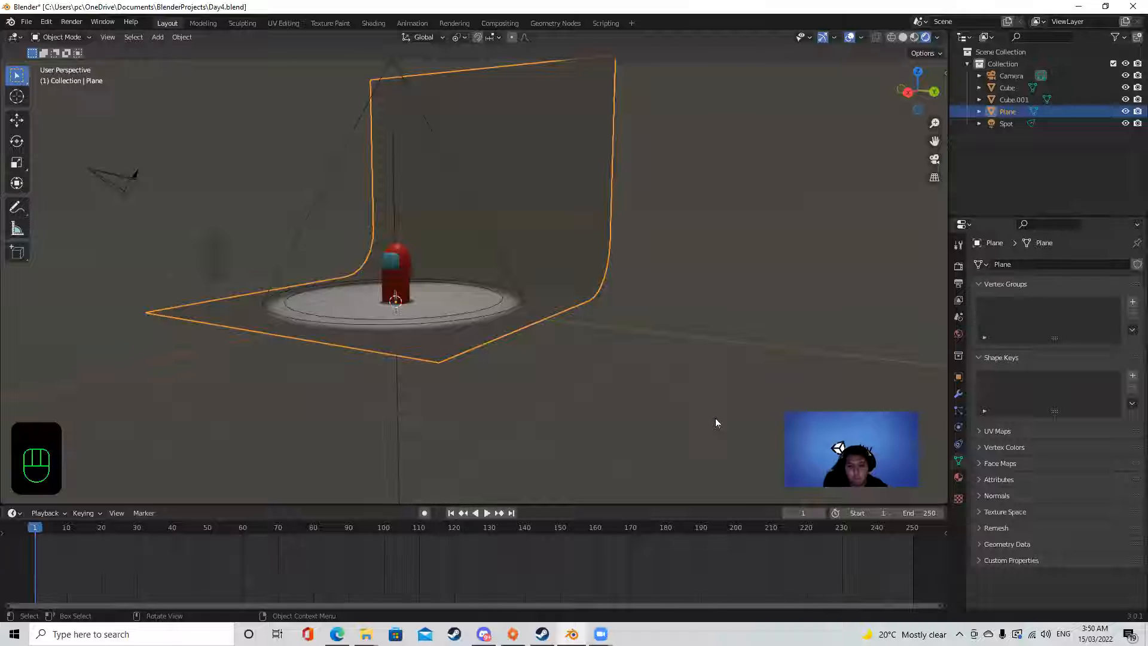
Deselect the backdrop plane and change the colour of the spot light above the character to pink
middle_drag(516, 273, 567, 289)
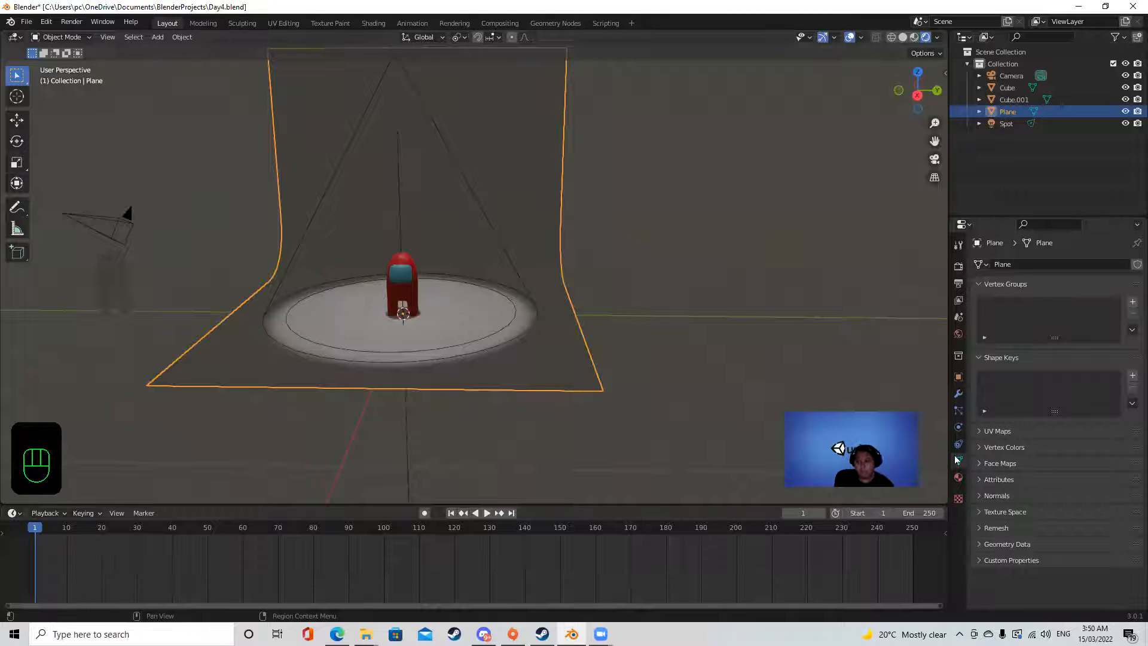
click(869, 365)
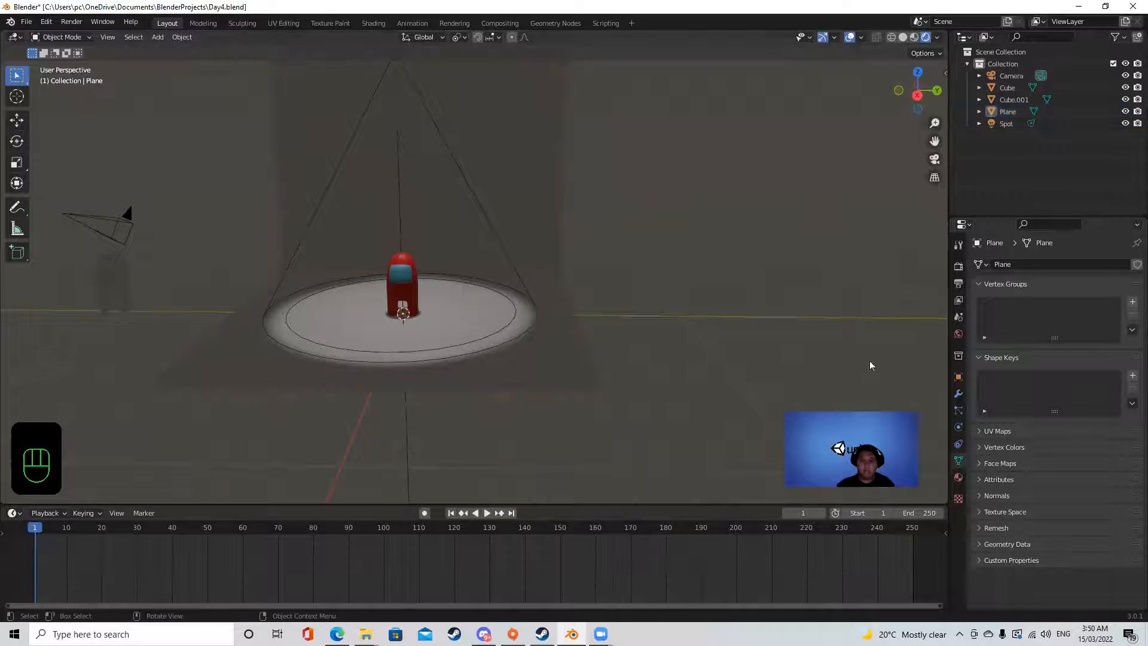
click(958, 476)
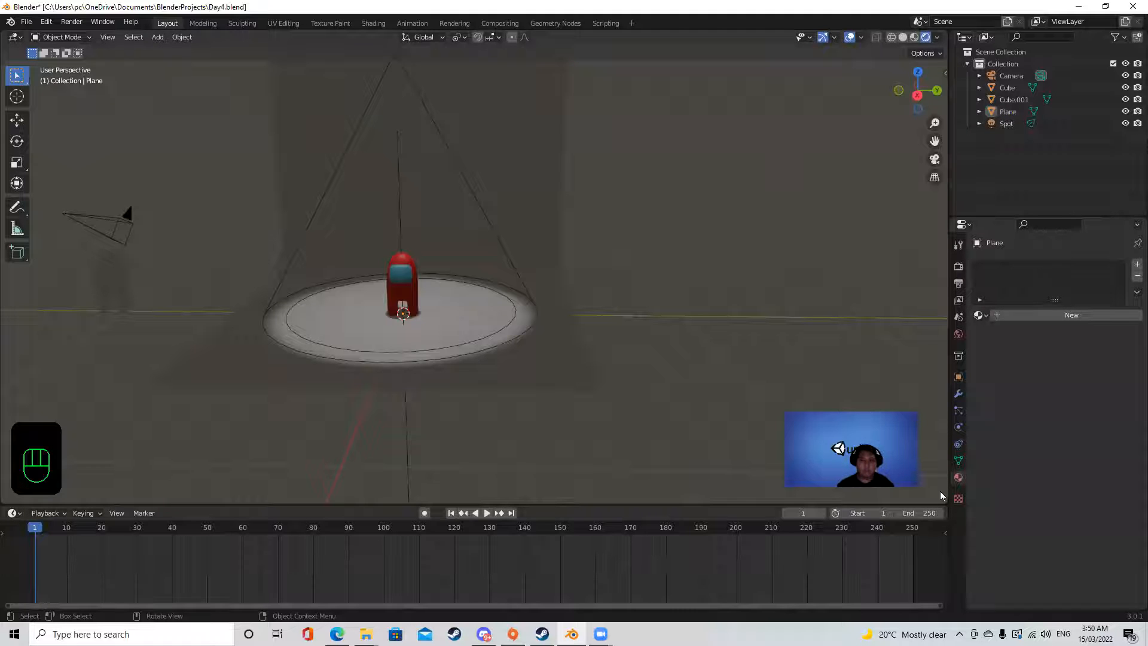
scroll(431, 155, down, 3)
click(432, 156)
scroll(856, 275, up, 5)
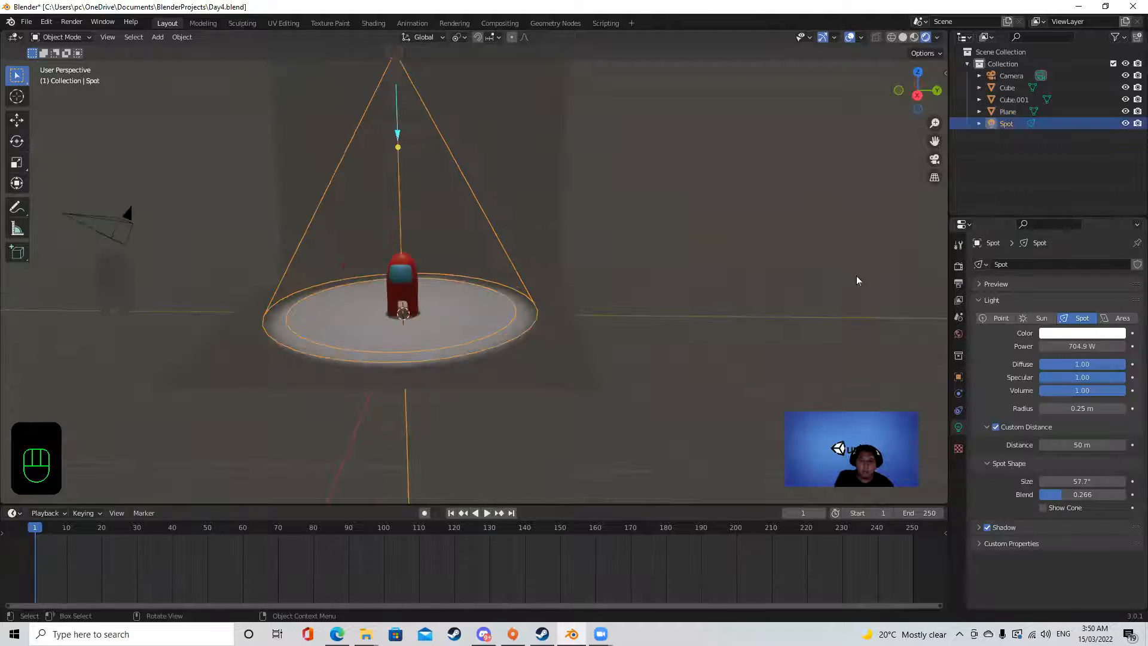
scroll(857, 275, down, 3)
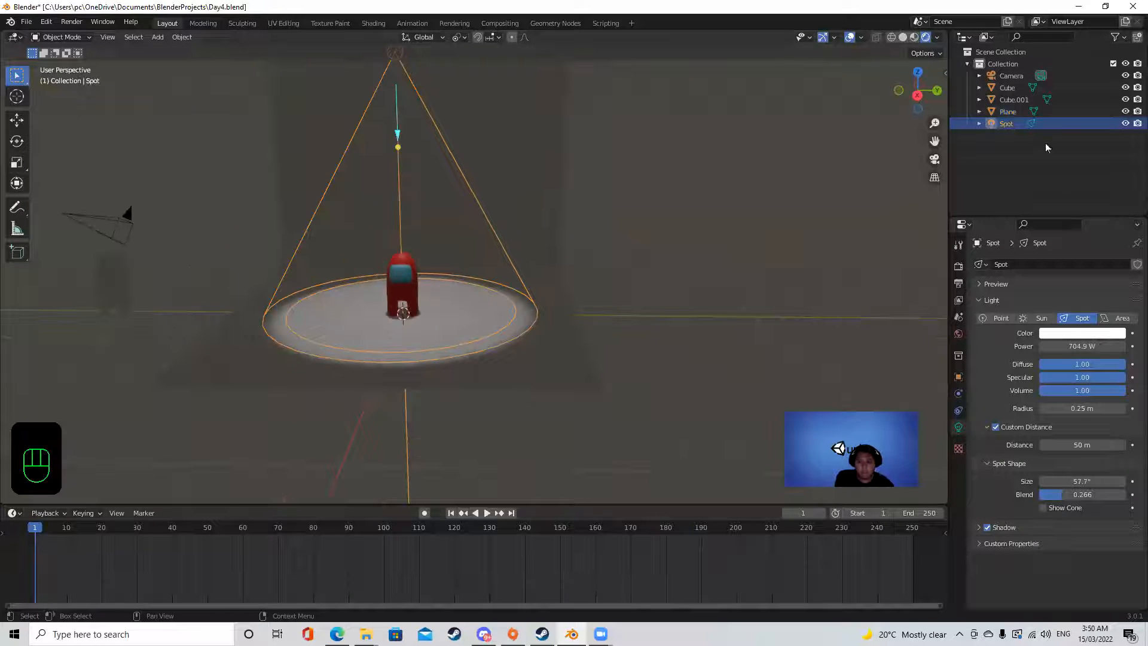
click(1069, 336)
mouse_move(1060, 240)
mouse_down()
mouse_move(1033, 210)
mouse_move(1102, 194)
mouse_move(1077, 239)
mouse_up()
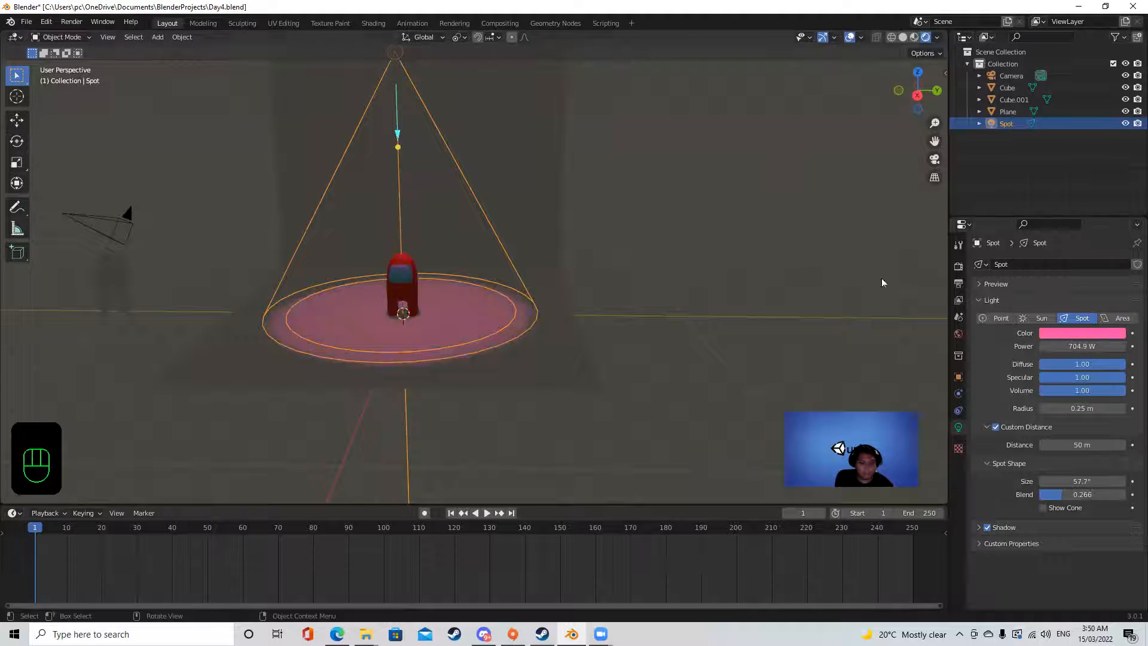
click(683, 285)
scroll(666, 290, up, 2)
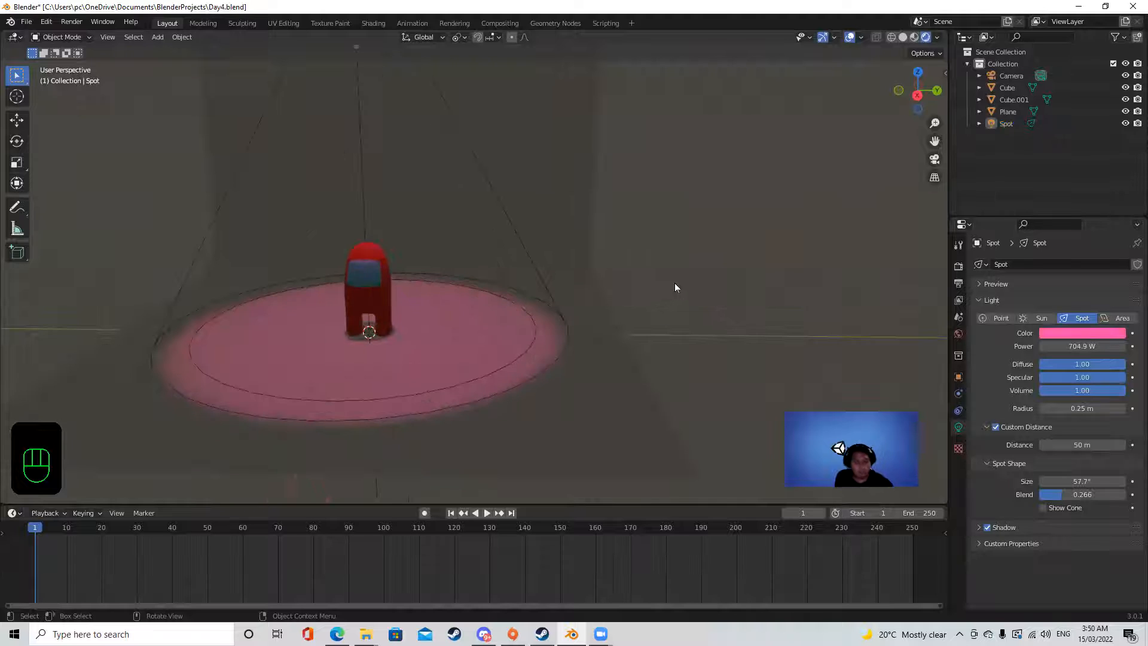
scroll(676, 283, down, 2)
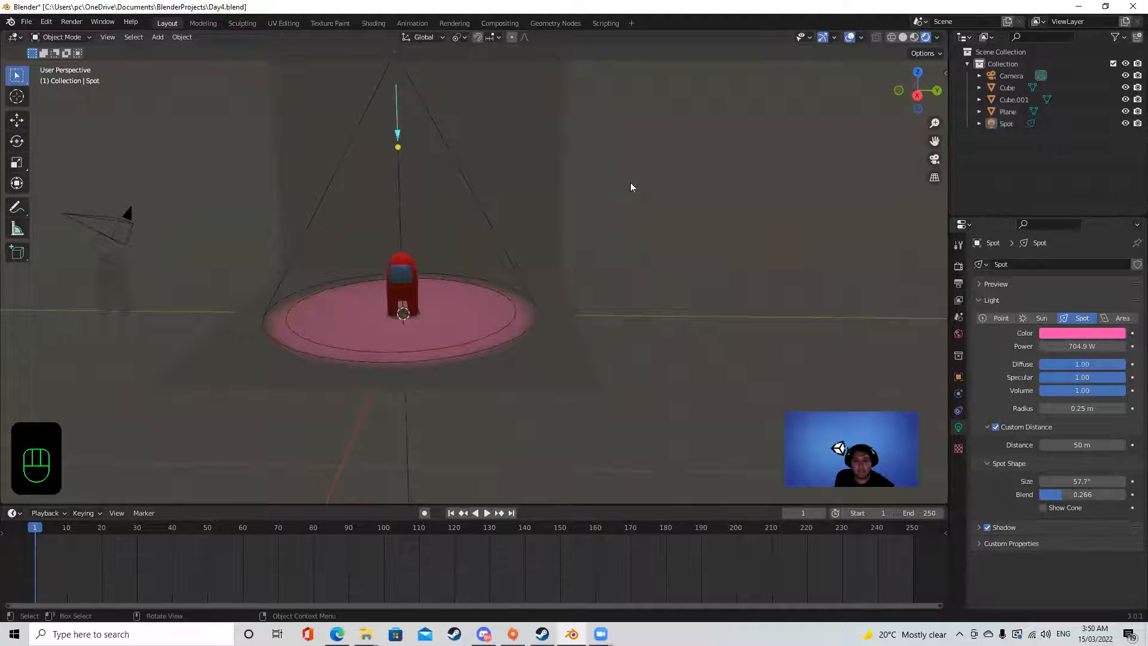
Duplicate the pink spot light, place the copy about 2.09 m along the Y axis and tilt it about 13° toward the character
shift+middle_drag(630, 181, 535, 202)
click(446, 136)
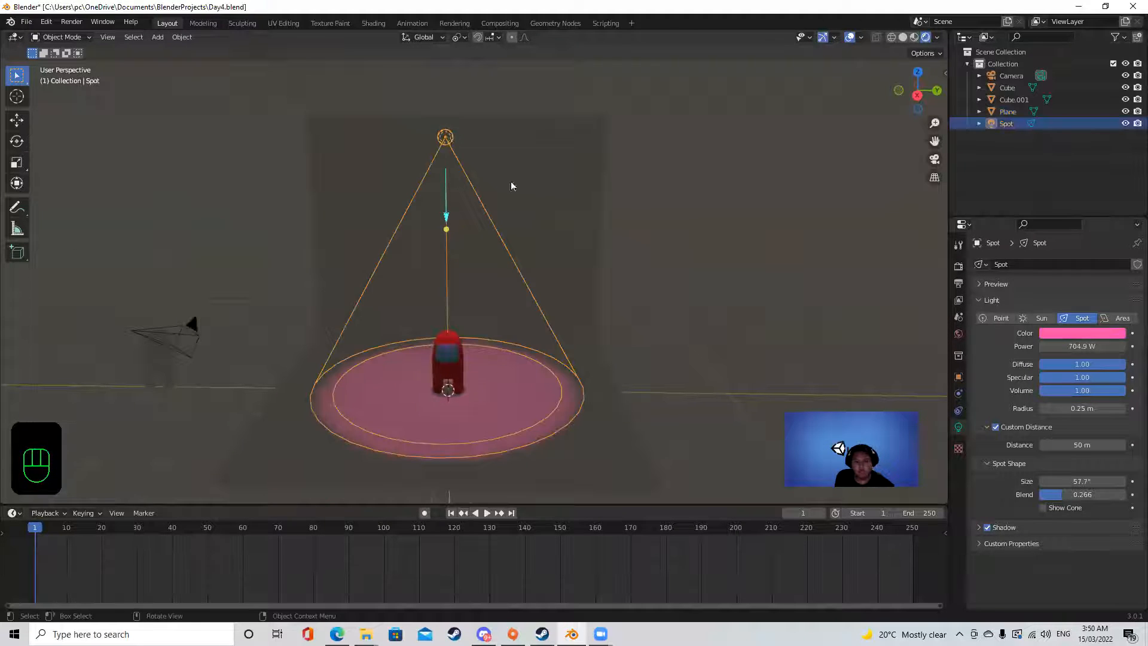
key(ctrl+d)
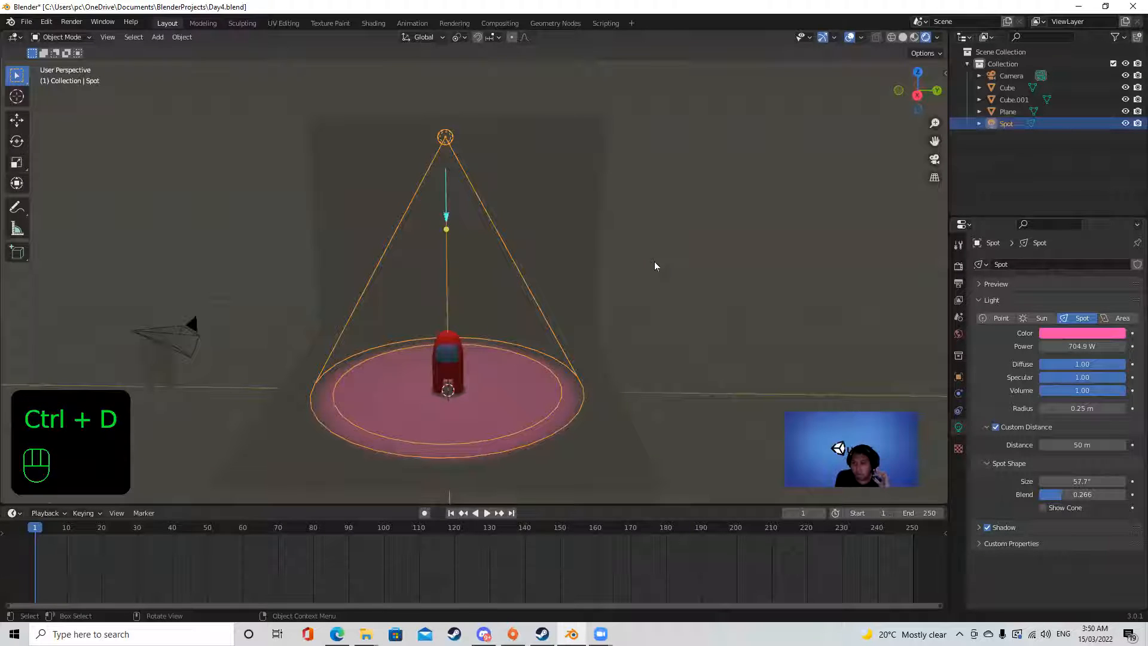
key(shift+d)
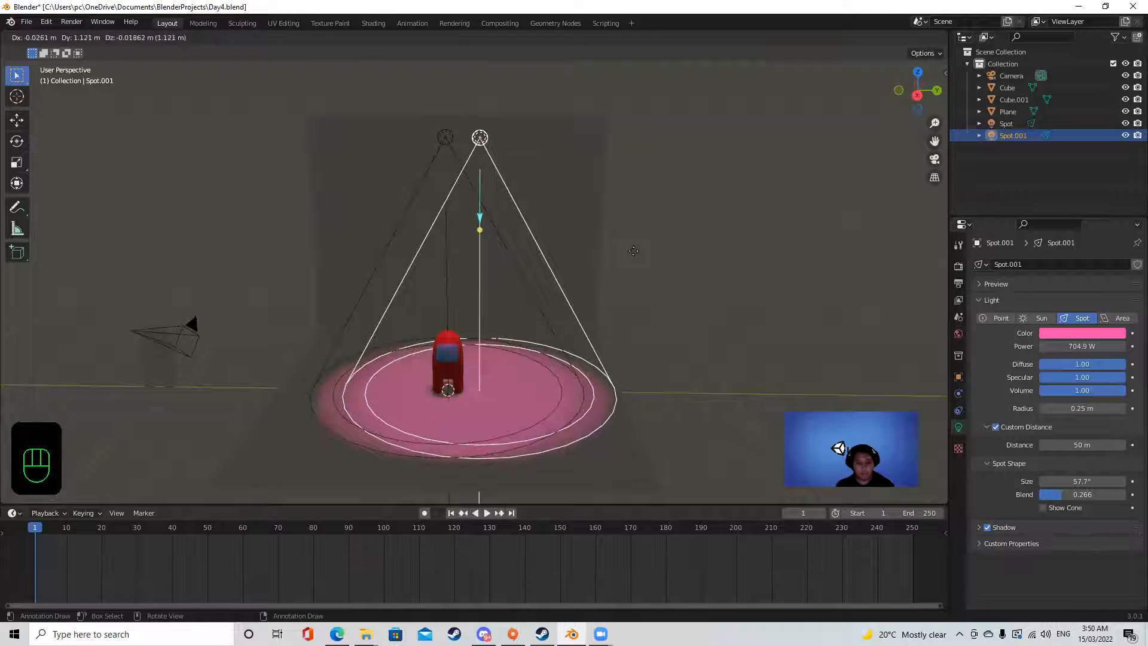
key(x)
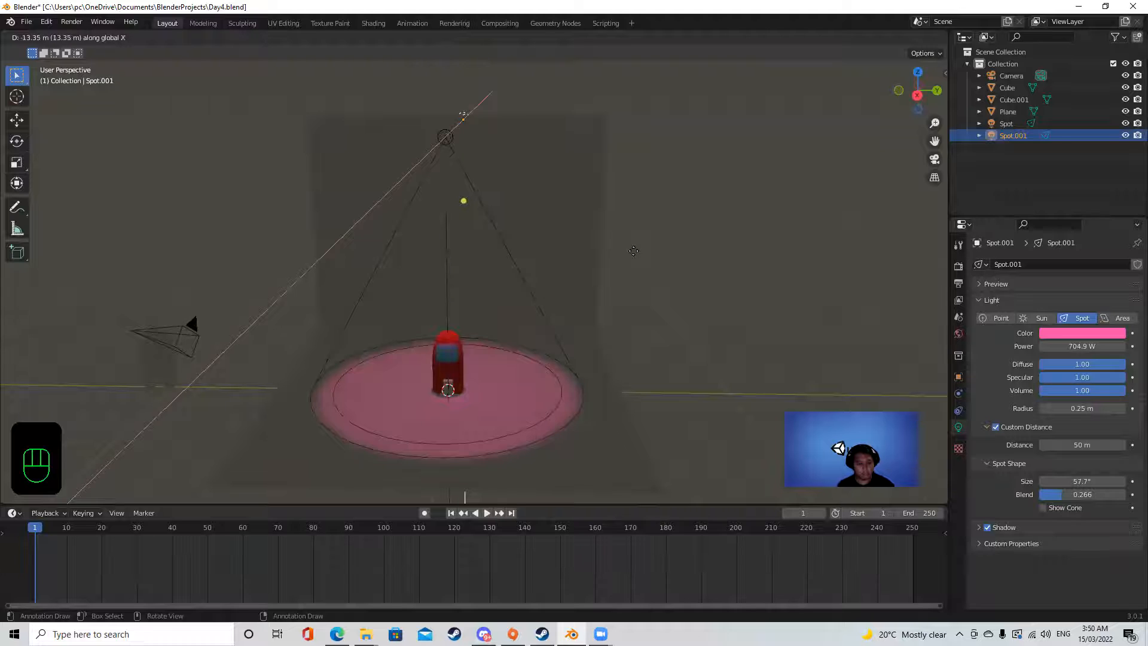
key(y)
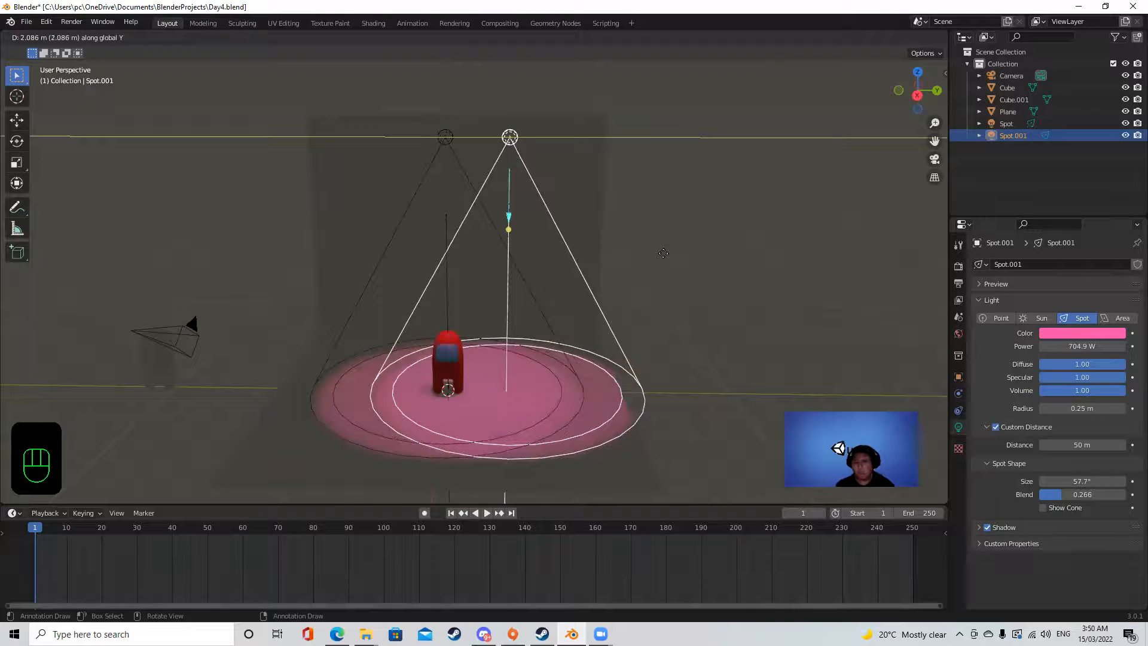
click(663, 253)
key(r)
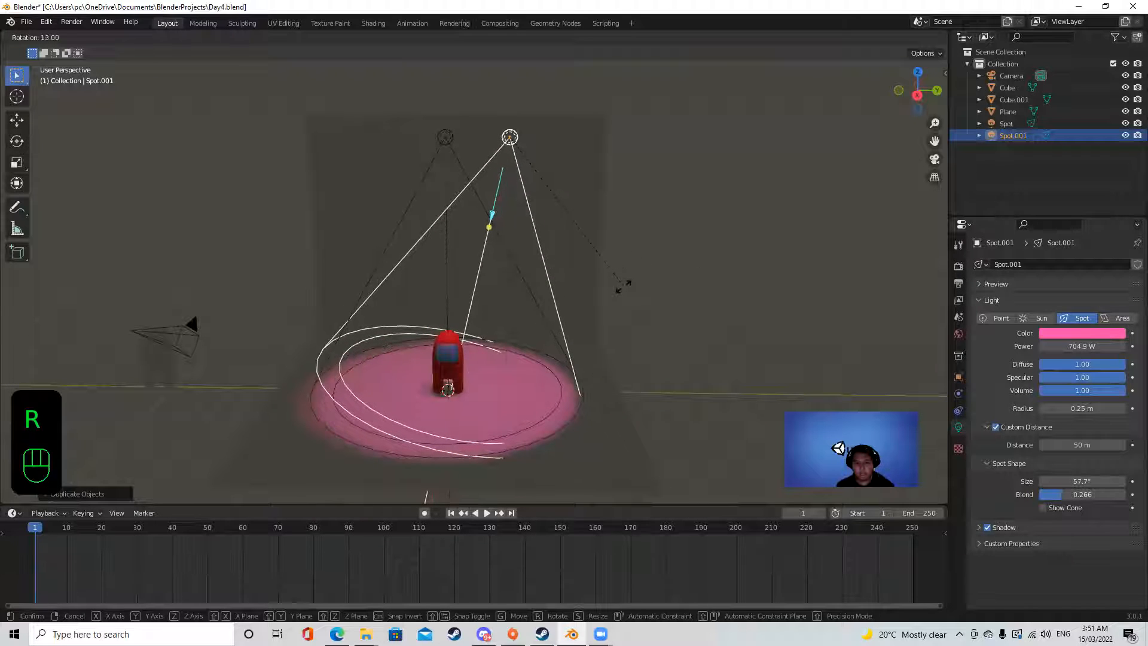
click(624, 285)
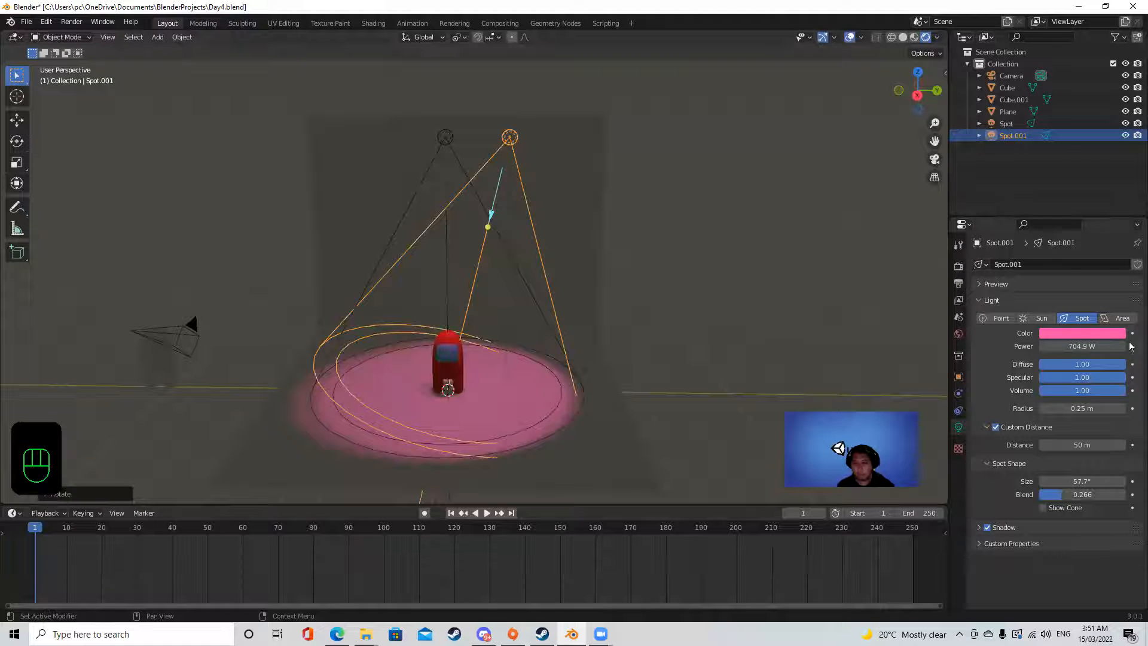
Change the duplicated spot light's colour to green, with hue 0.334, saturation 0.974 and value 1.000
click(1073, 338)
click(1042, 205)
drag(1042, 205, 1032, 198)
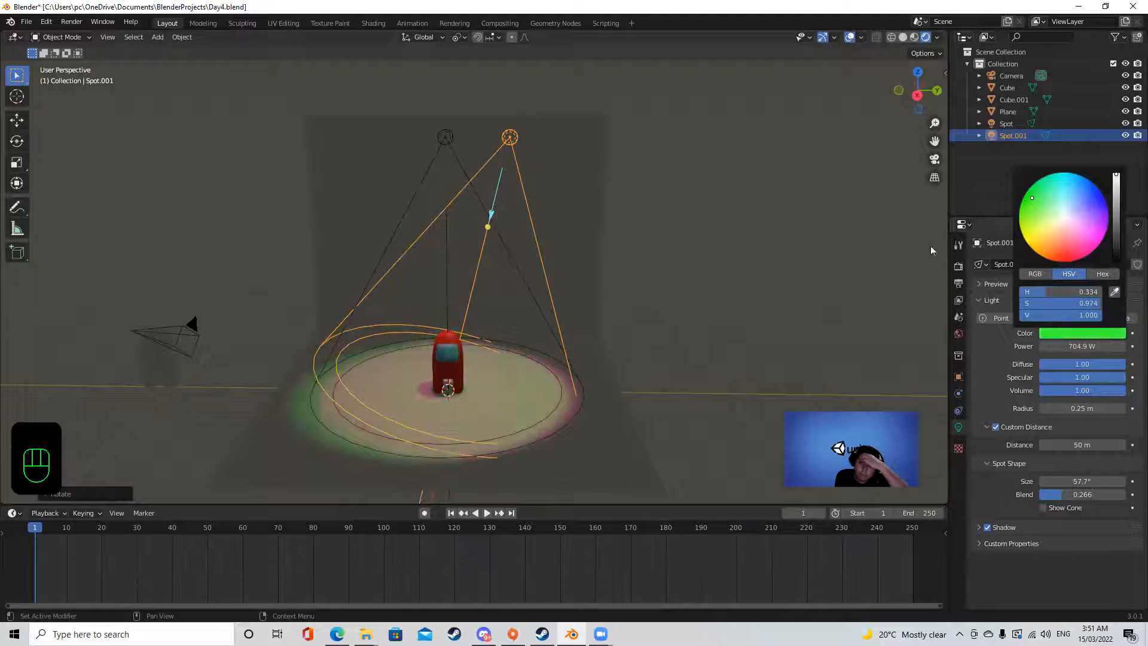
Move the green spot light about 0.54 m farther along the Y axis and deselect it
key(g)
key(x)
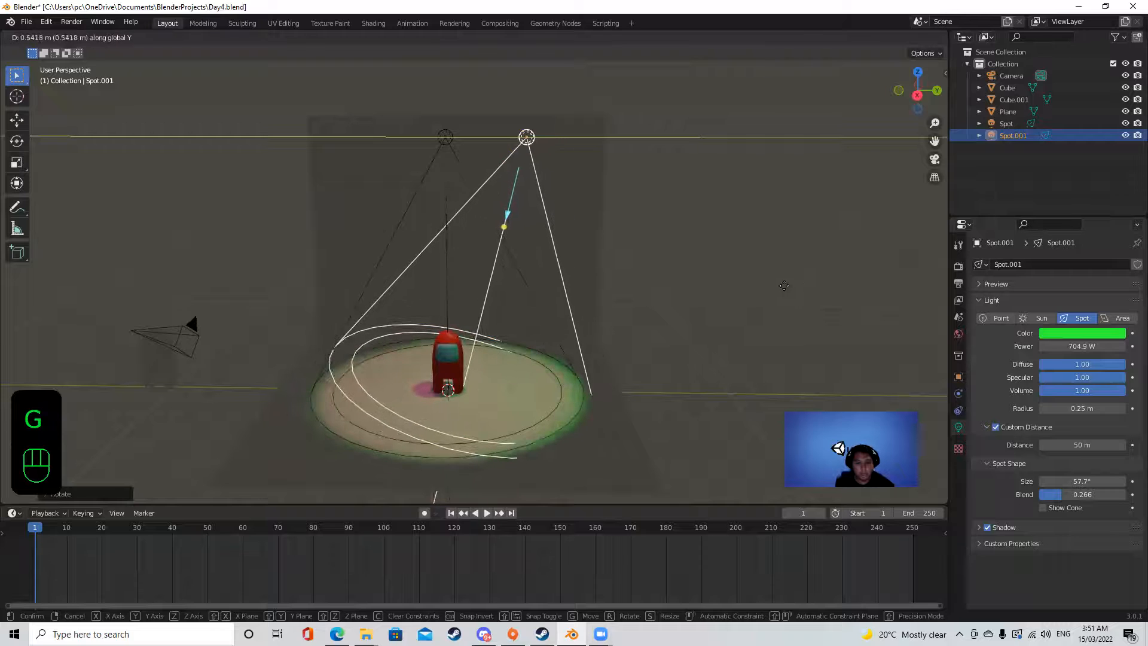
click(778, 275)
click(780, 273)
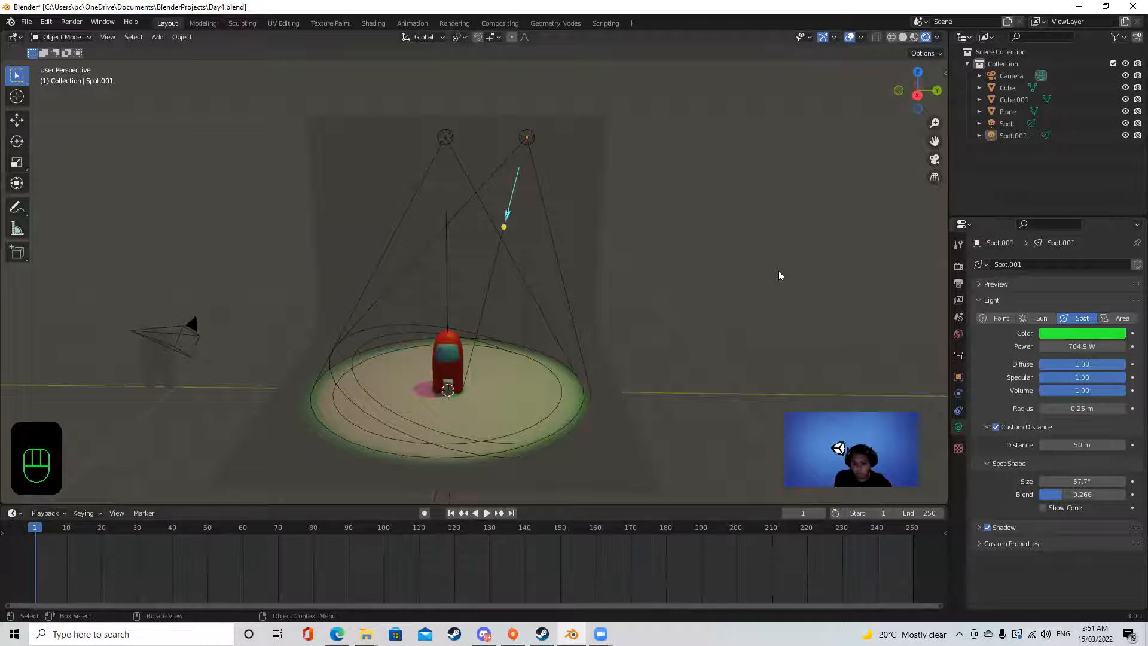
Try the Point, Sun and Area types on the green light and return it to Spot
click(998, 319)
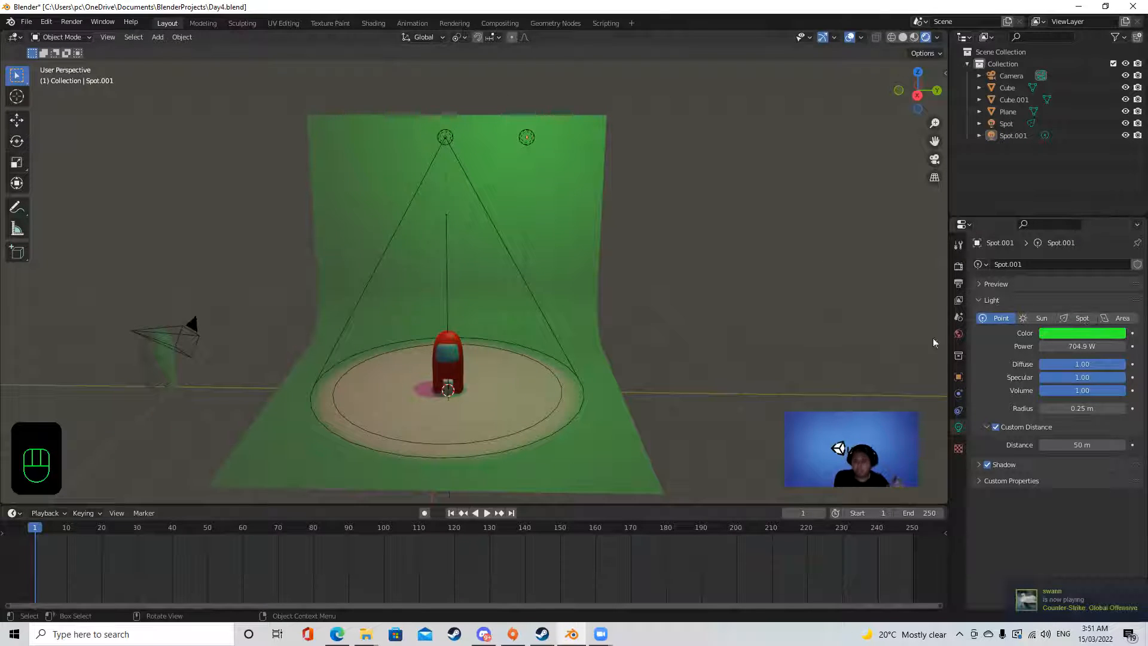
click(1041, 318)
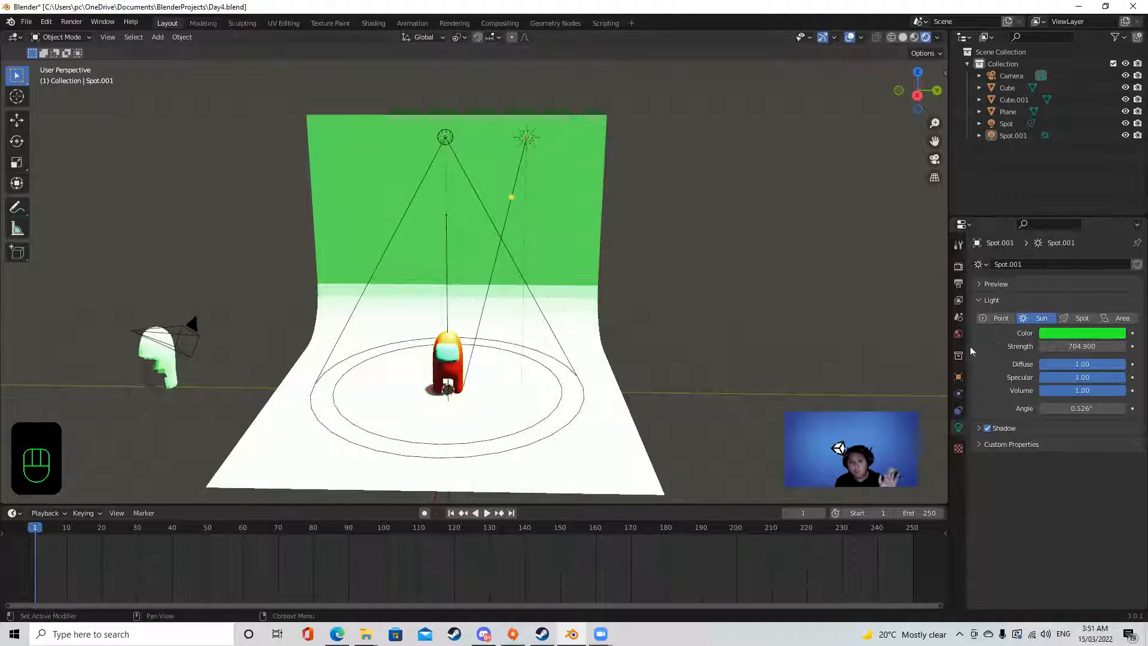
click(1005, 317)
click(1081, 317)
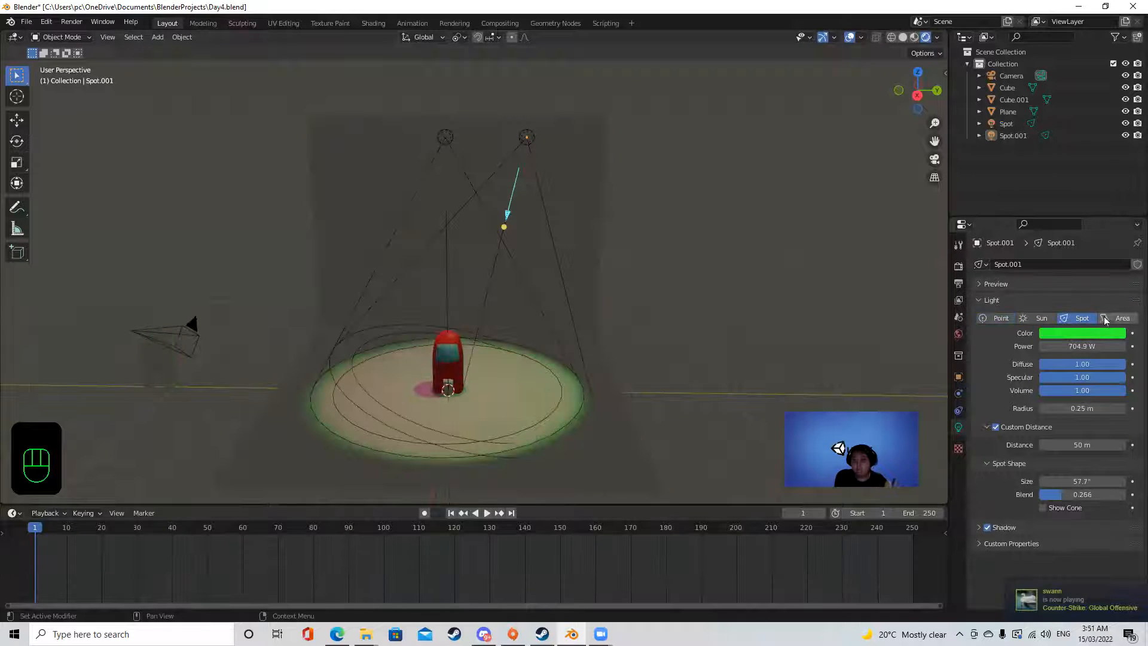
click(1106, 321)
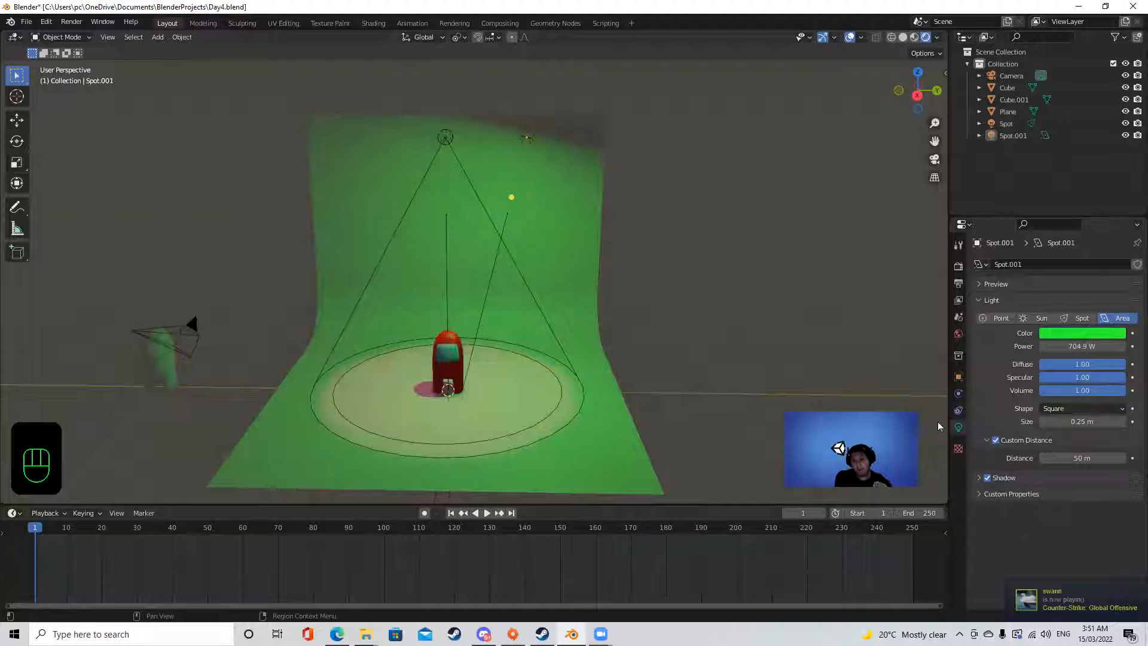
click(1079, 321)
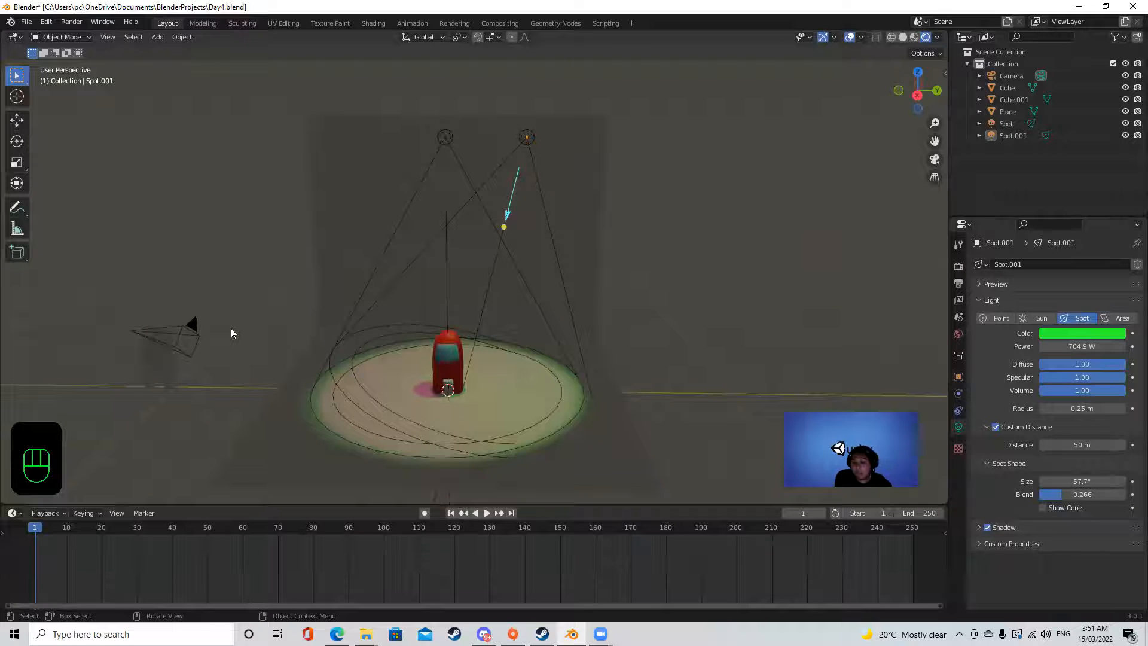
Select the camera, look through the active camera and show the viewport's view lock settings
click(193, 324)
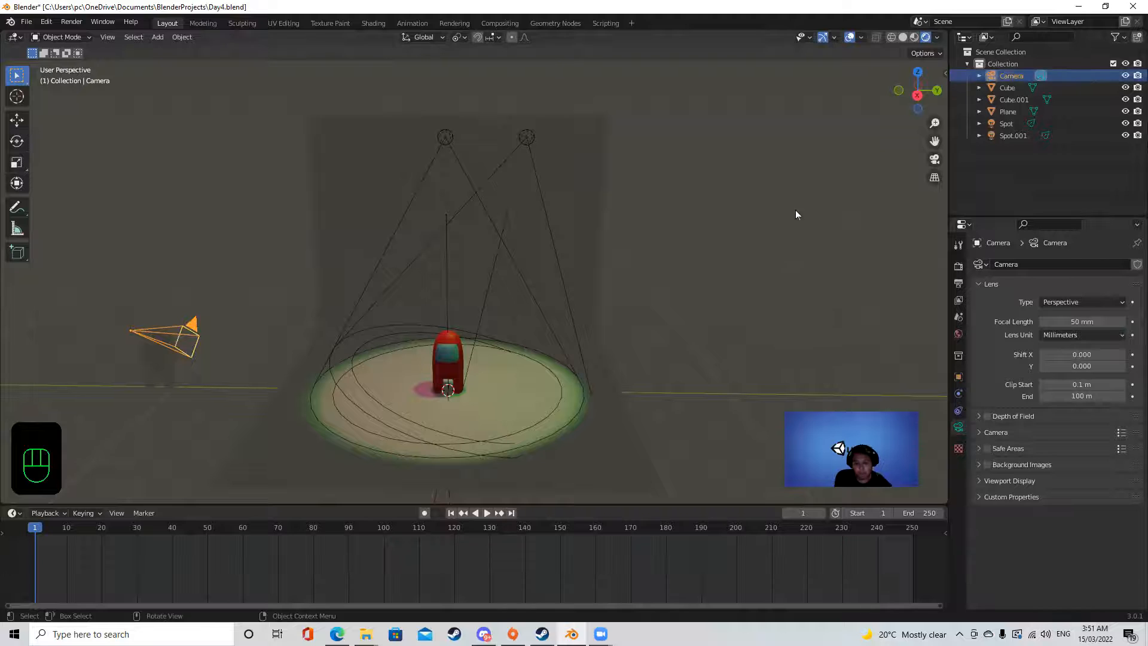
key(KP_0)
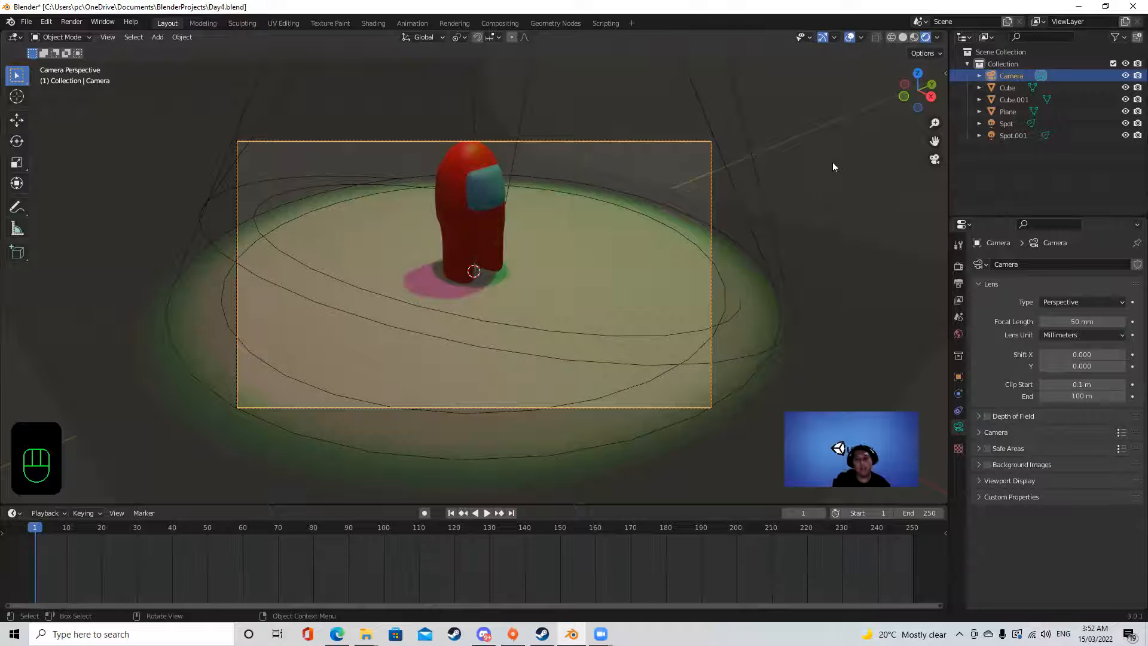
key(n)
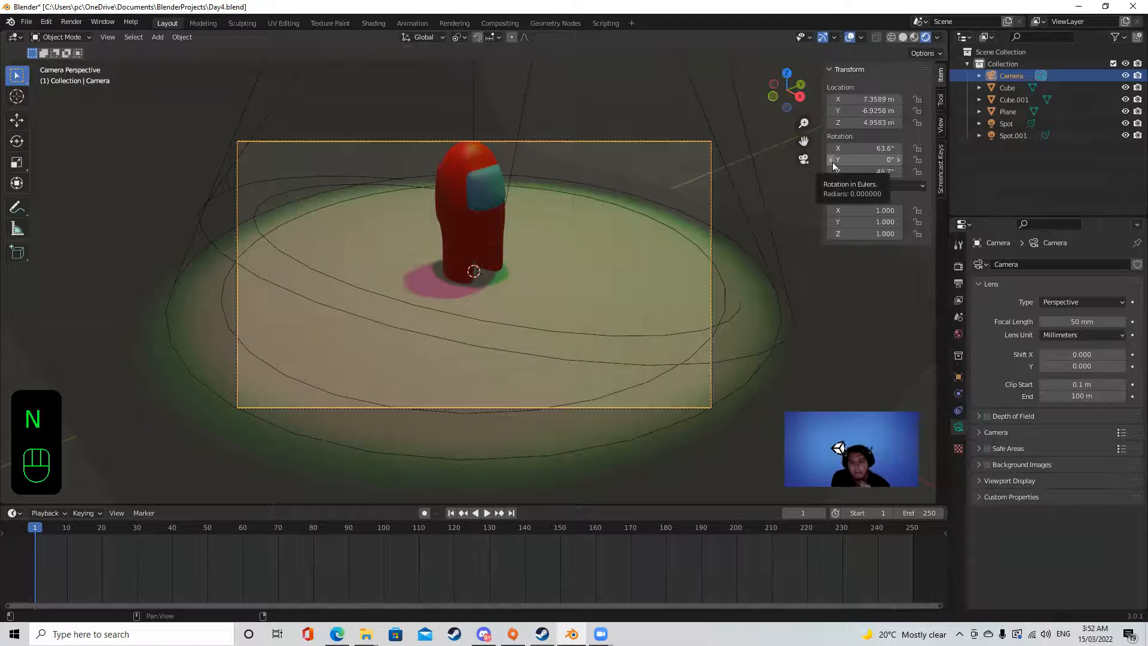
click(943, 127)
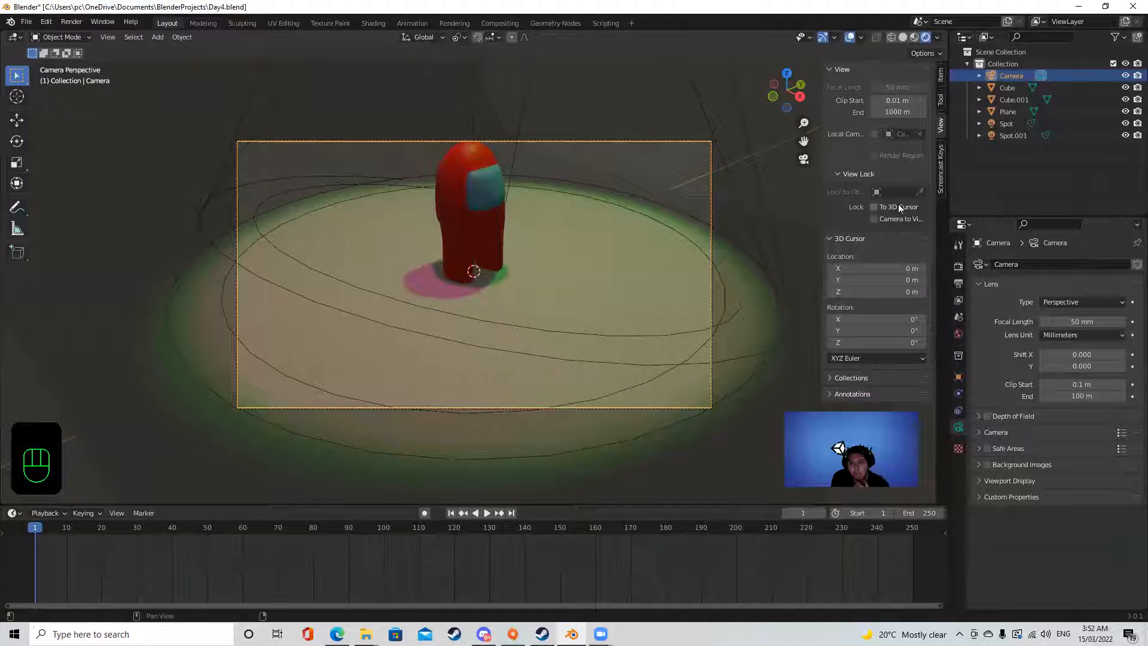
click(109, 37)
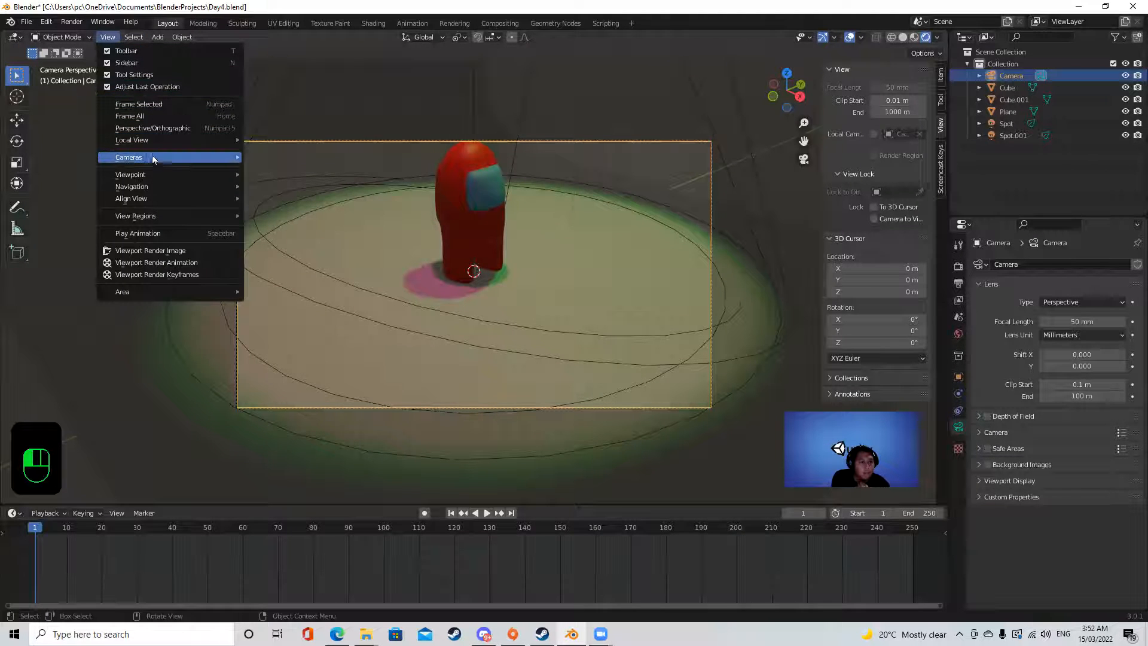
mouse_move(153, 158)
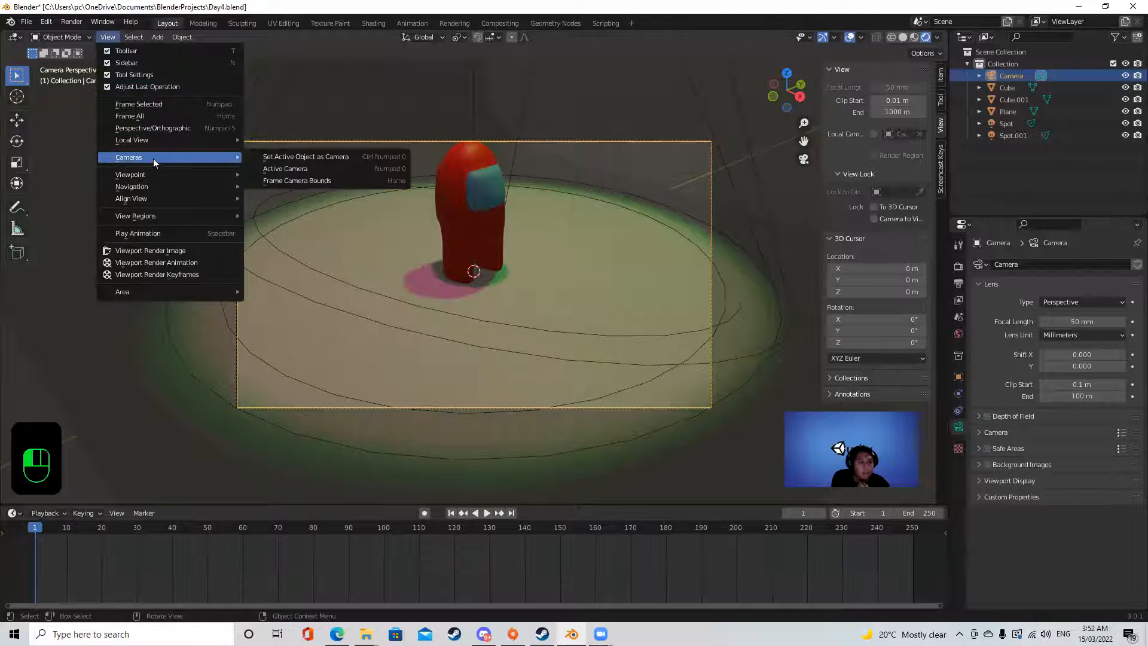
click(304, 167)
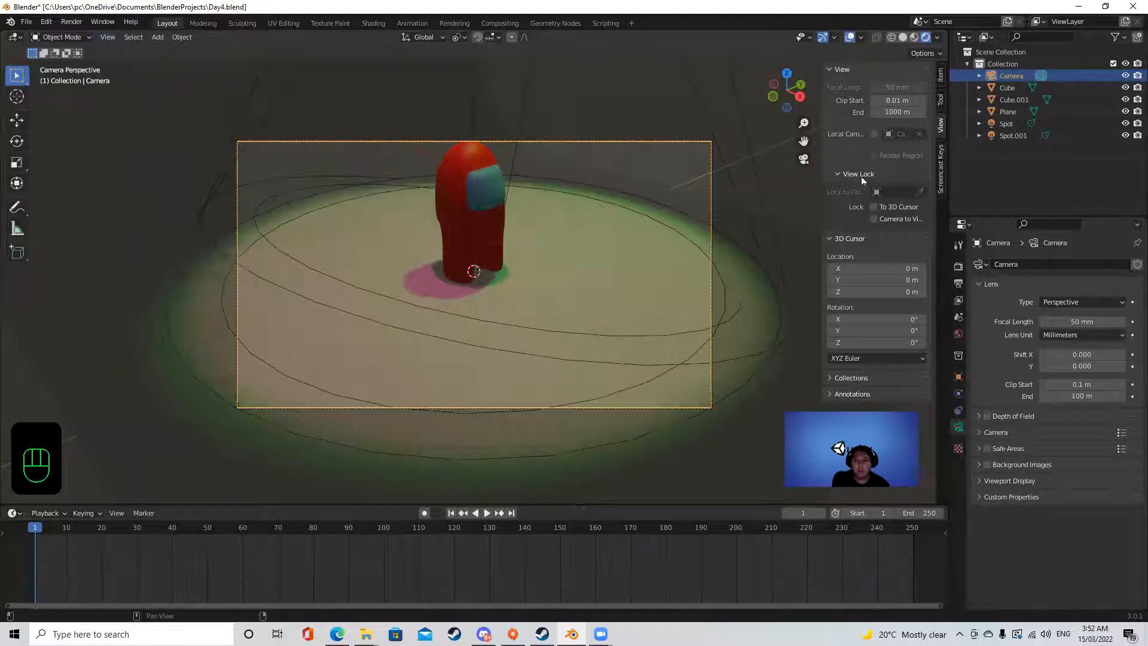
Lock the camera to the view and reframe it to show the red character centred from the front
click(886, 217)
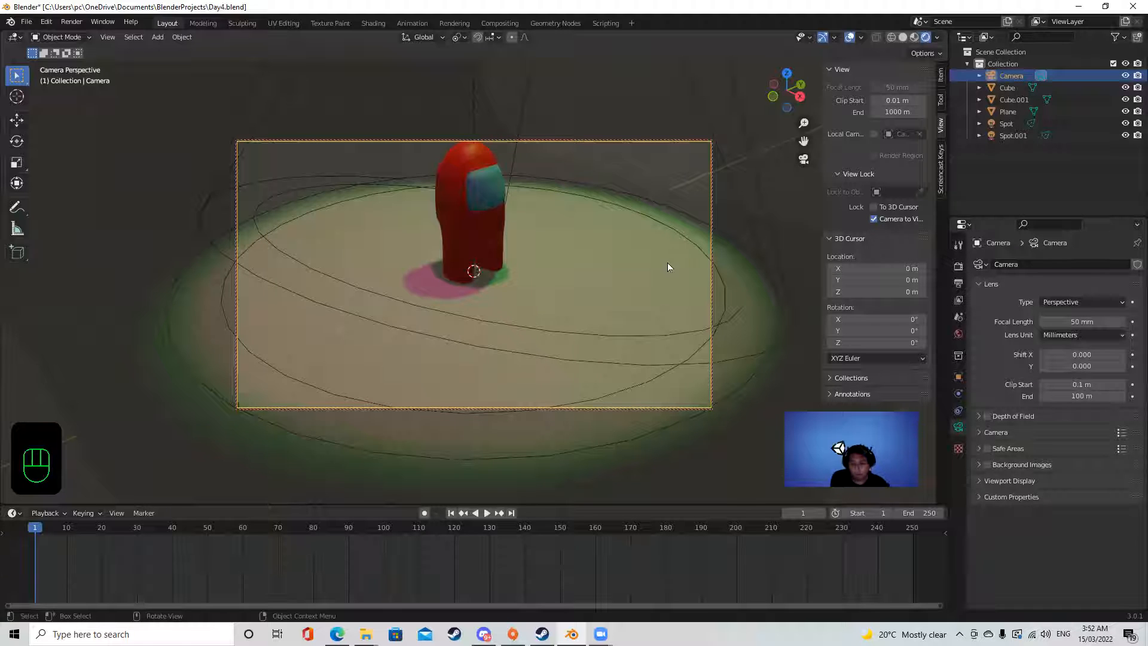
middle_drag(634, 285, 567, 288)
shift+middle_drag(550, 233, 582, 270)
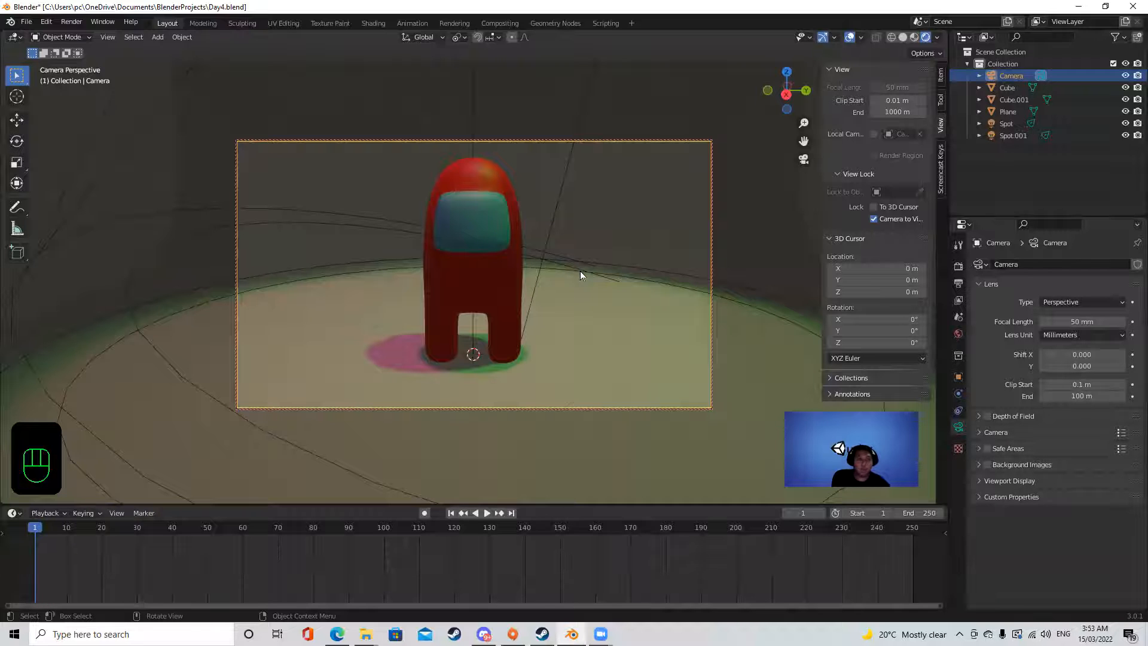
Render a still image of the scene through the active camera and view the whole result
click(72, 24)
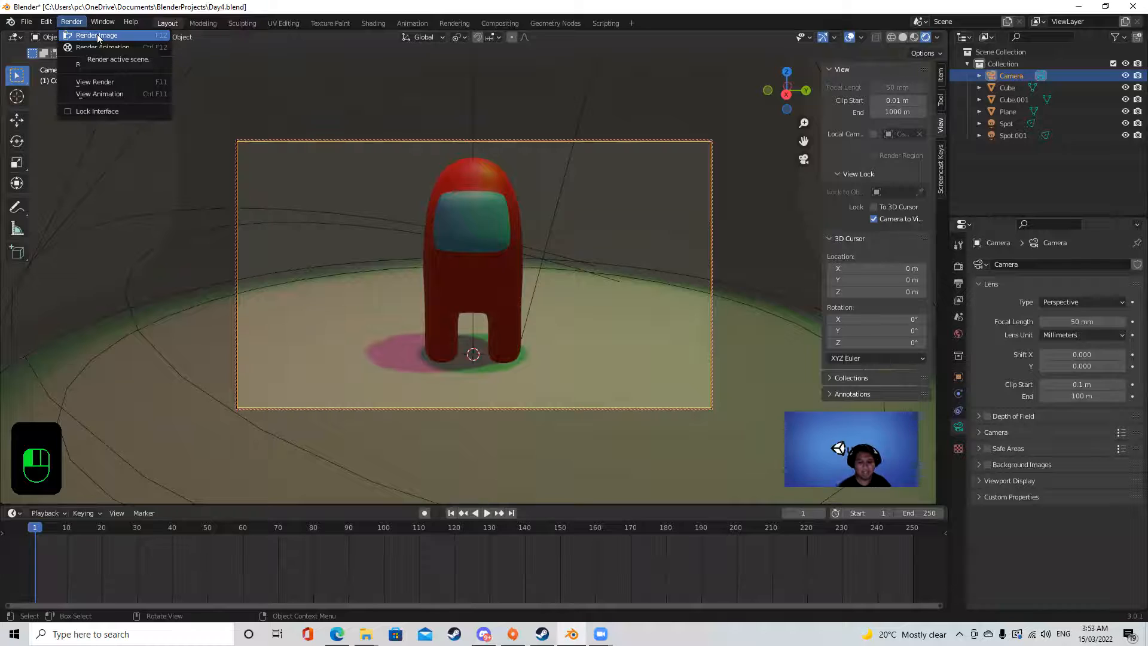
click(98, 37)
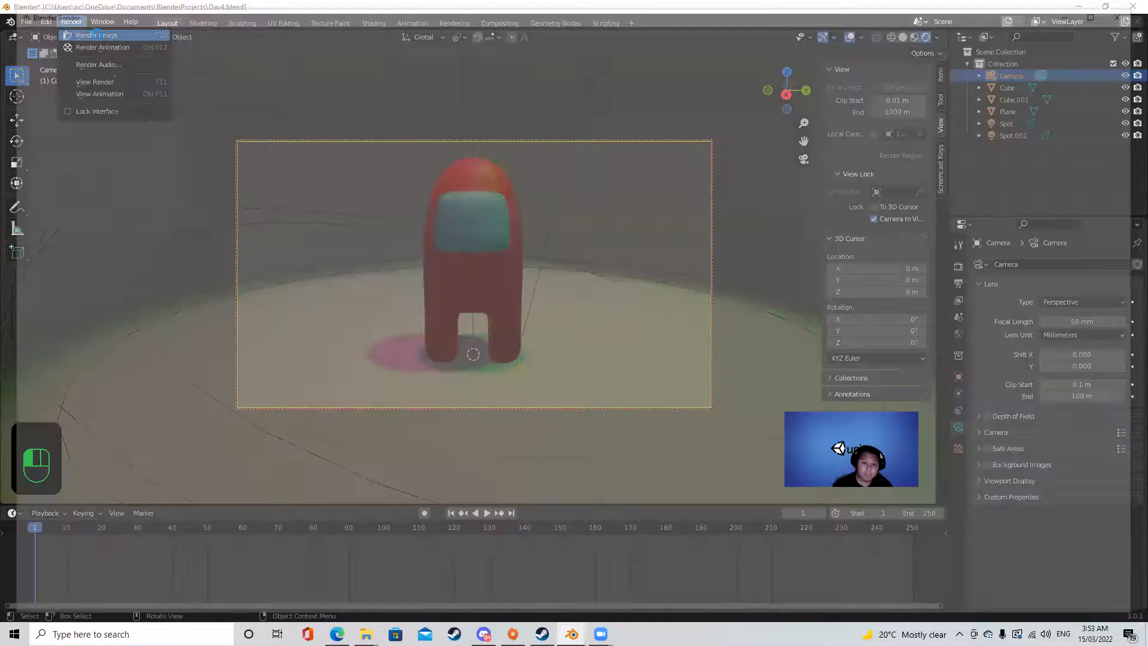
scroll(244, 174, down, 3)
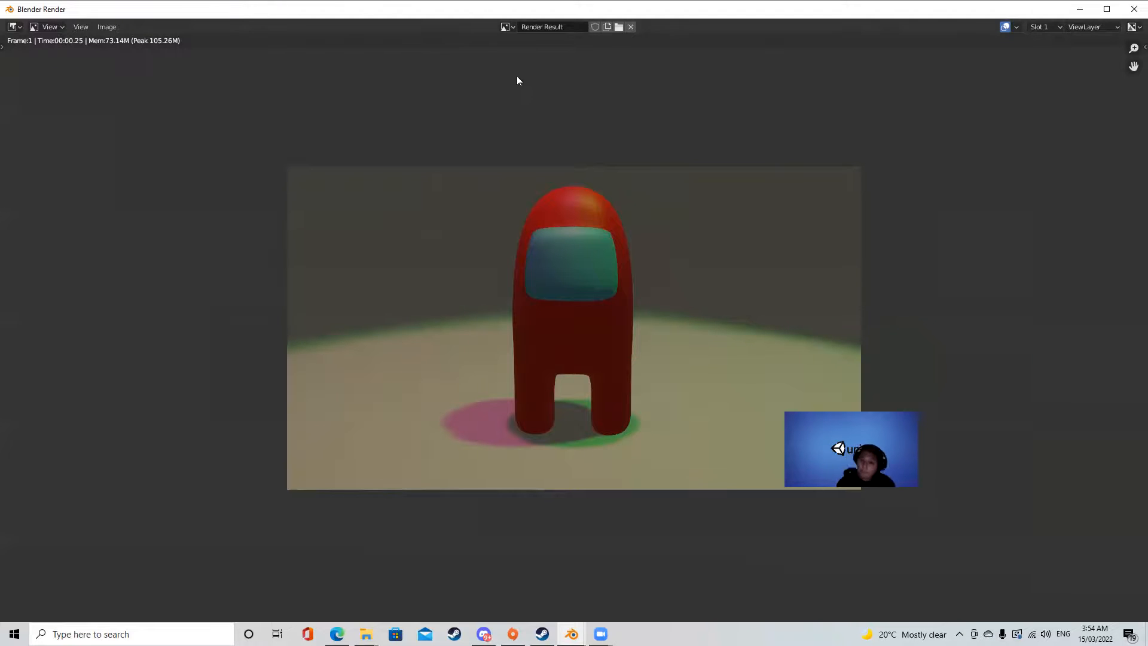
Save the rendered image as BlenderRenderImage.png in the BlenderProjects folder and close the render window
click(110, 27)
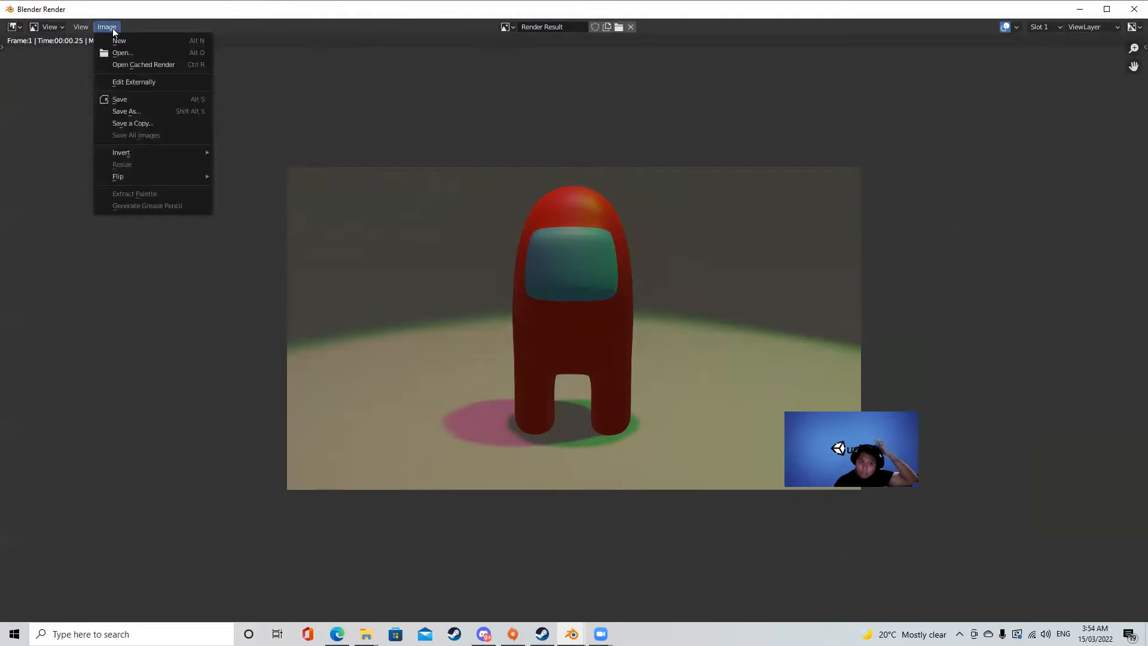
click(128, 110)
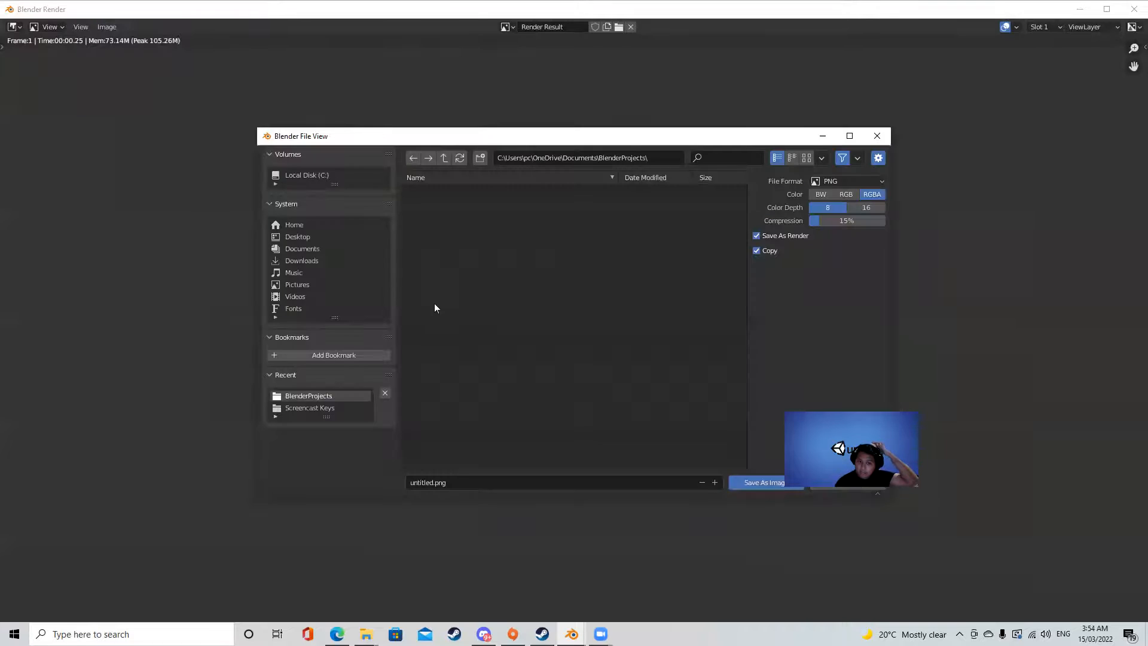
click(458, 481)
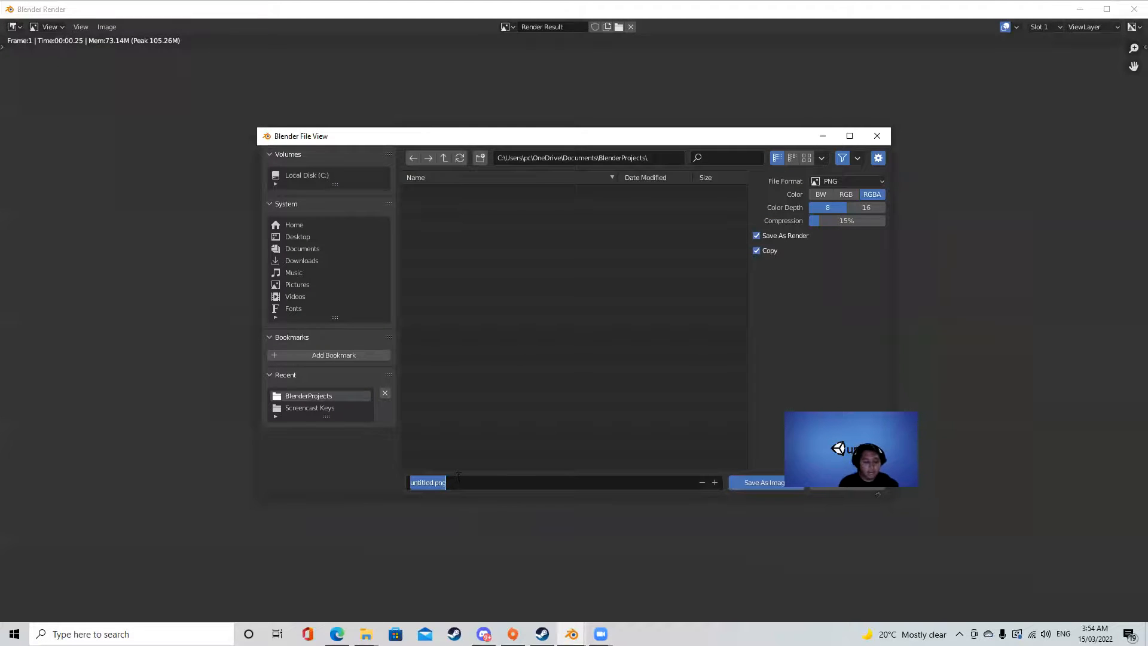
text(B)
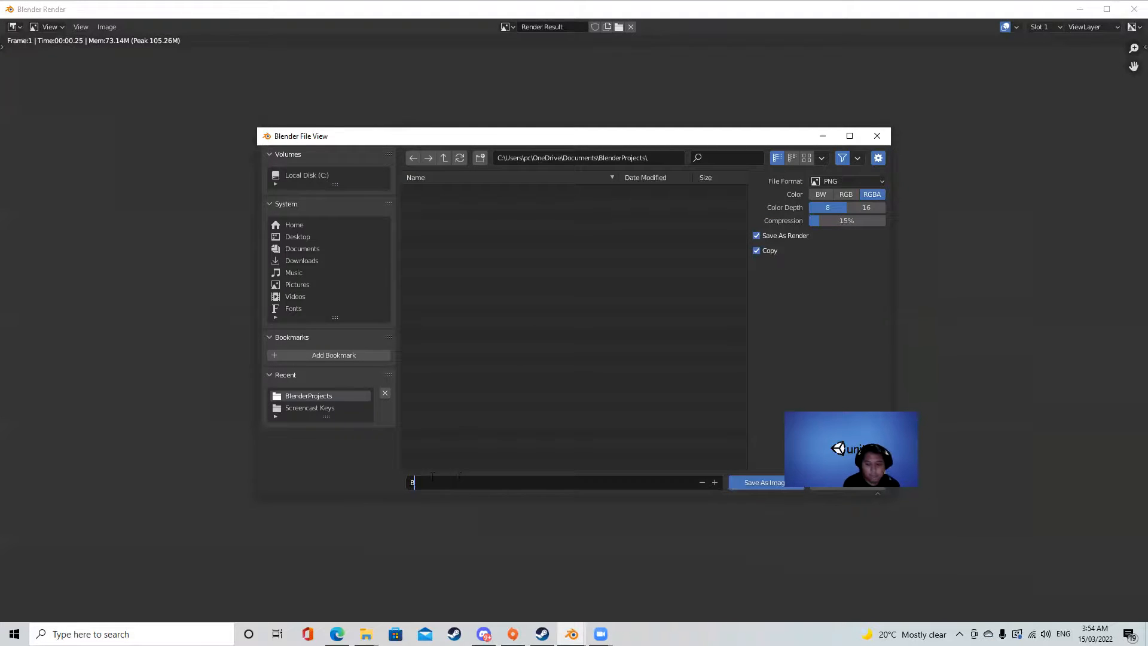
text(lenderRenderImage)
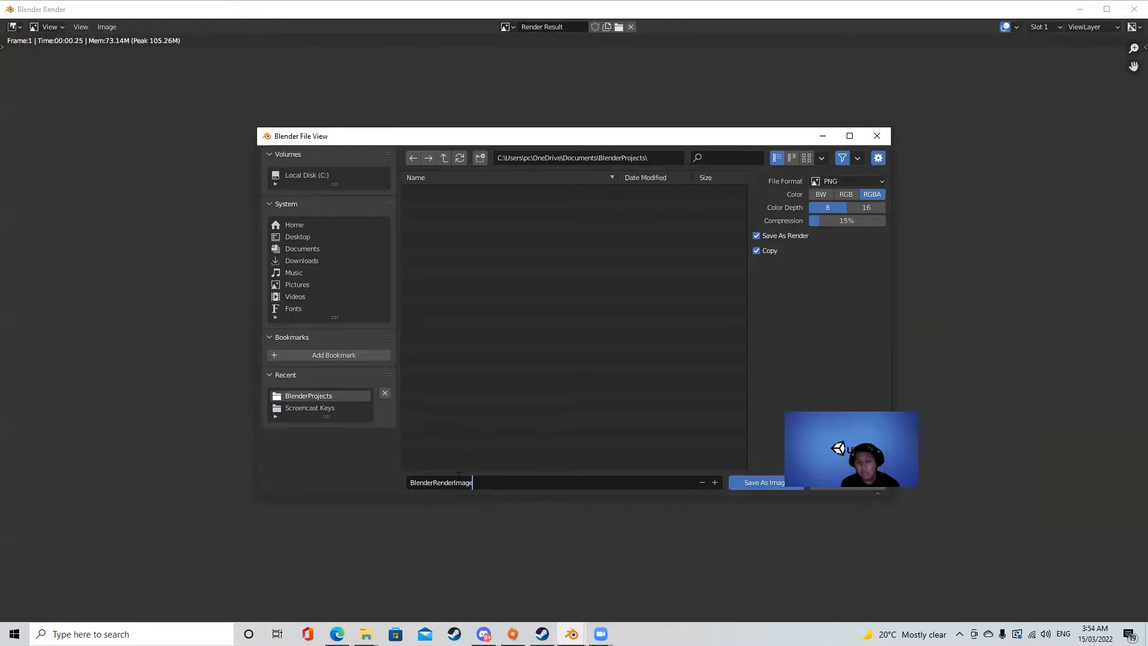
click(754, 484)
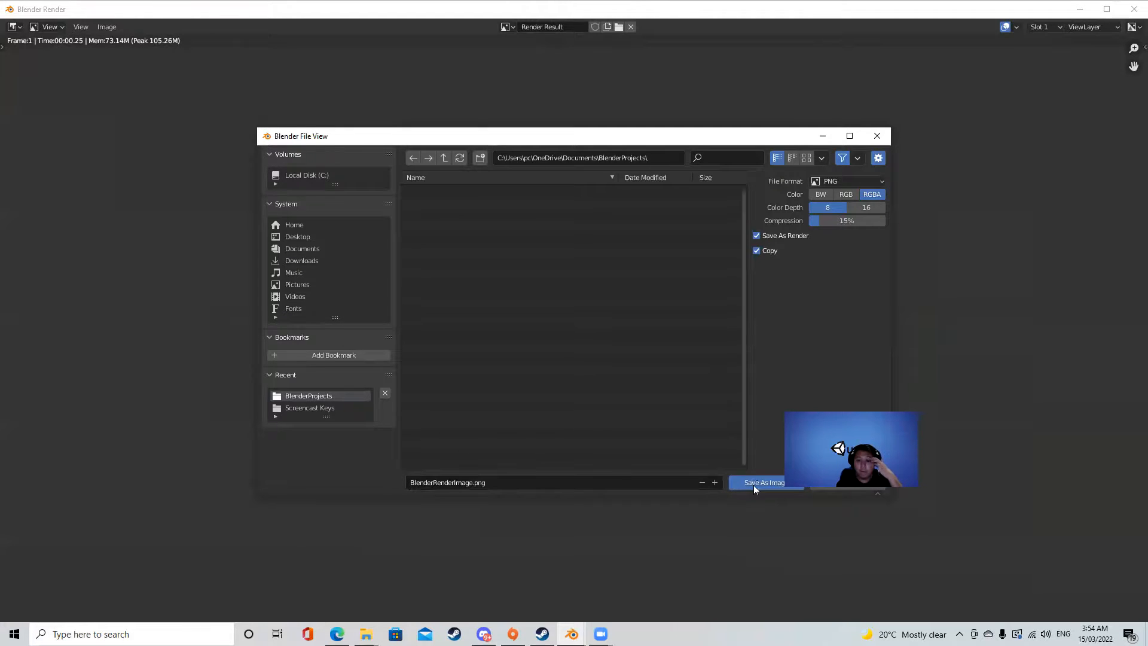
click(755, 482)
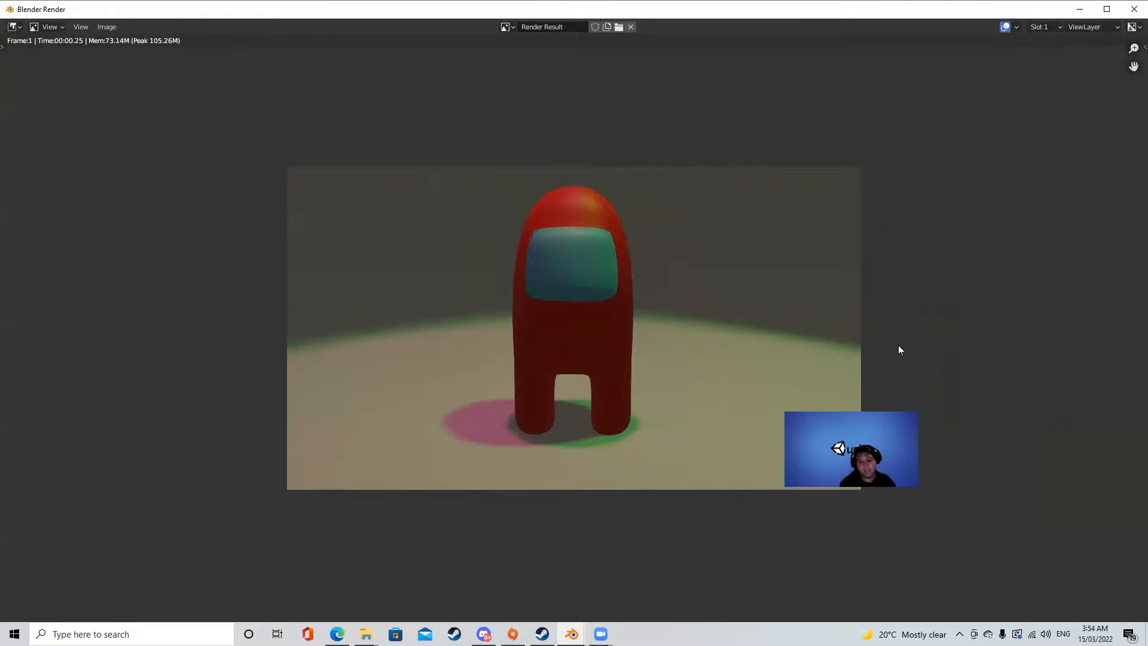
click(1134, 9)
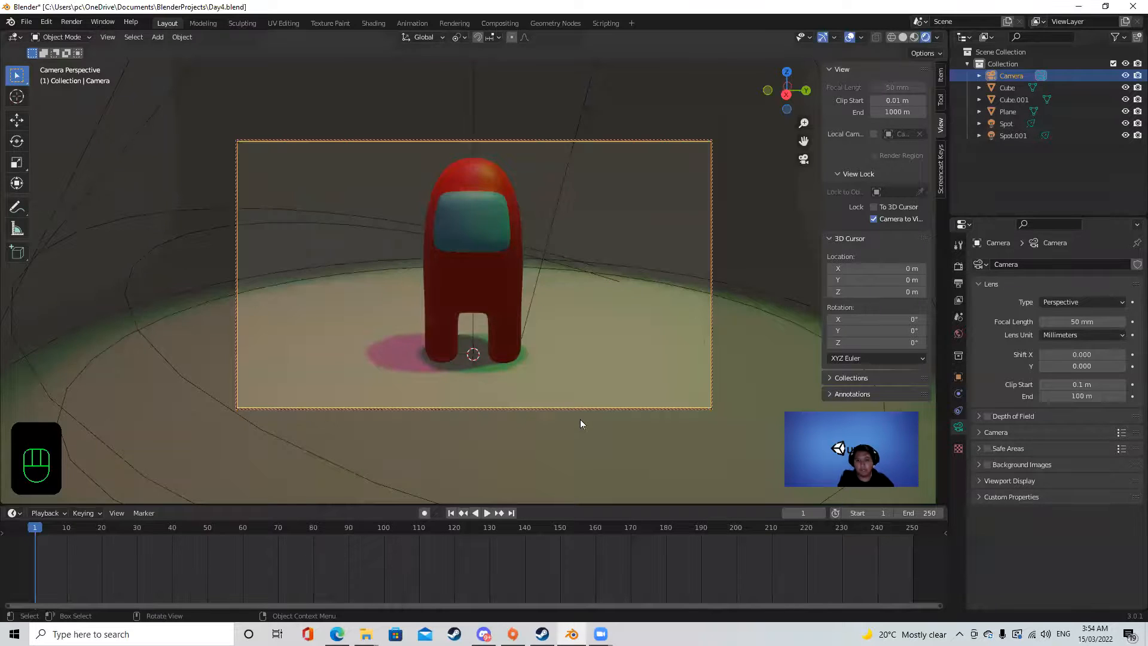
scroll(579, 421, down, 8)
scroll(577, 421, up, 8)
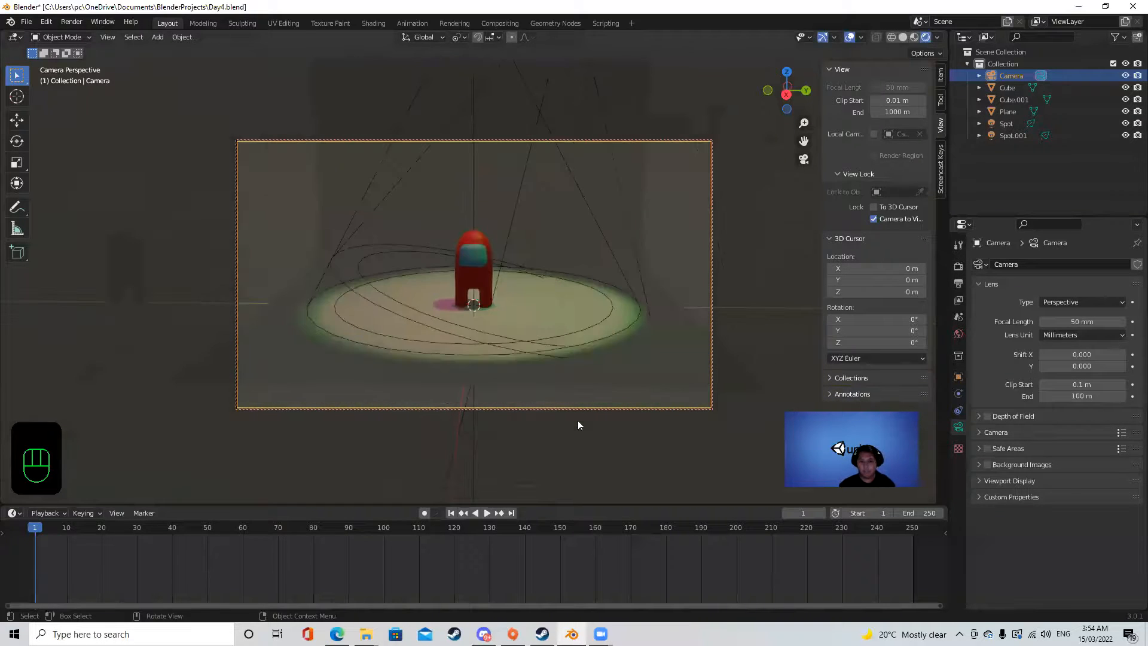